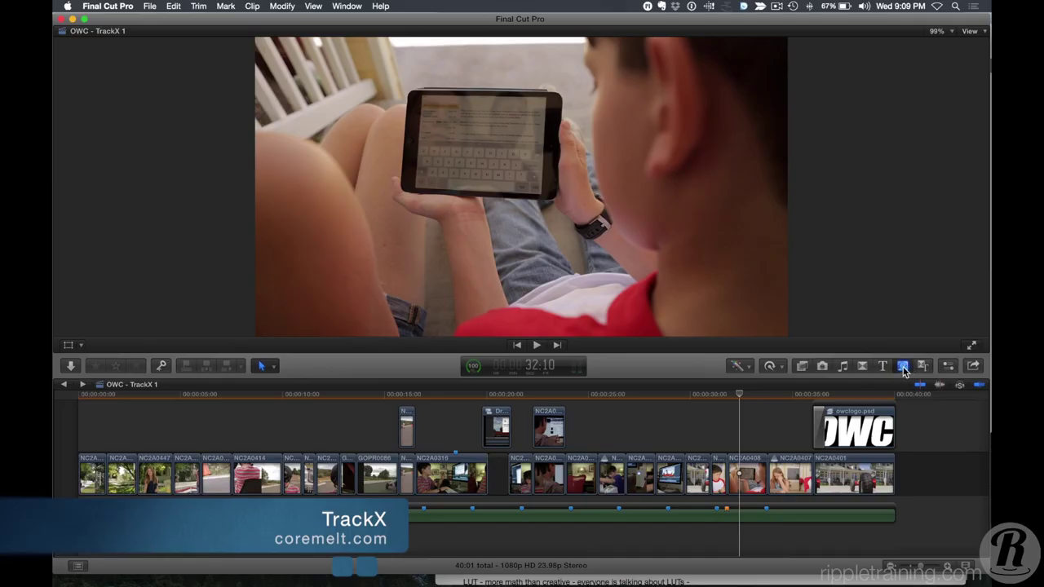
# - Connect a C2 TrackX Track Layer generator above clip NC2A0408, spanning that clip's full length
pyautogui.click(902, 367)
pyautogui.click(668, 431)
pyautogui.hscroll(5, 673, 434)
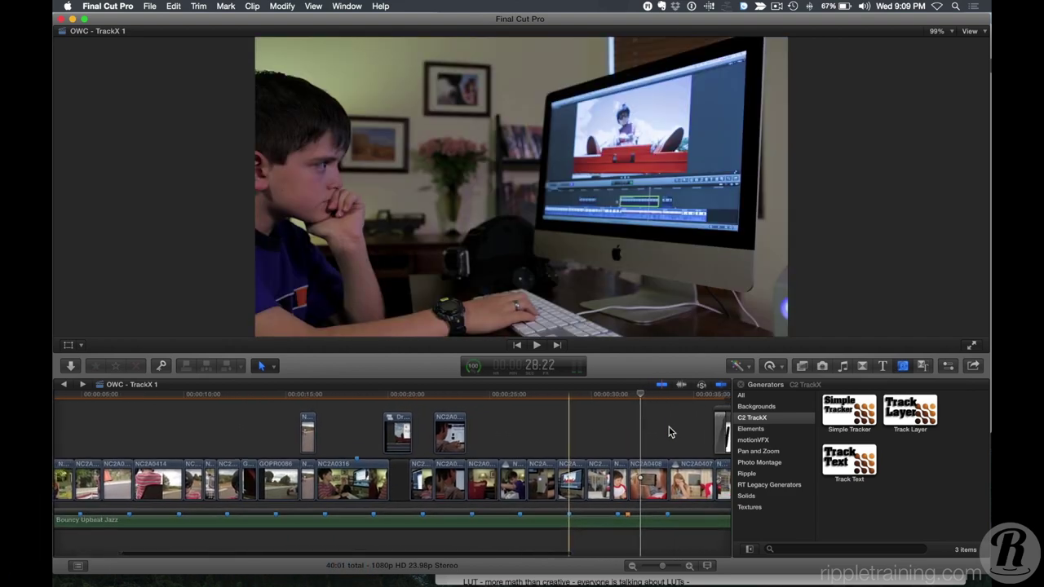
pyautogui.click(624, 421)
pyautogui.moveTo(629, 398); pyautogui.dragTo(635, 398)
pyautogui.press('x')
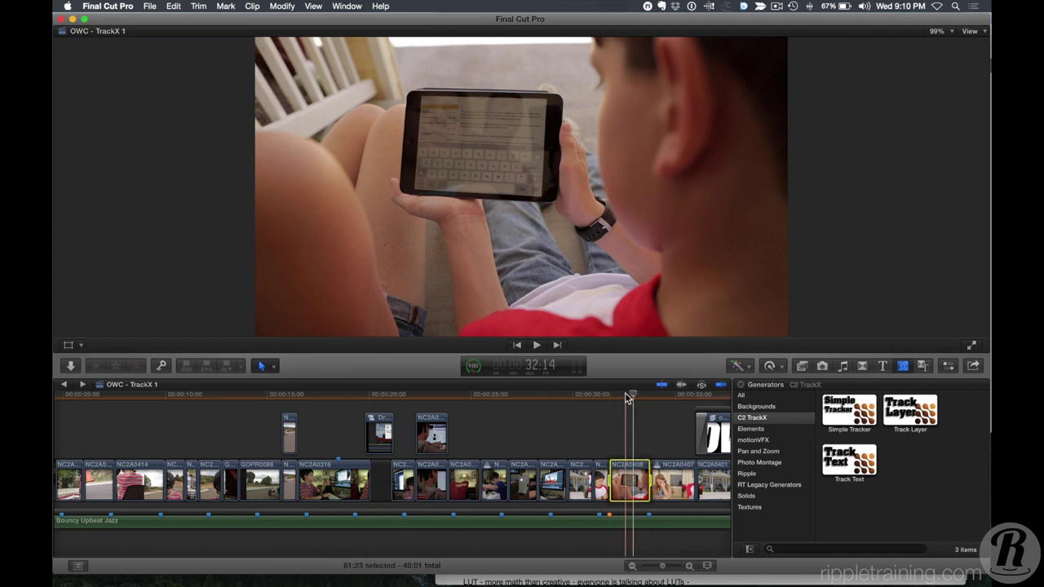
pyautogui.click(904, 414)
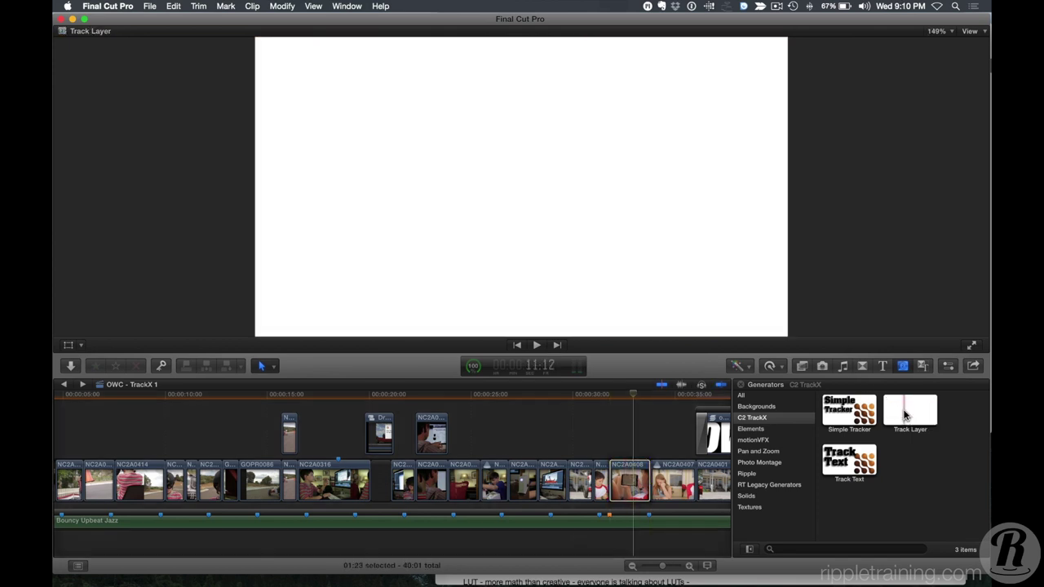
pyautogui.press('q')
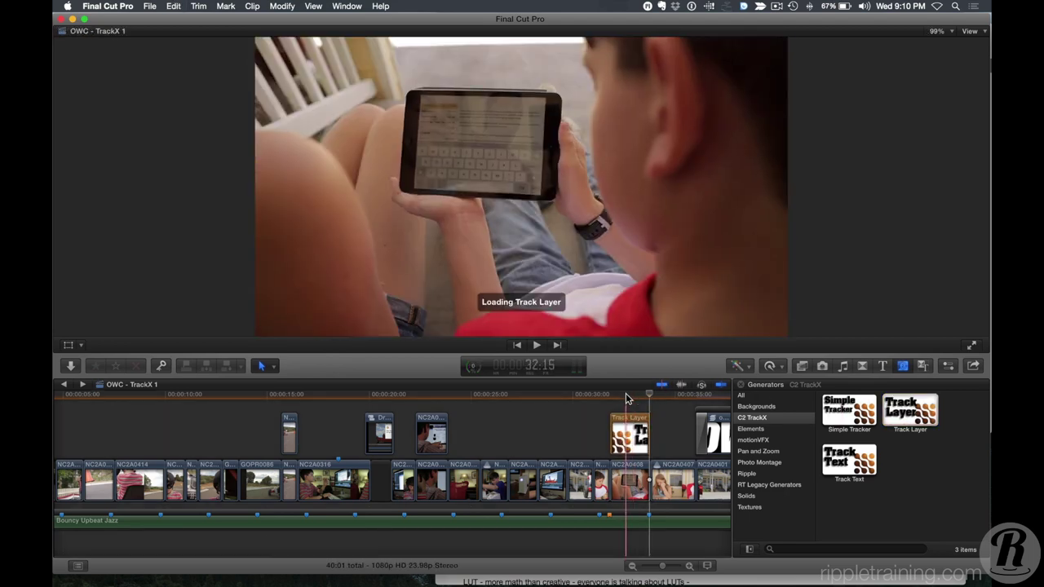
# - Select the Track Layer clip in the timeline and move the TrackX tool palette closer to the picture
pyautogui.press('super+equal')
pyautogui.press('super+equal')
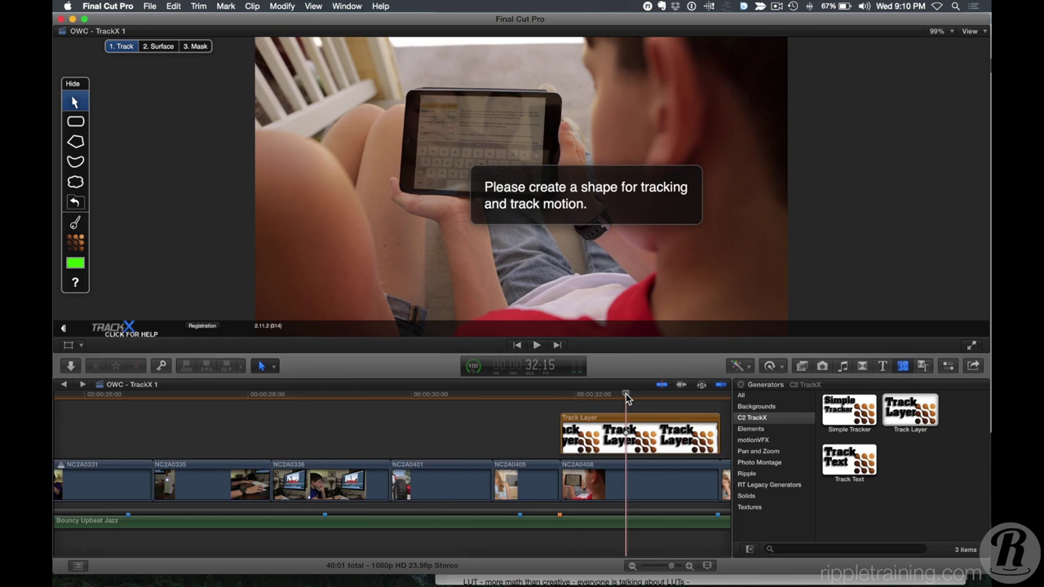
pyautogui.click(552, 397)
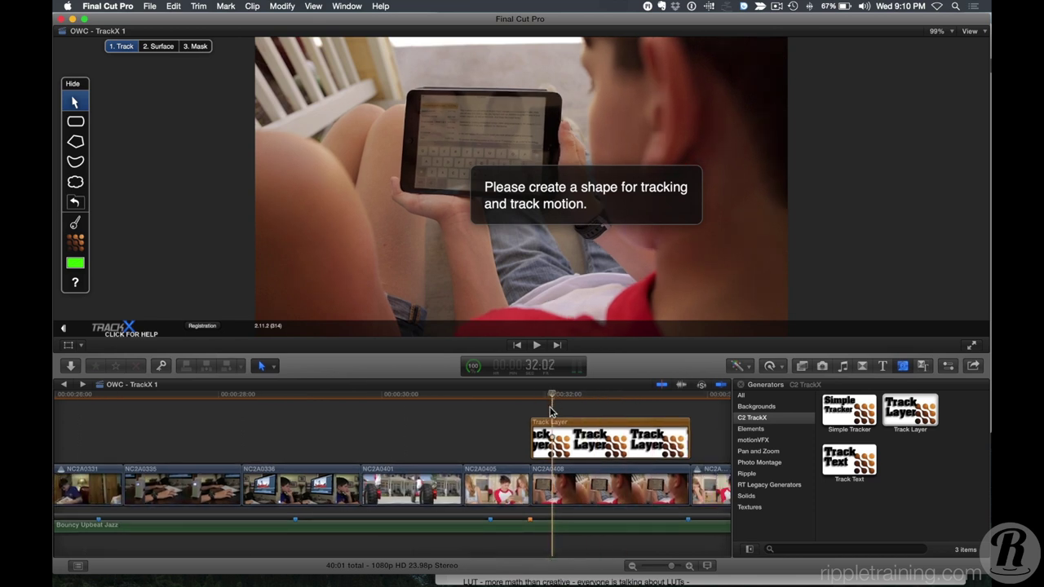
pyautogui.click(546, 433)
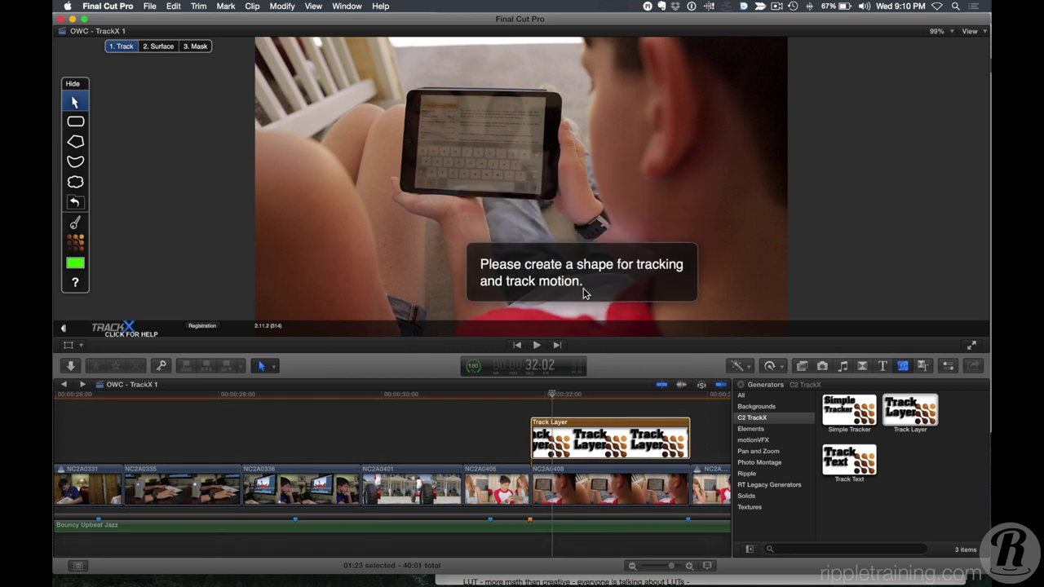
pyautogui.moveTo(139, 88); pyautogui.dragTo(202, 91)
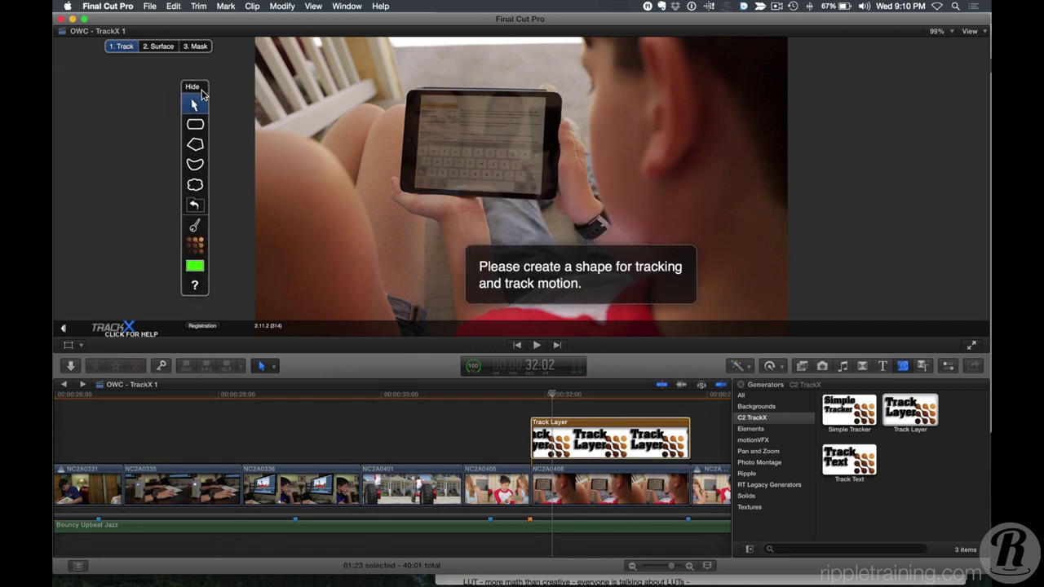
pyautogui.click(195, 150)
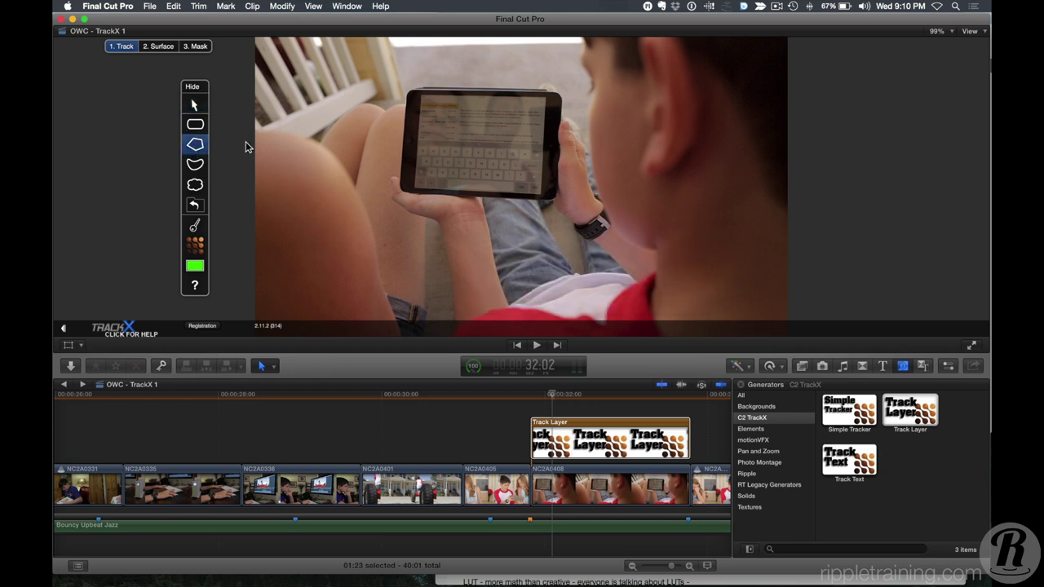
pyautogui.click(423, 99)
pyautogui.click(410, 176)
pyautogui.click(423, 103)
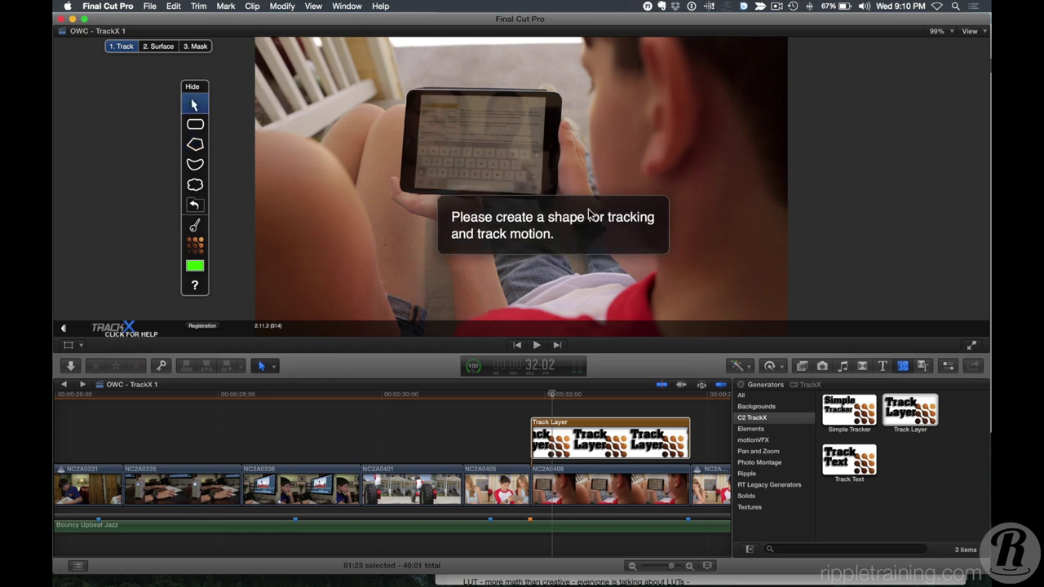
# - Place the playhead on the first frame of the Track Layer clip, at 31:21
pyautogui.moveTo(548, 398); pyautogui.dragTo(530, 397)
pyautogui.click(538, 397)
pyautogui.press('Left')
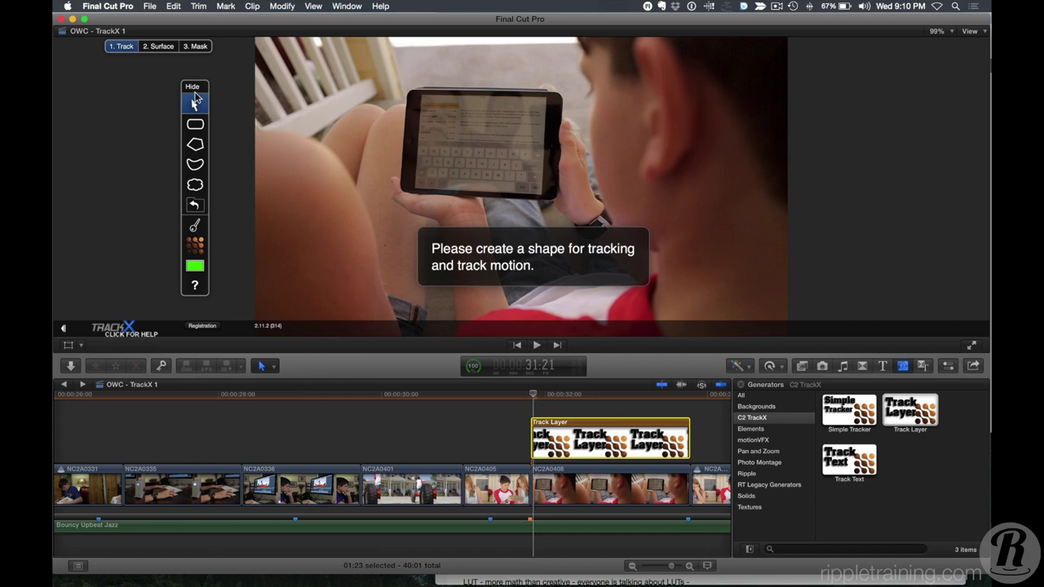
# - Draw a closed four-corner polygon tracking shape around the tablet's screen
pyautogui.click(196, 145)
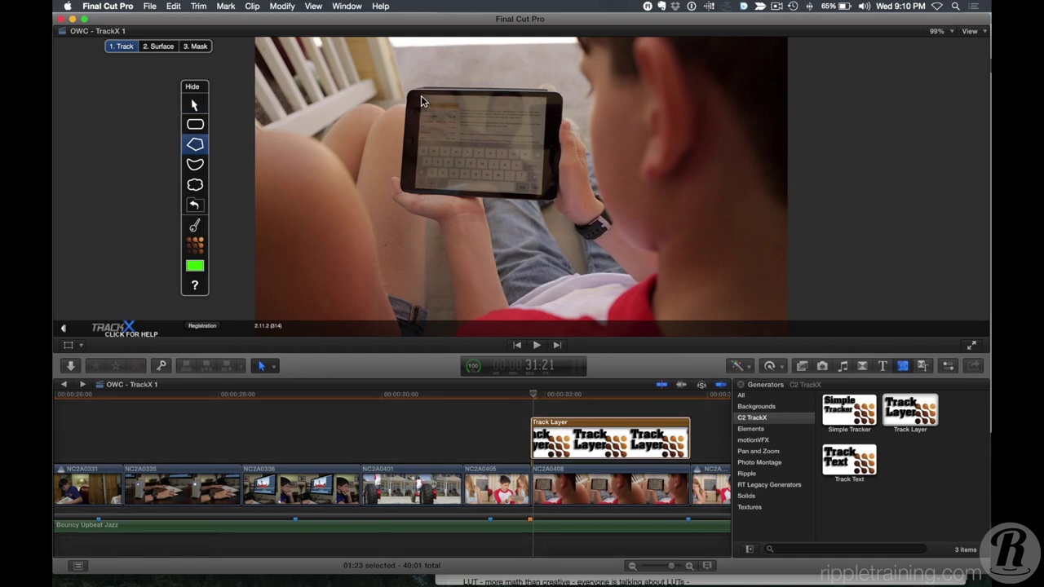
pyautogui.click(422, 97)
pyautogui.click(541, 196)
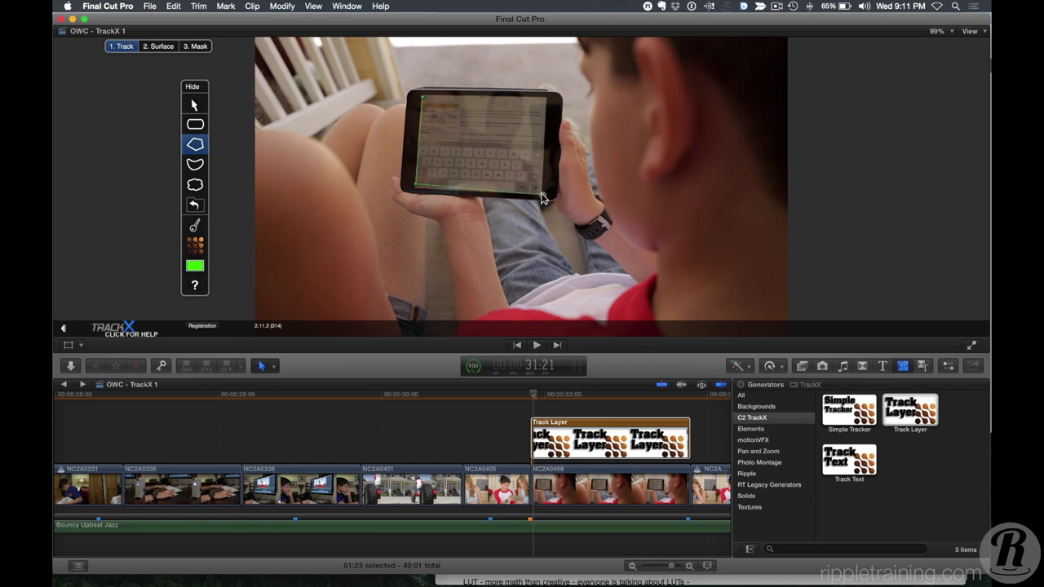
pyautogui.click(545, 98)
pyautogui.click(419, 97)
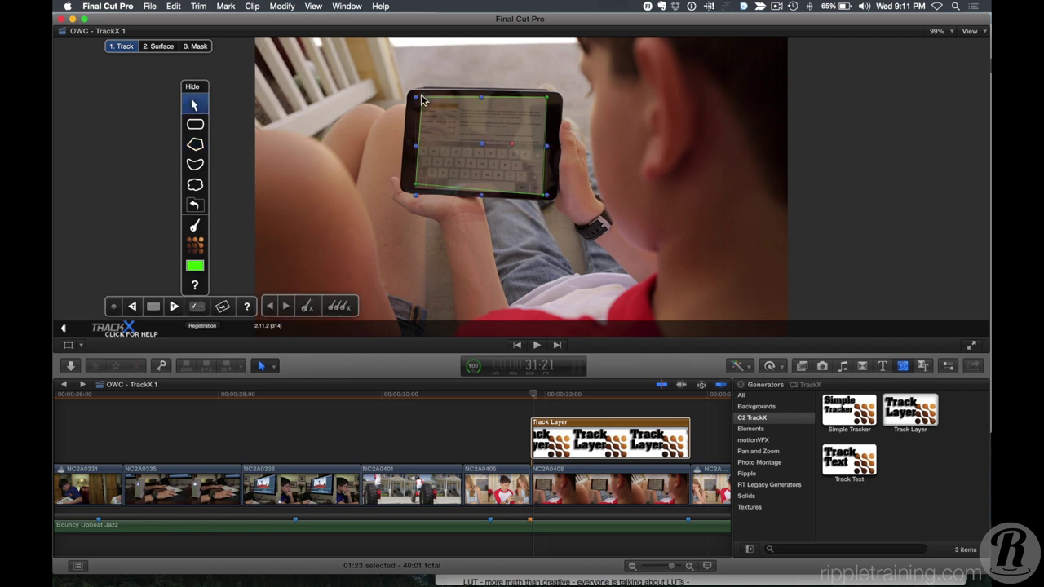
# - Adjust the upper corner points of the tracking shape to fit the edges of the tablet's screen
pyautogui.click(686, 110)
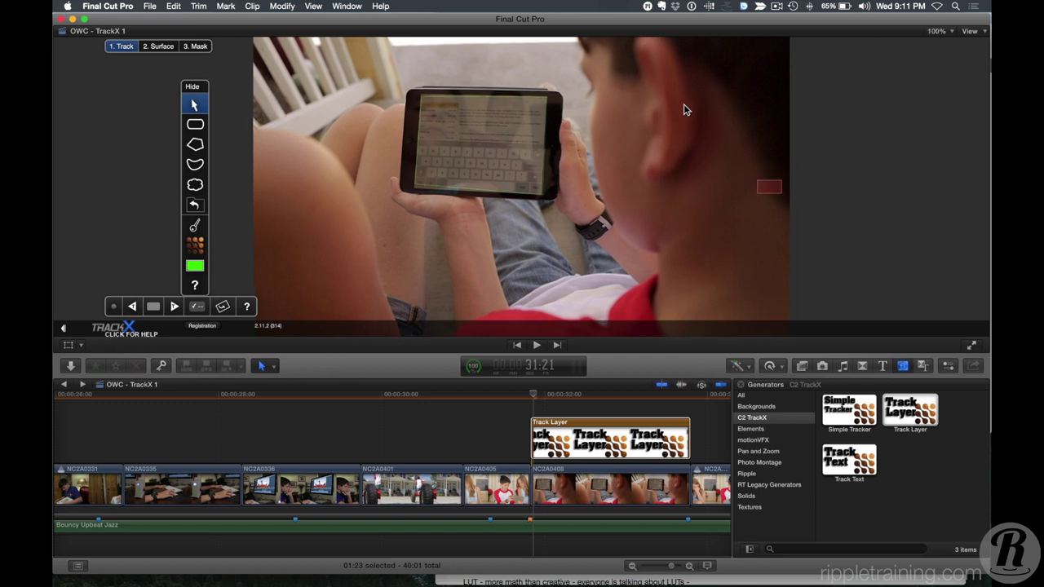
pyautogui.press('super+equal')
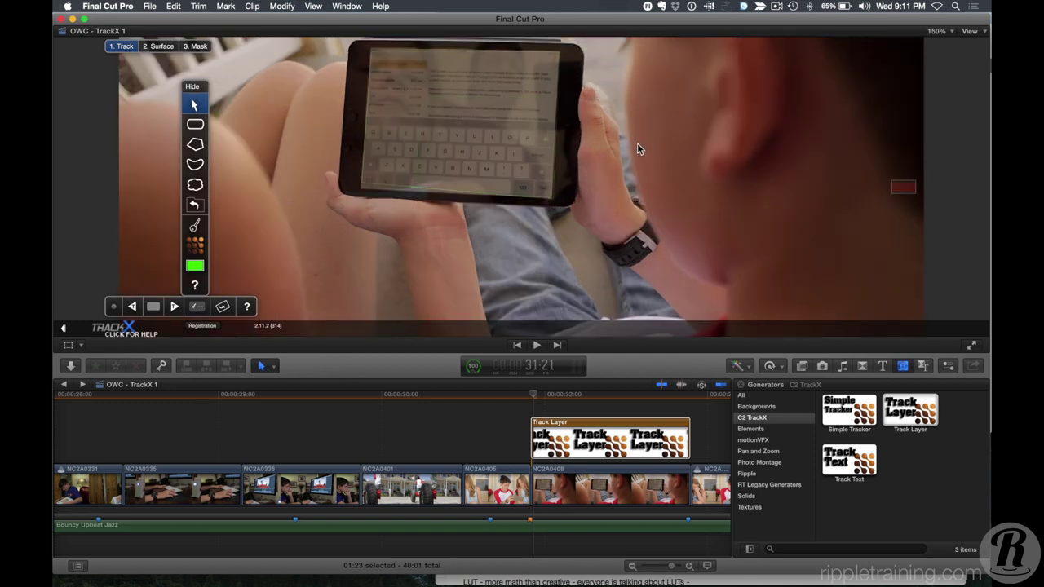
pyautogui.click(458, 77)
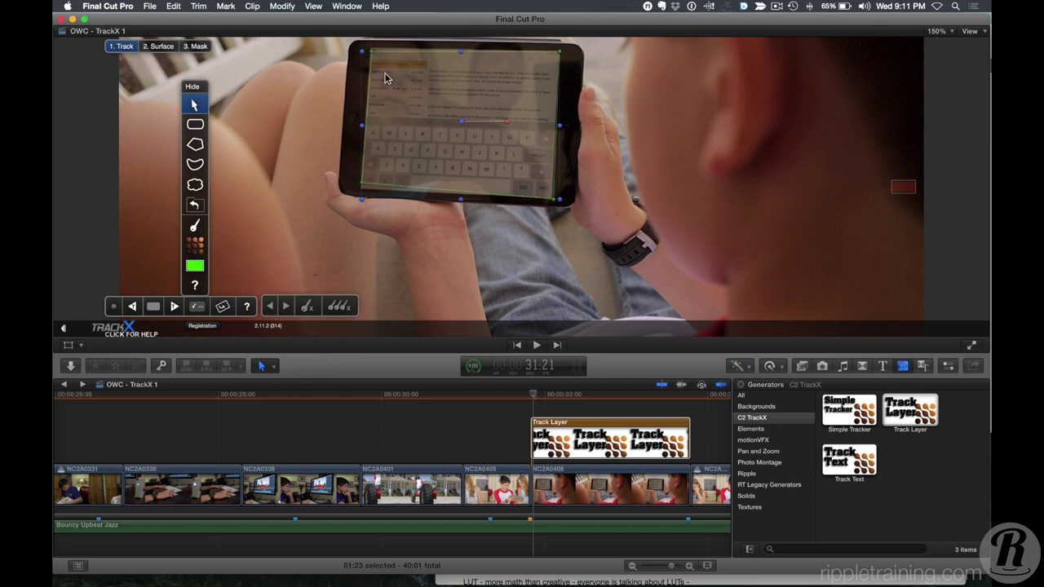
pyautogui.moveTo(373, 157); pyautogui.dragTo(331, 171)
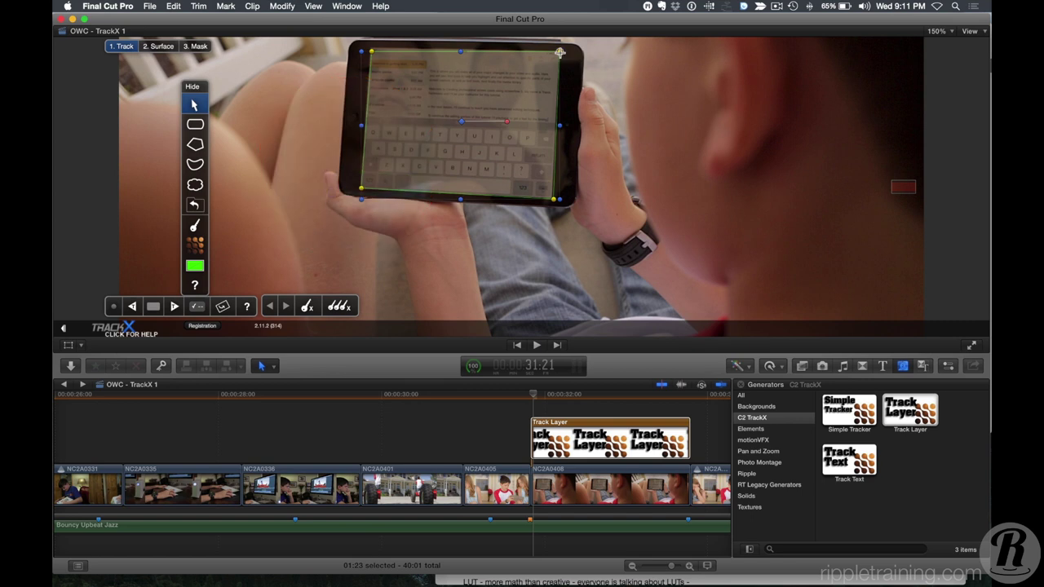
pyautogui.moveTo(558, 55); pyautogui.dragTo(559, 53)
pyautogui.moveTo(371, 51); pyautogui.dragTo(370, 49)
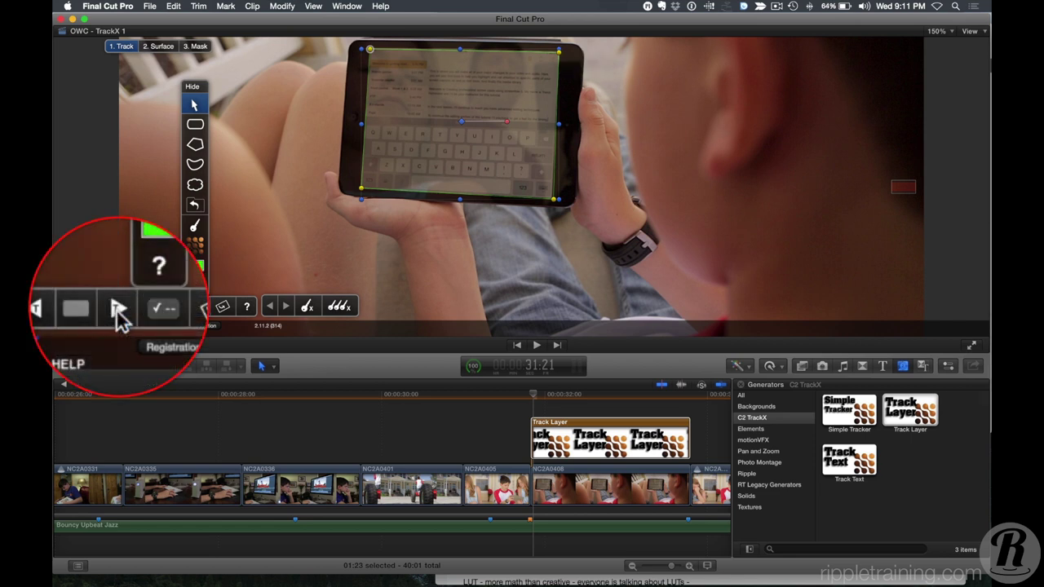
# - Track the shape's motion forward through the clip and play back part of it to check the track
pyautogui.click(175, 308)
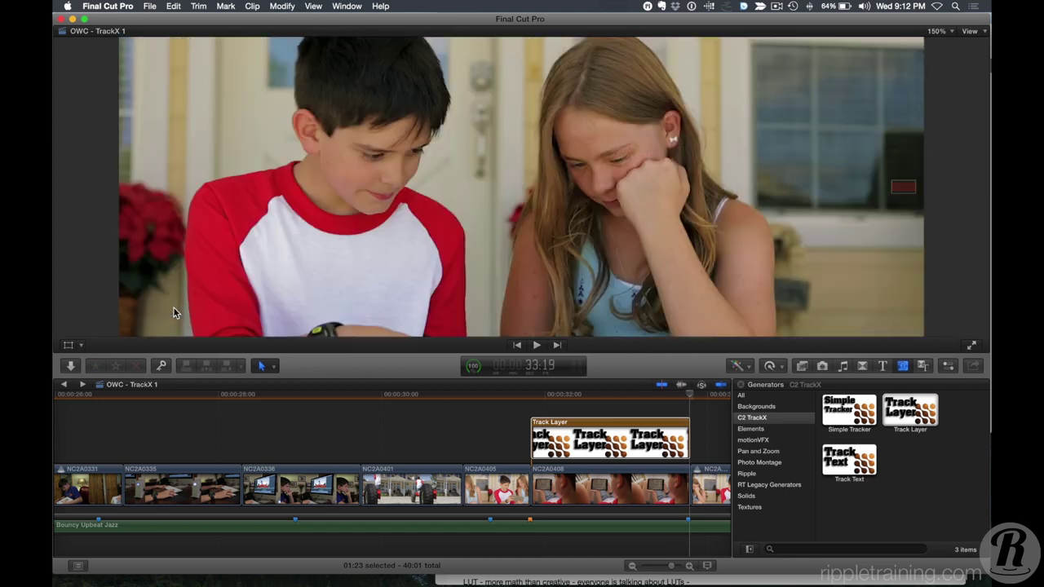
pyautogui.click(610, 394)
pyautogui.click(579, 395)
pyautogui.press('space')
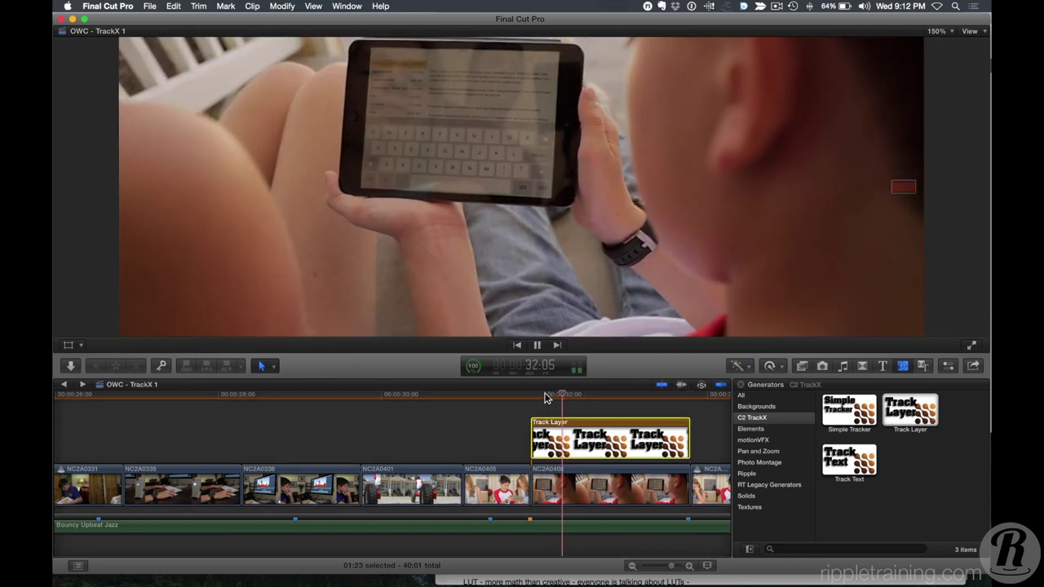
pyautogui.press('space')
pyautogui.click(594, 395)
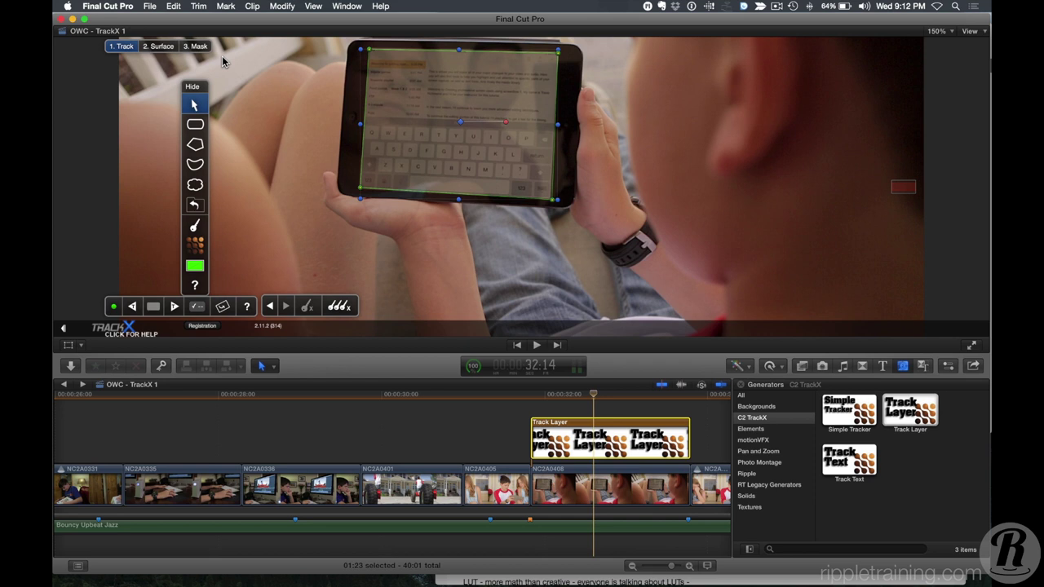
# - Switch TrackX to the Surface stage and display the Track Layer's parameters alongside the Helmet Cam collection in the browser
pyautogui.click(161, 46)
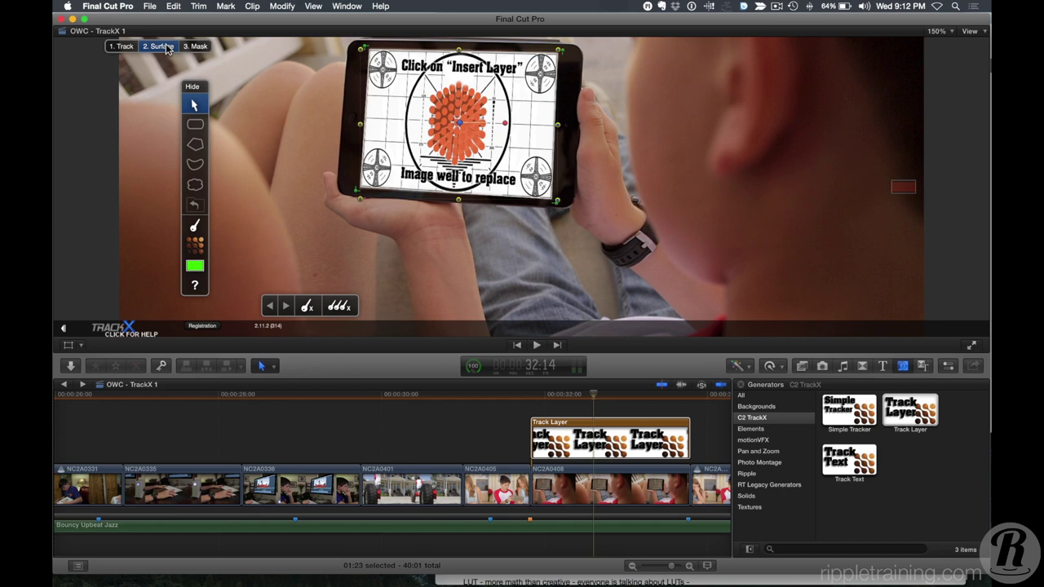
pyautogui.press('super+4')
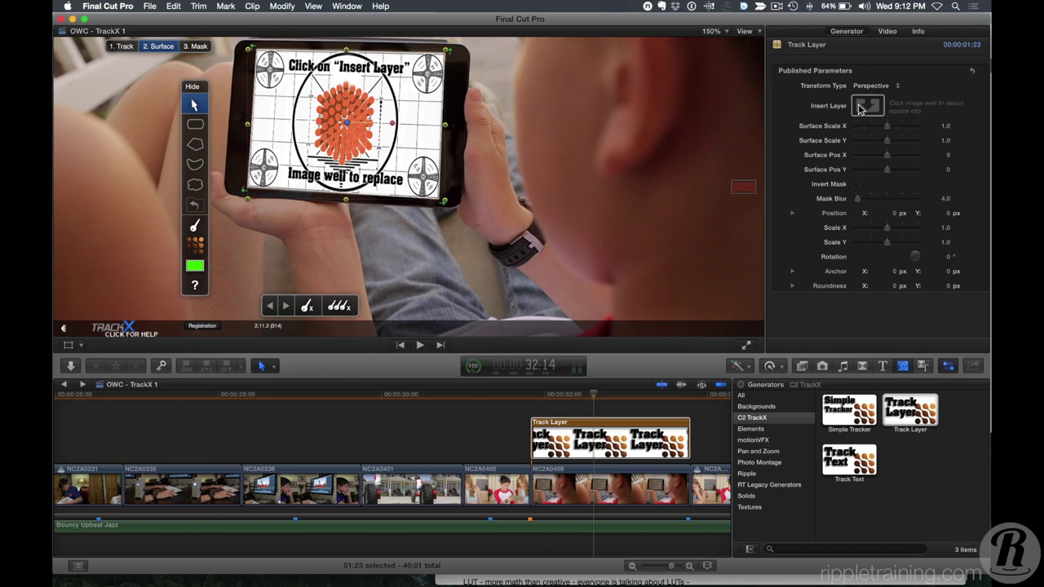
pyautogui.press('ctrl+super+1')
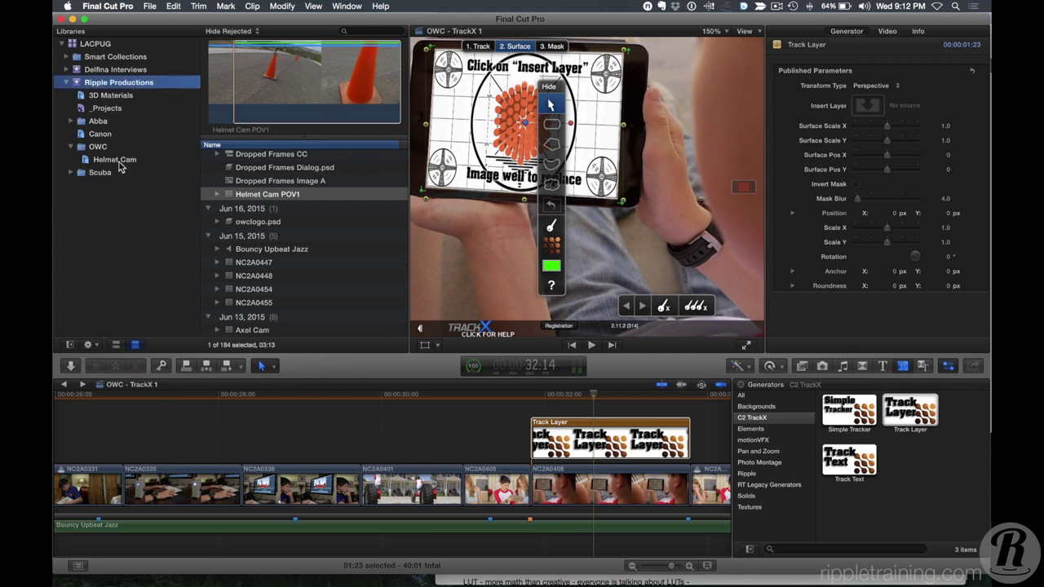
pyautogui.click(115, 160)
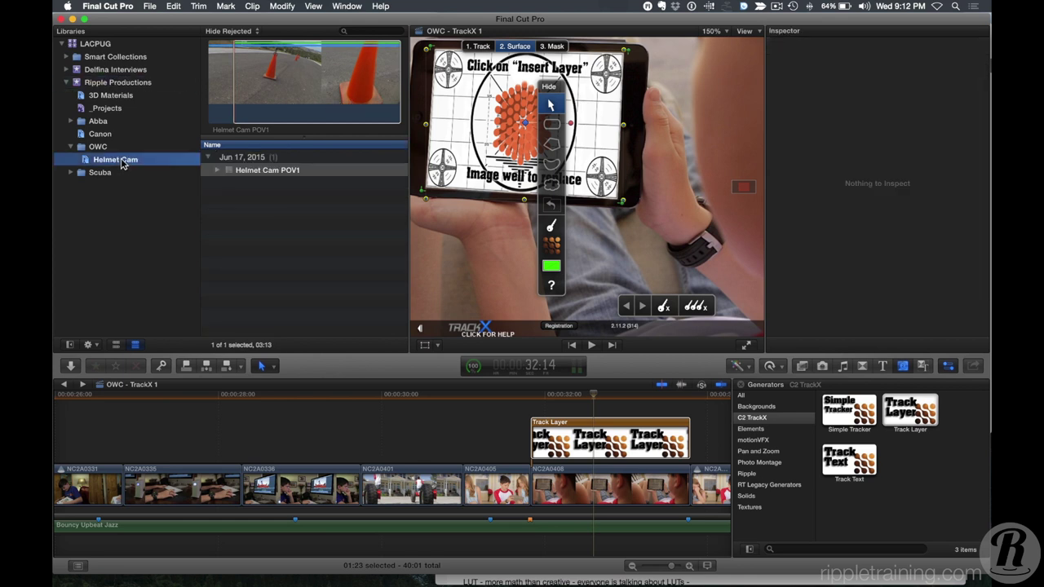
pyautogui.click(581, 430)
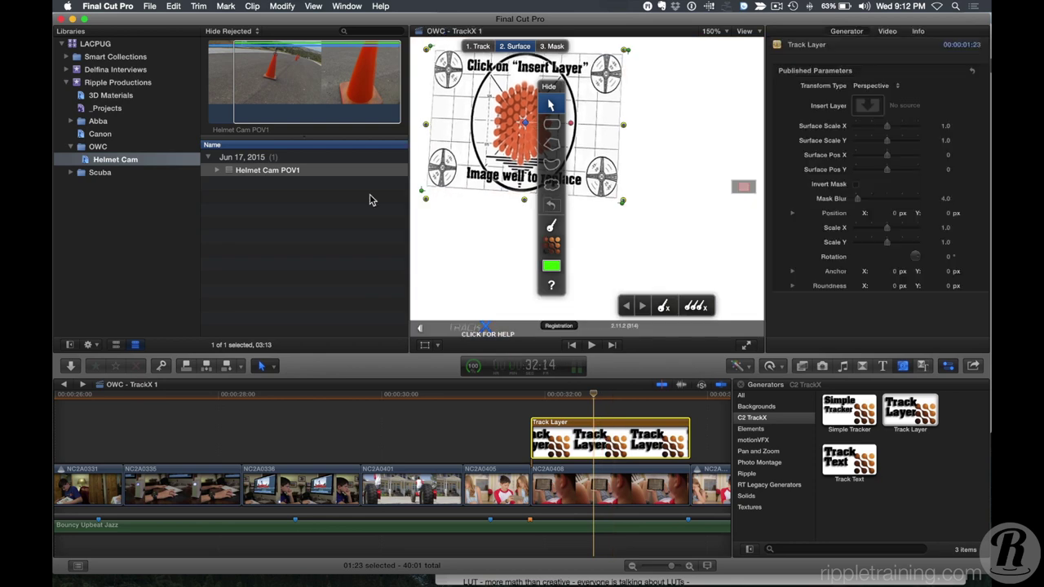
pyautogui.click(270, 96)
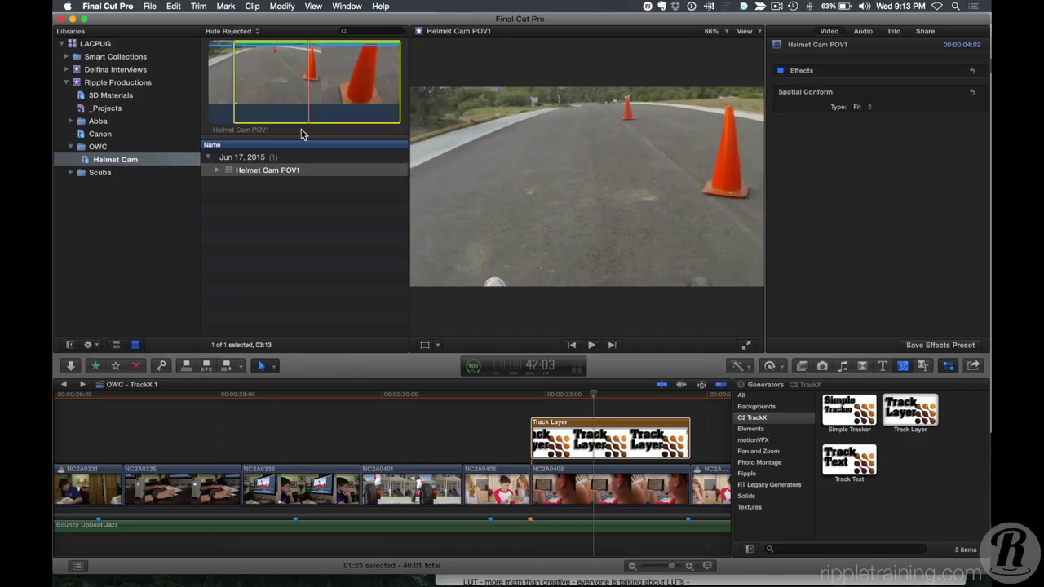
pyautogui.click(581, 447)
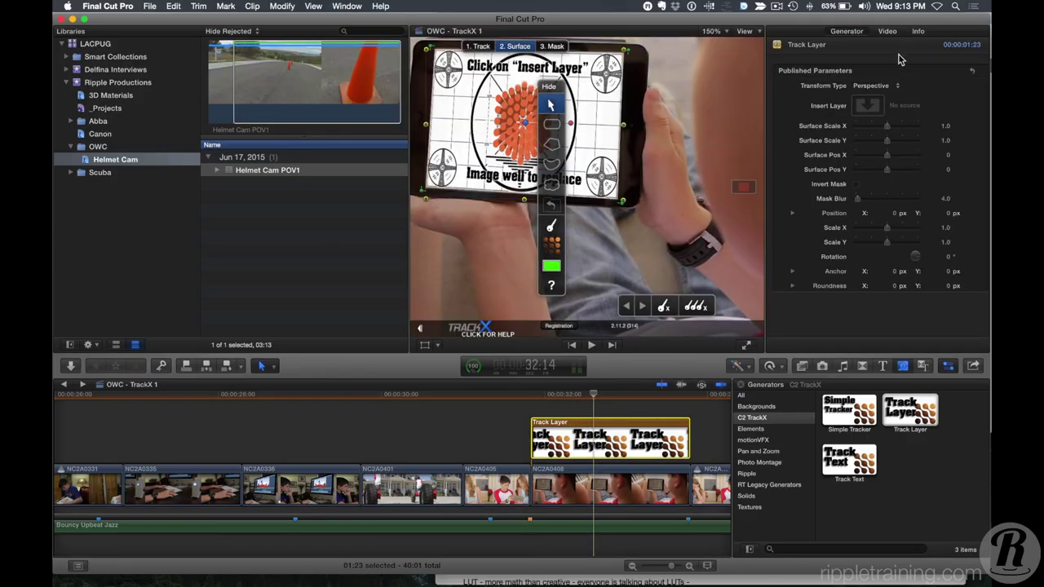
# - Apply the Helmet Cam POV1 clip, from near the start of its marked range, as the Insert Layer source and hide the browser
pyautogui.click(867, 105)
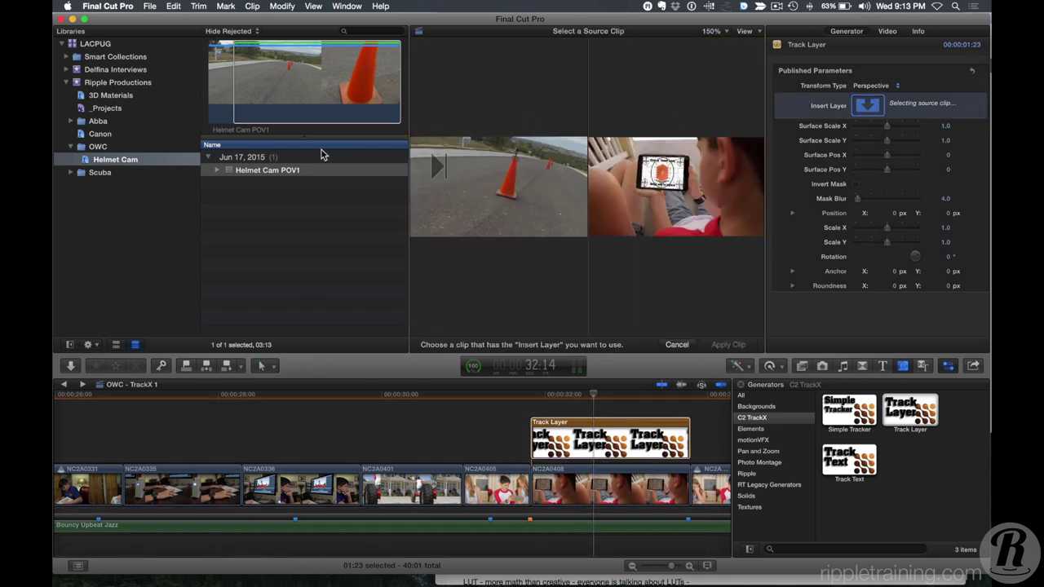
pyautogui.click(317, 105)
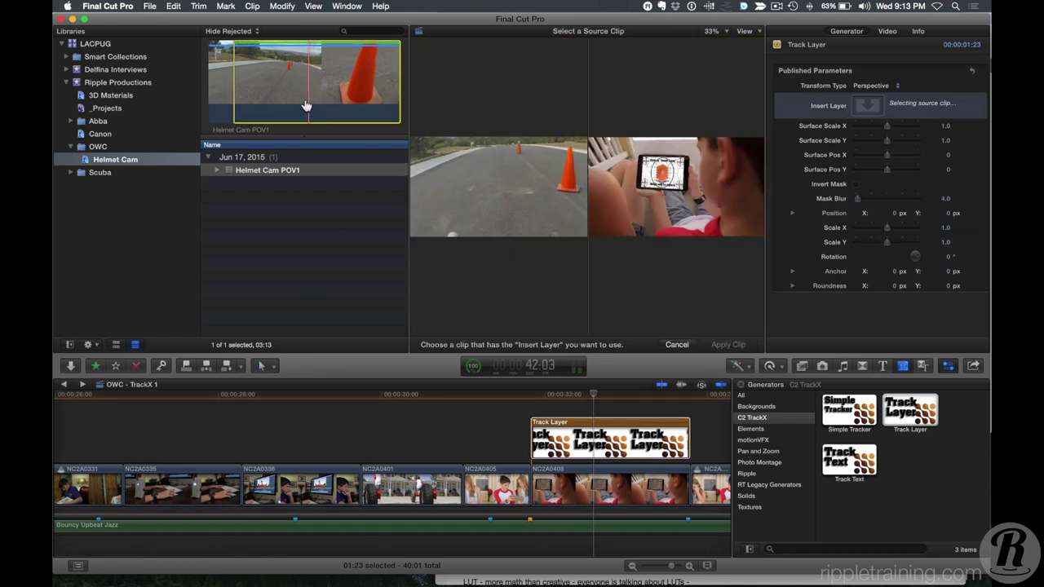
pyautogui.click(245, 96)
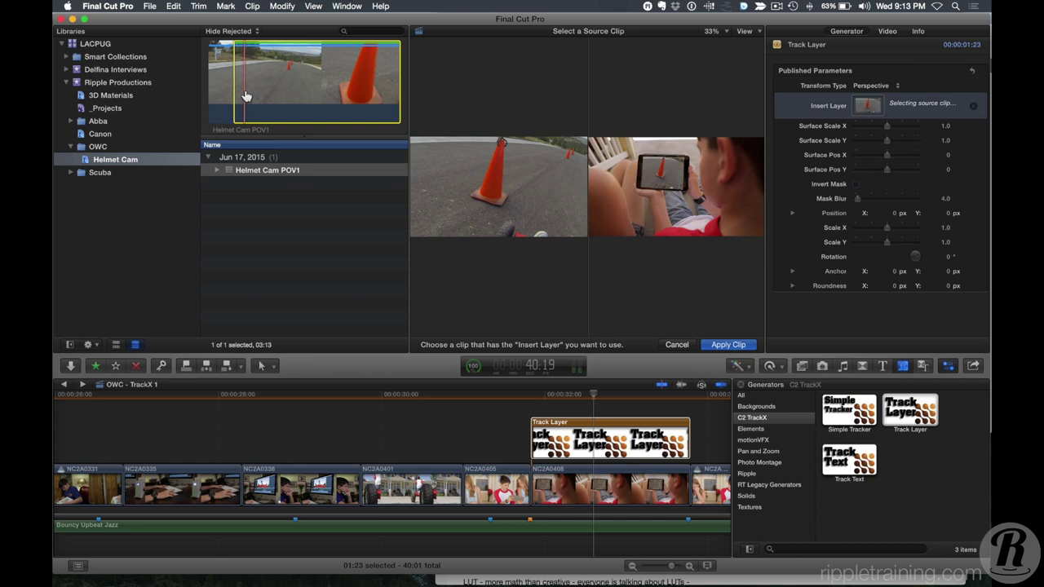
pyautogui.click(725, 345)
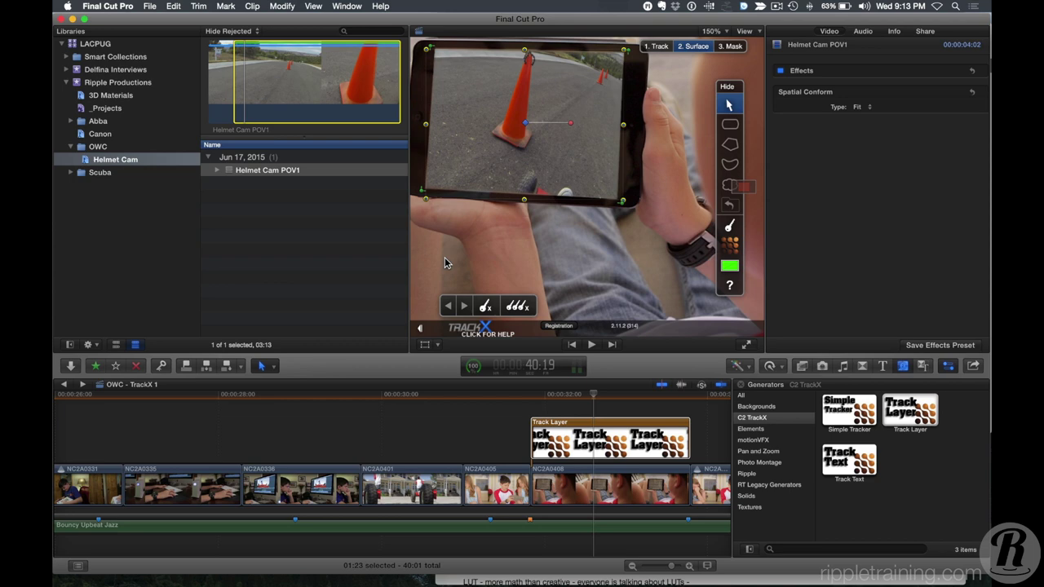
pyautogui.press('ctrl+super+1')
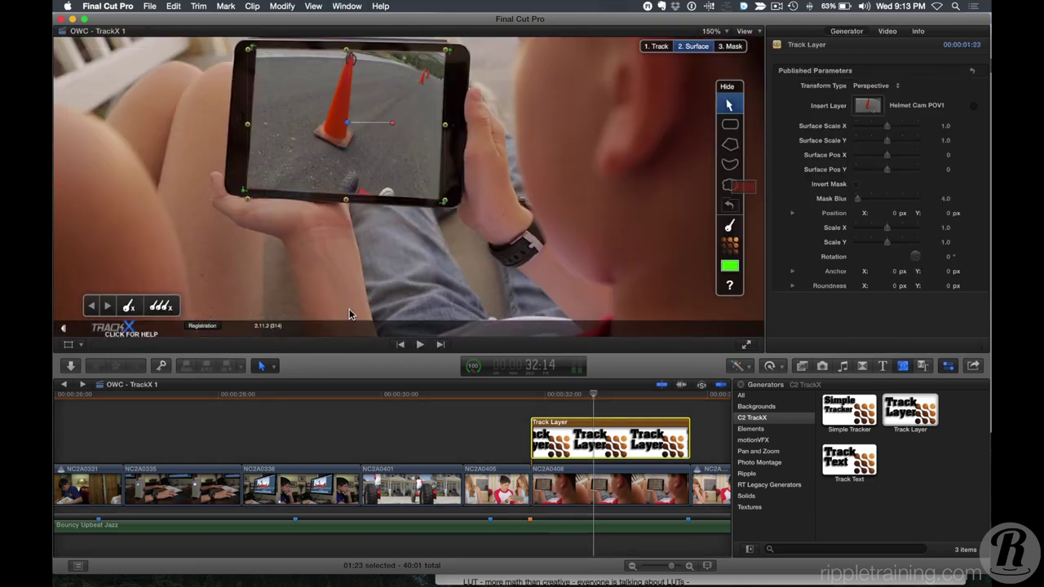
# - Fit the whole frame in the viewer and play back the tablet shot from just before the Track Layer
pyautogui.click(755, 33)
pyautogui.click(745, 33)
pyautogui.click(710, 33)
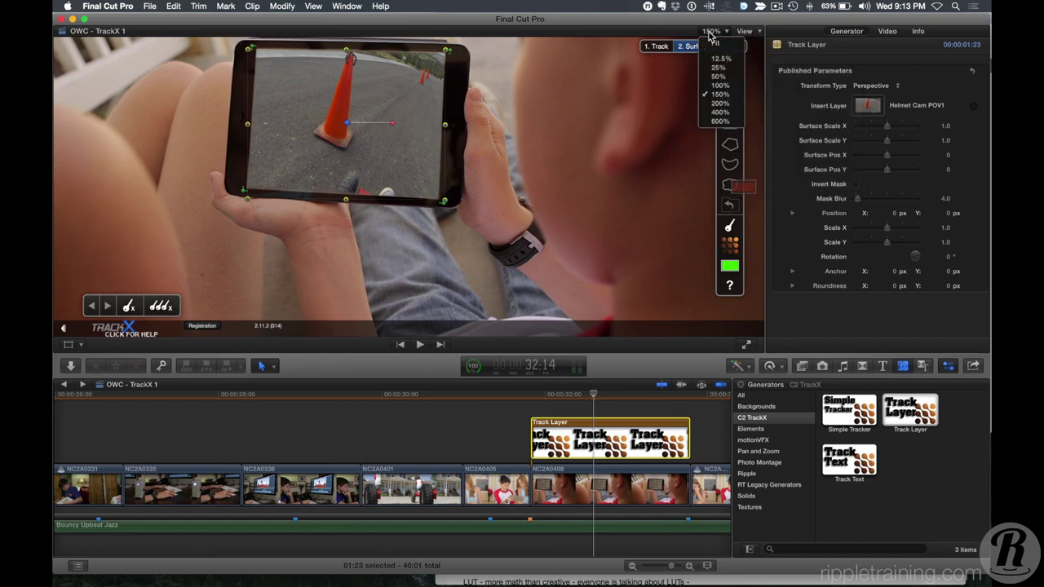
pyautogui.click(718, 47)
pyautogui.click(528, 400)
pyautogui.click(522, 400)
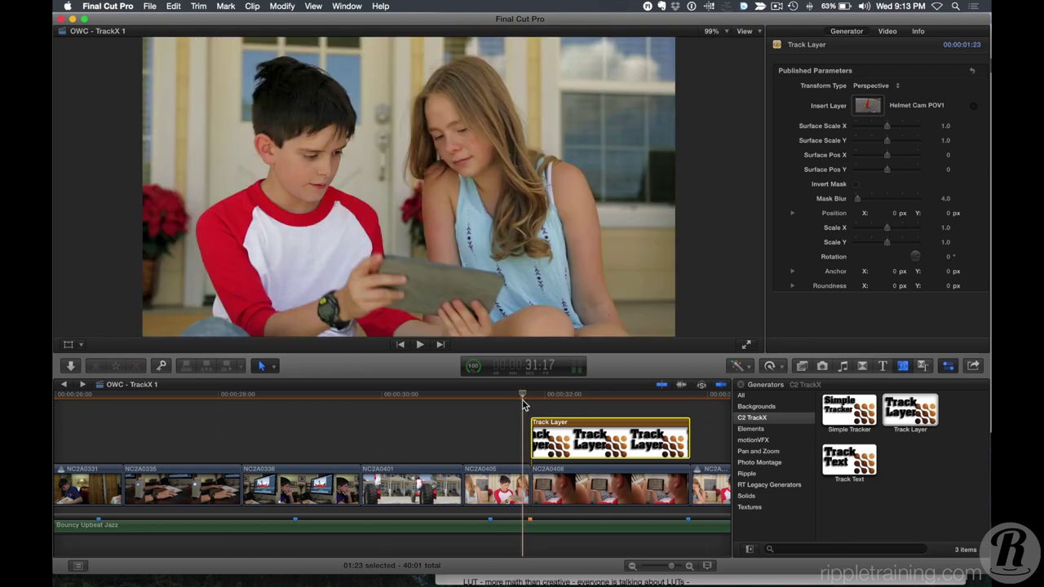
pyautogui.press('space')
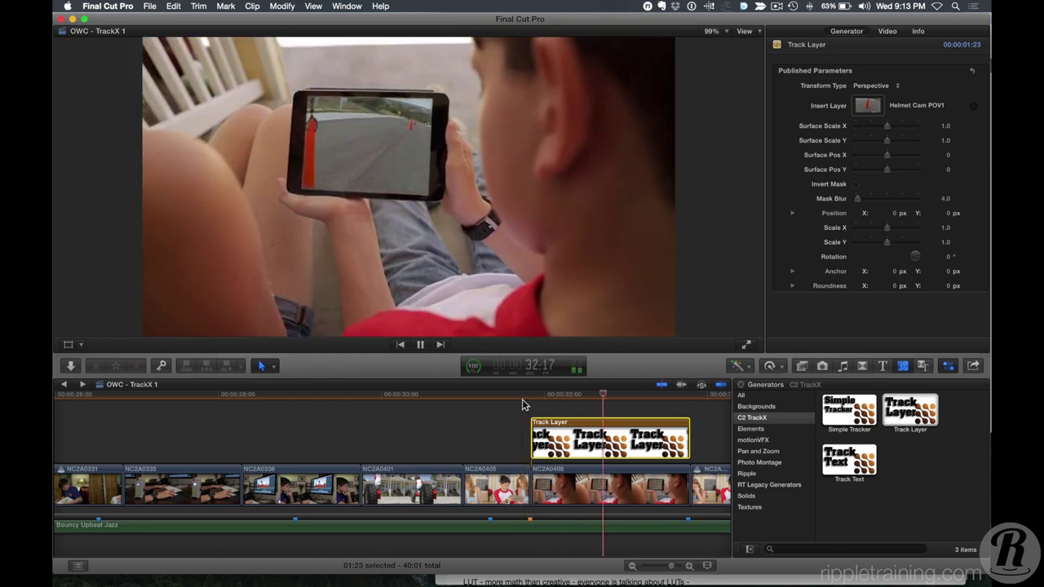
pyautogui.click(485, 398)
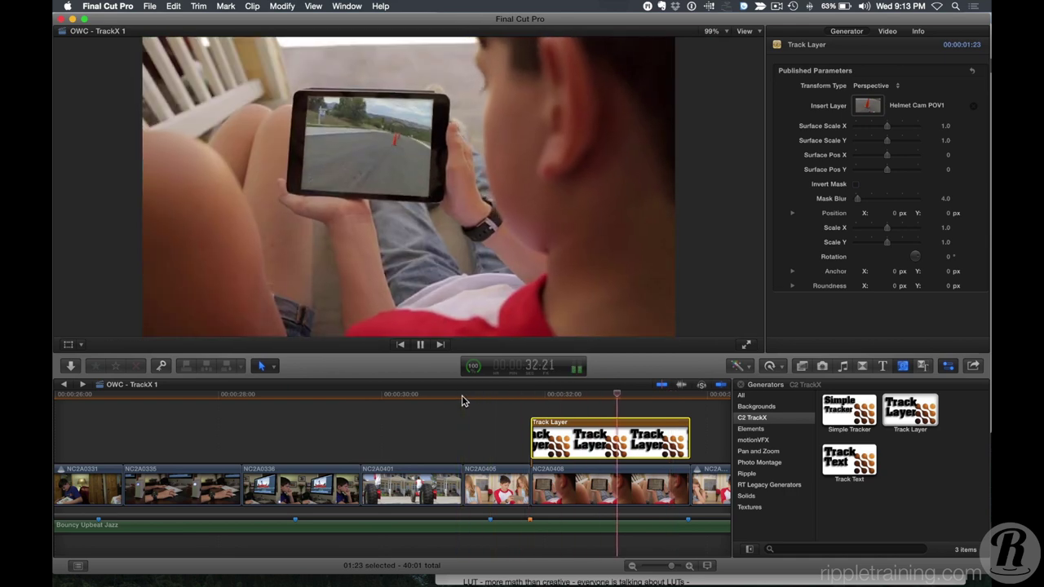
pyautogui.press('space')
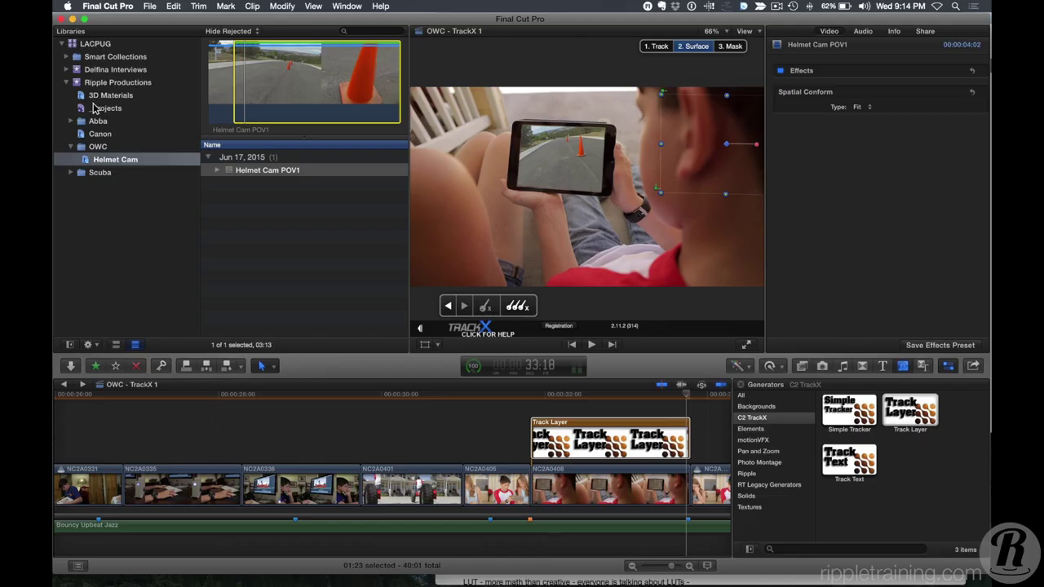
# - Open the Blue - SliceX project from the _Projects collection
pyautogui.click(105, 107)
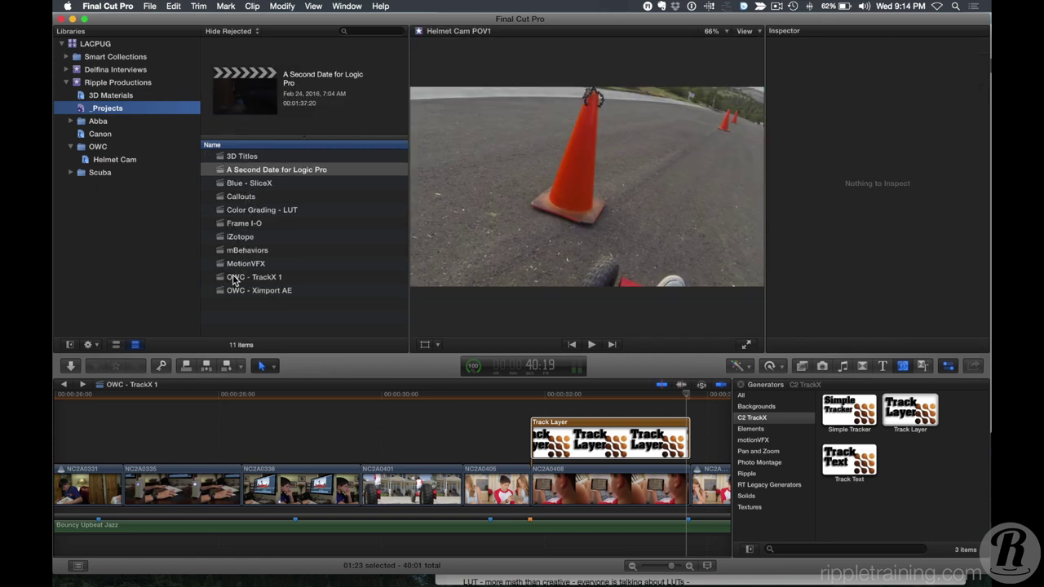
pyautogui.click(245, 182)
pyautogui.doubleClick(224, 185)
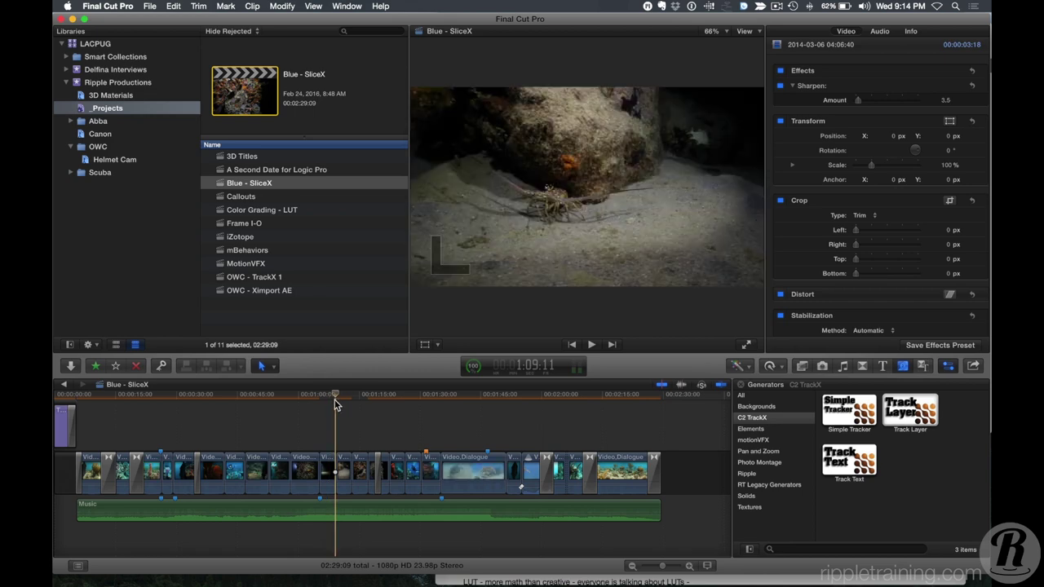
# - Park the playhead at the marker on the red barrel sponge clip, at 1:31:16, and hide the browser
pyautogui.press('super+equal')
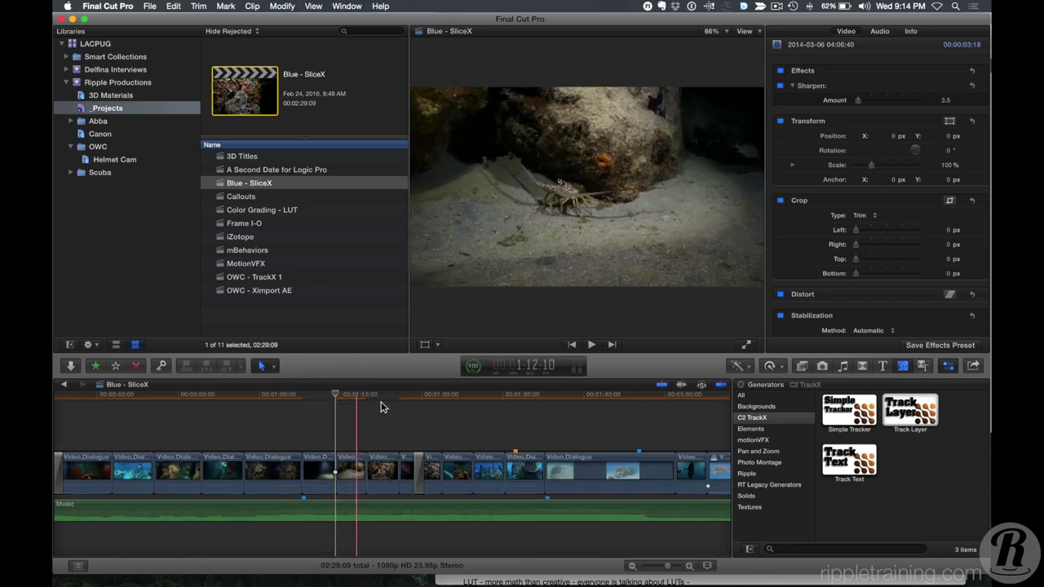
pyautogui.hscroll(1, 445, 412)
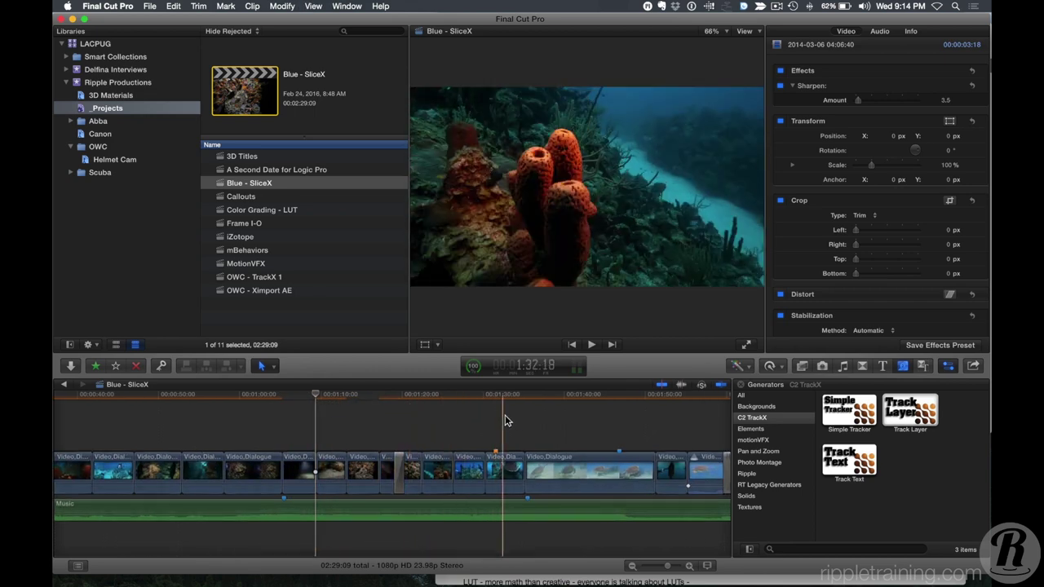
pyautogui.click(505, 466)
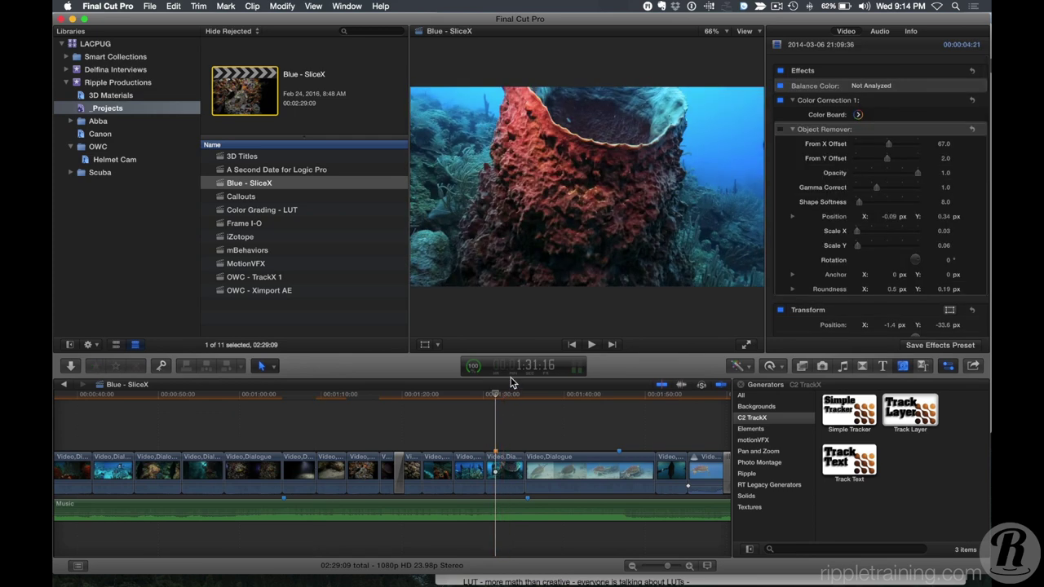
pyautogui.press('ctrl+super+1')
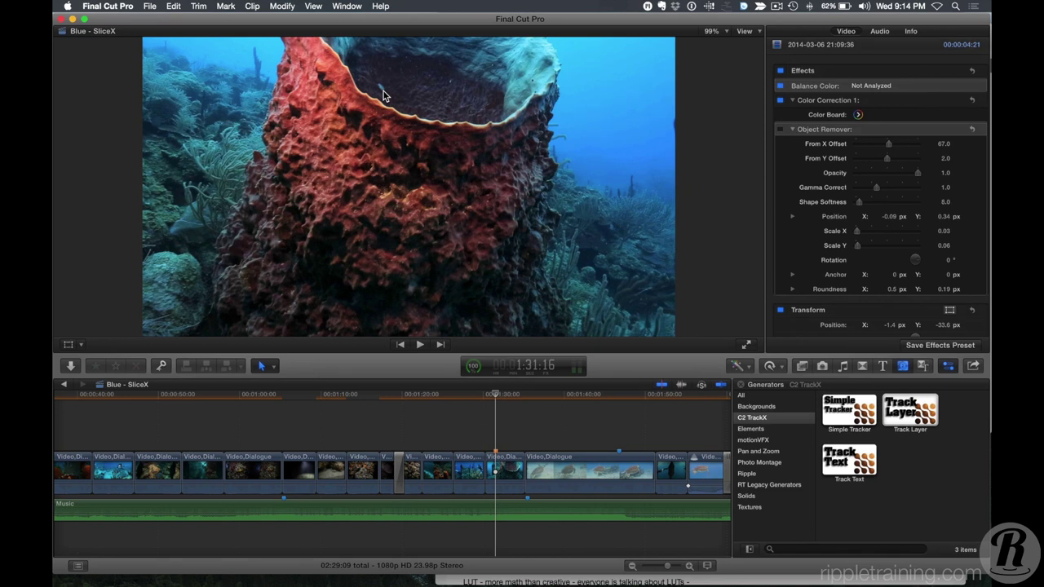
# - Play back about a second of the sponge shot without Object Remover and return the playhead to the marker
pyautogui.press('super+equal')
pyautogui.press('super+equal')
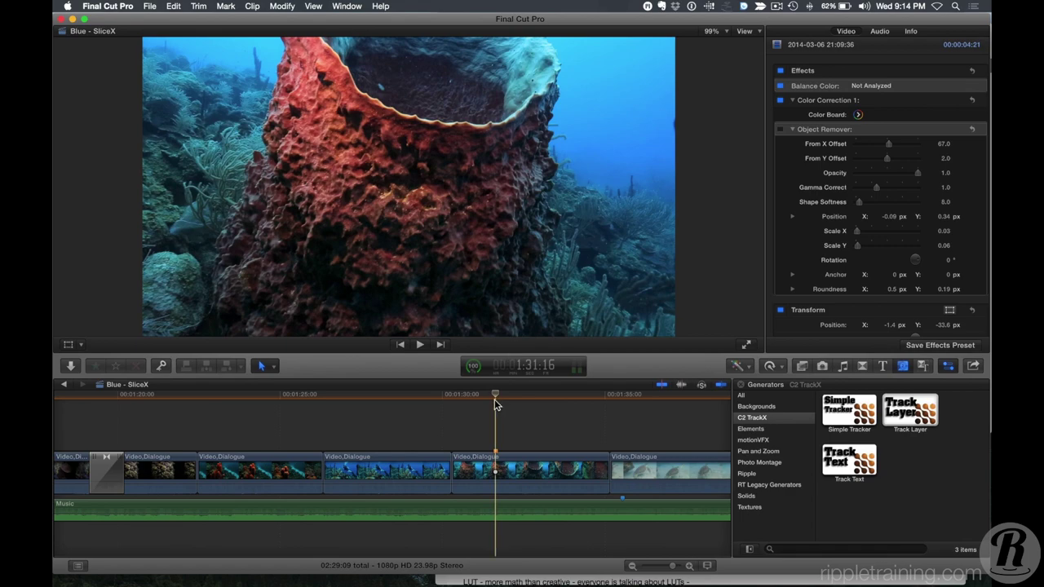
pyautogui.press('space')
pyautogui.press('space')
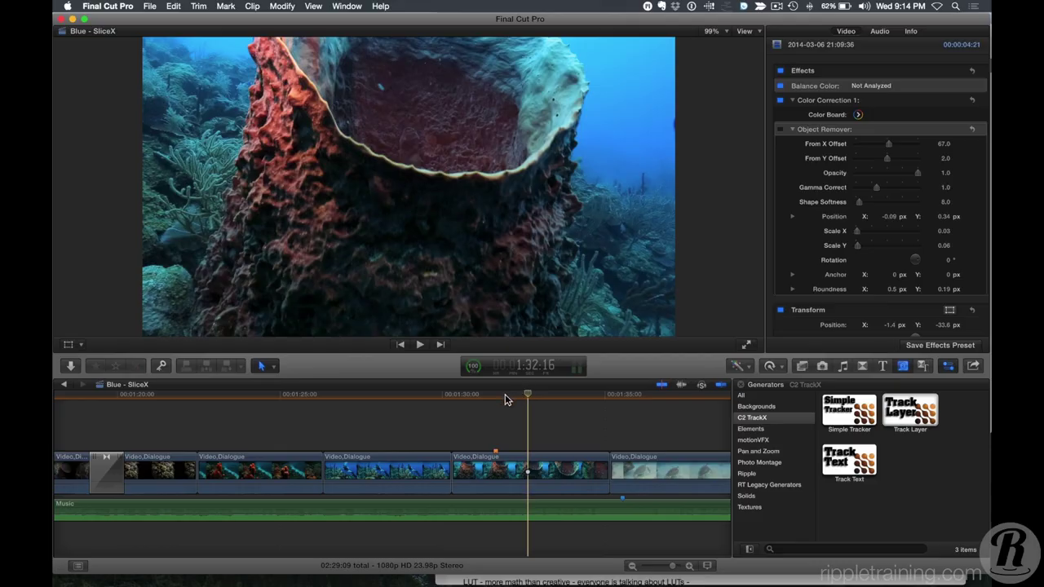
pyautogui.moveTo(506, 399)
pyautogui.mouseDown()
pyautogui.moveTo(527, 399)
pyautogui.moveTo(495, 397)
pyautogui.mouseUp()
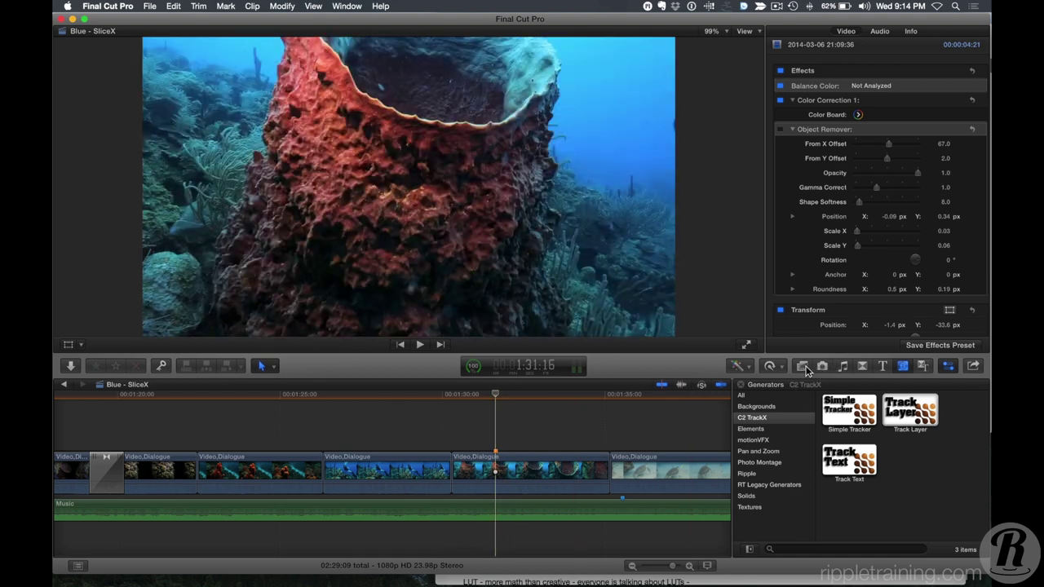
# - Display the C2 SliceX category of video effects and locate Object Remover
pyautogui.click(803, 367)
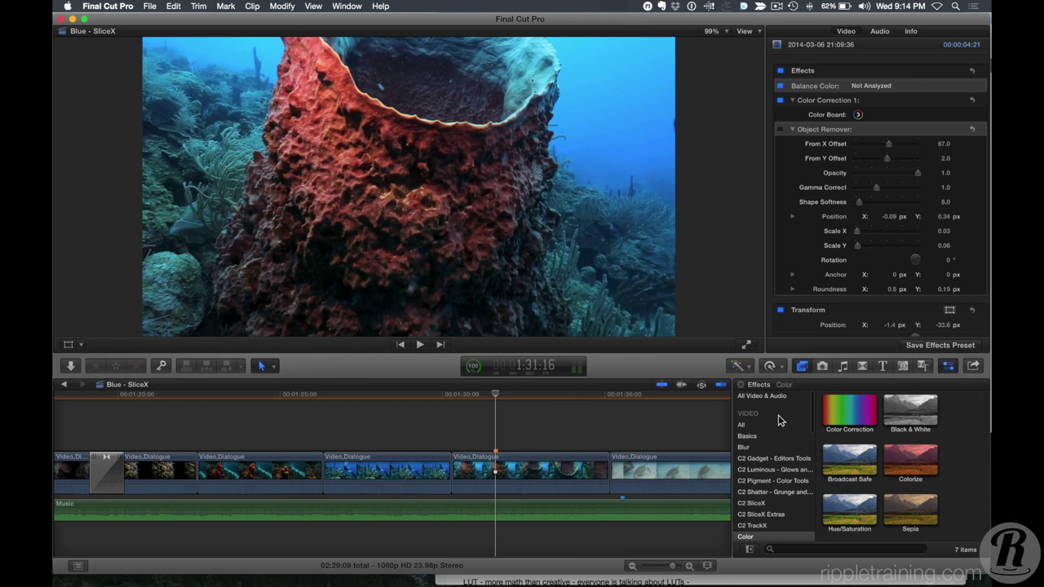
pyautogui.scroll(-2, 779, 420)
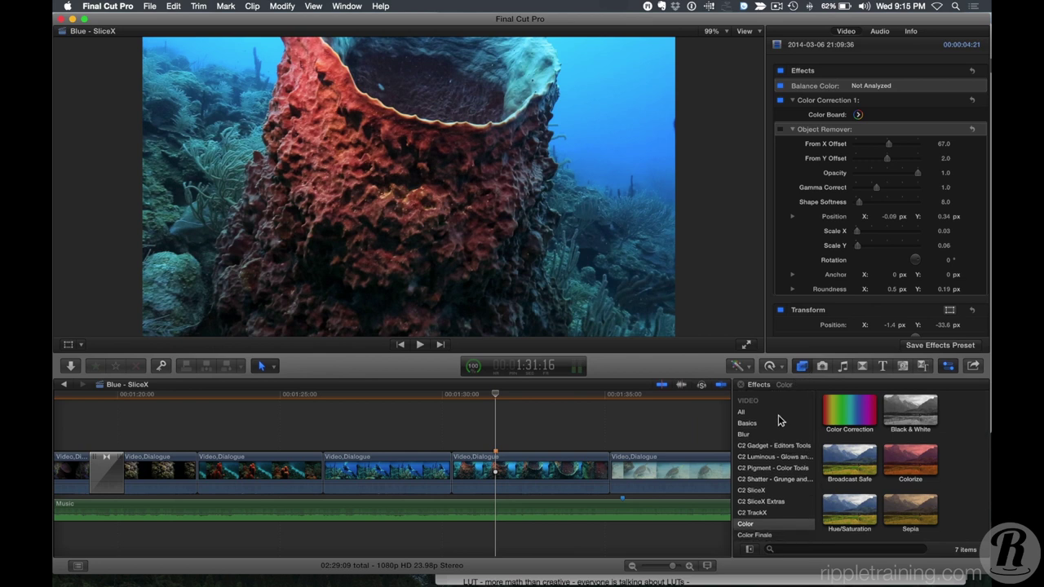
pyautogui.scroll(-2, 775, 432)
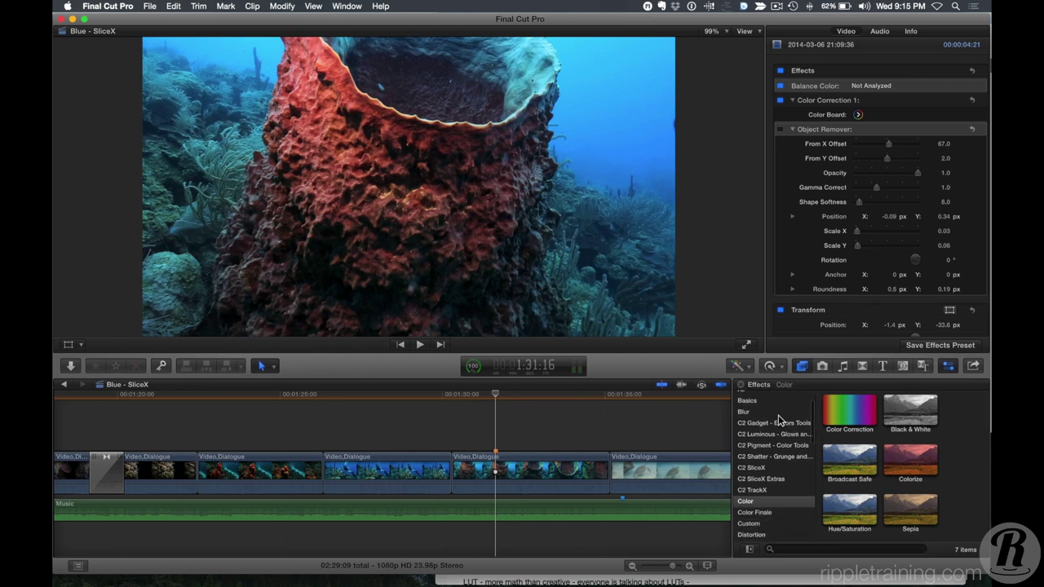
pyautogui.click(752, 462)
pyautogui.scroll(-3, 950, 441)
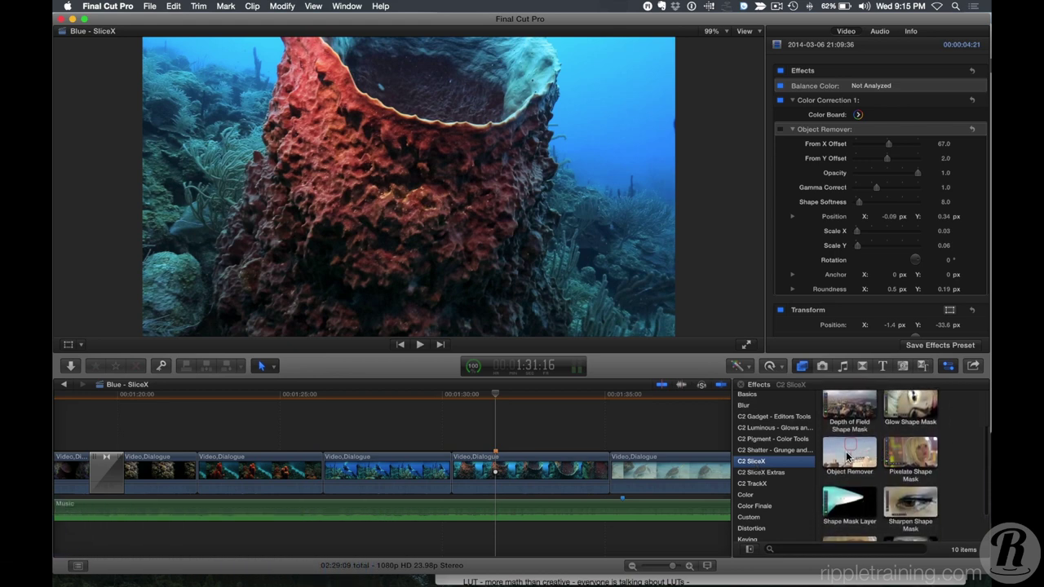
# - Enable the Object Remover effect on the sponge clip and play back the shot from its marker
pyautogui.click(496, 470)
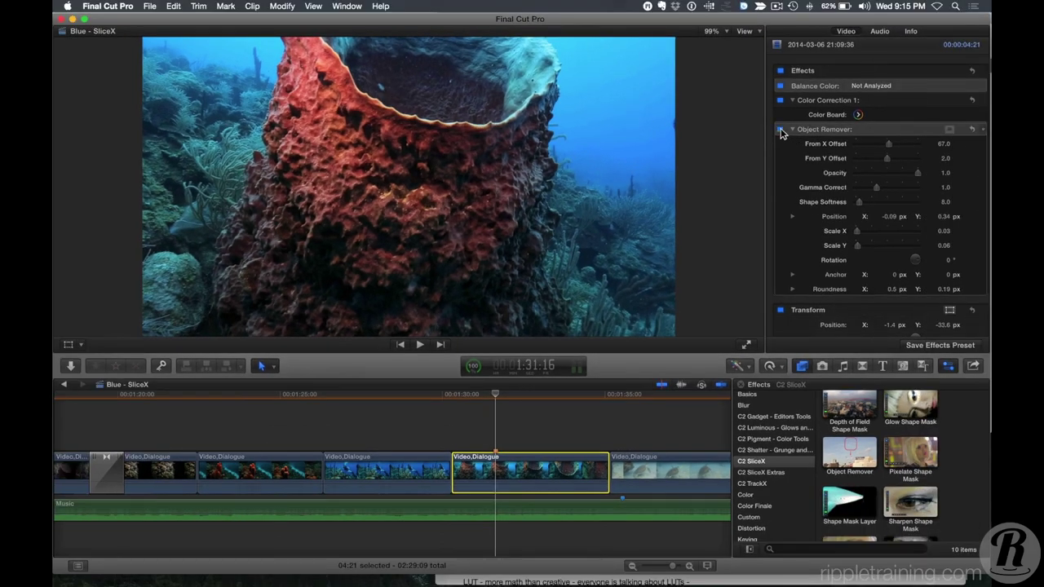
pyautogui.click(780, 133)
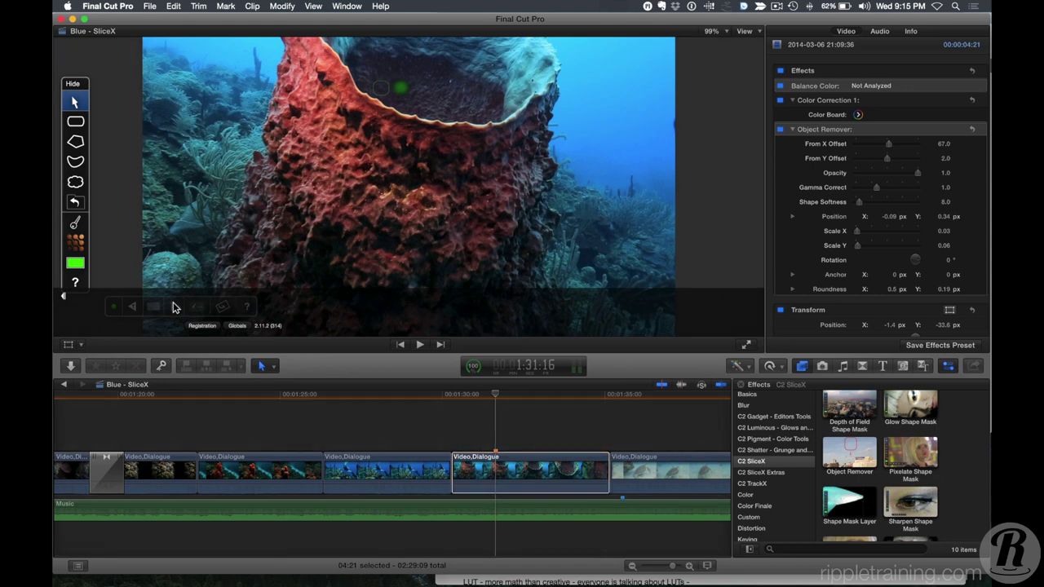
pyautogui.click(499, 396)
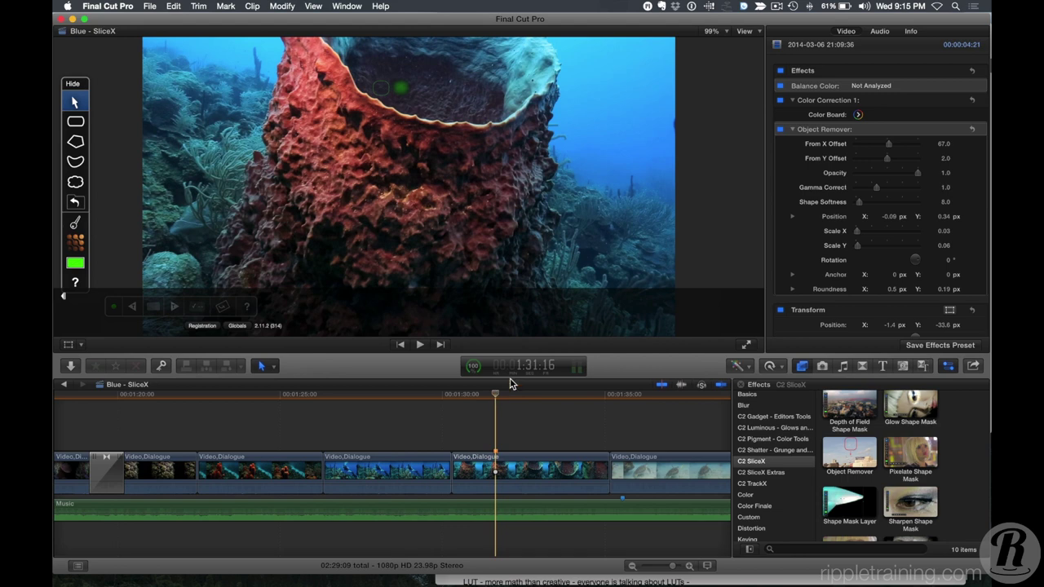
pyautogui.press('space')
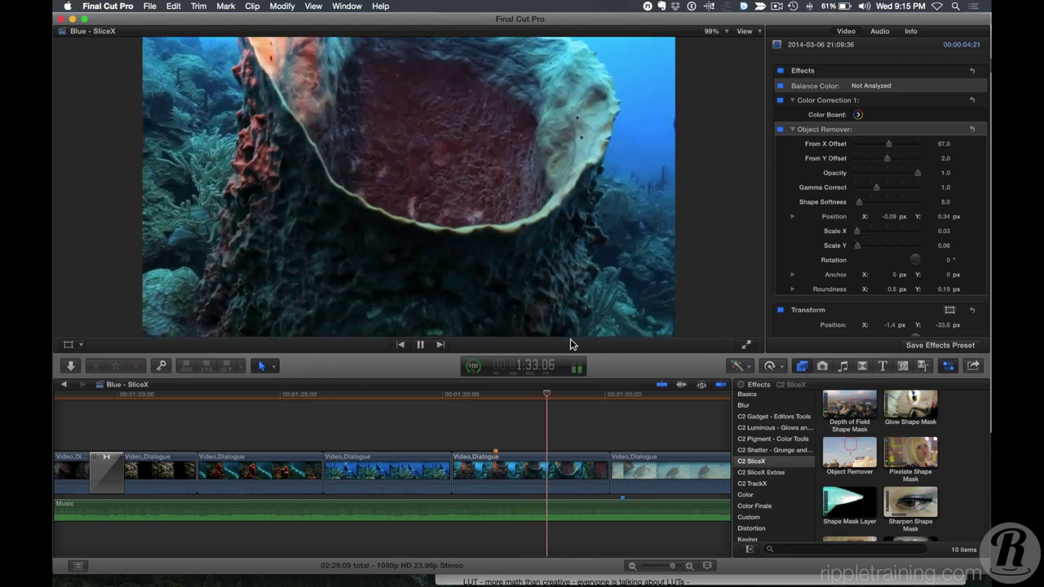
pyautogui.press('space')
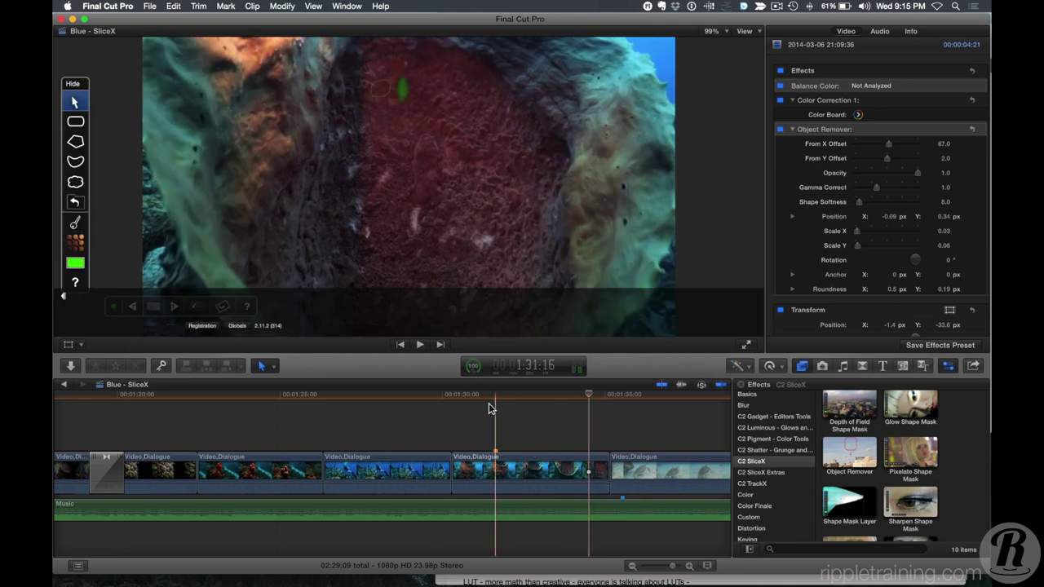
pyautogui.click(490, 408)
pyautogui.press('space')
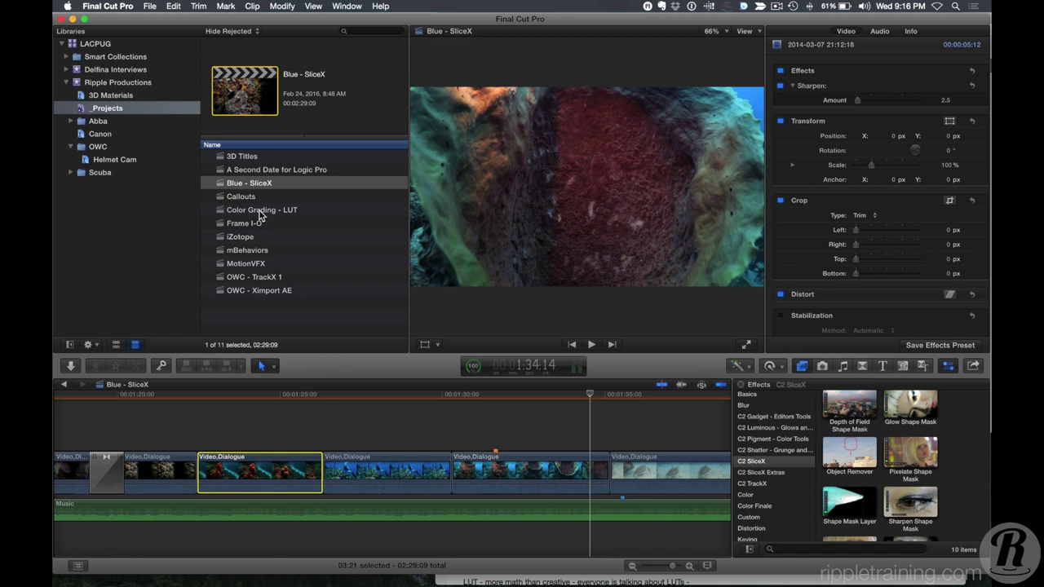
# - Open the Color Grading - LUT project, fit its whole timeline in view and park the playhead early in the BMPCC_SL_C0001 clip
pyautogui.doubleClick(259, 210)
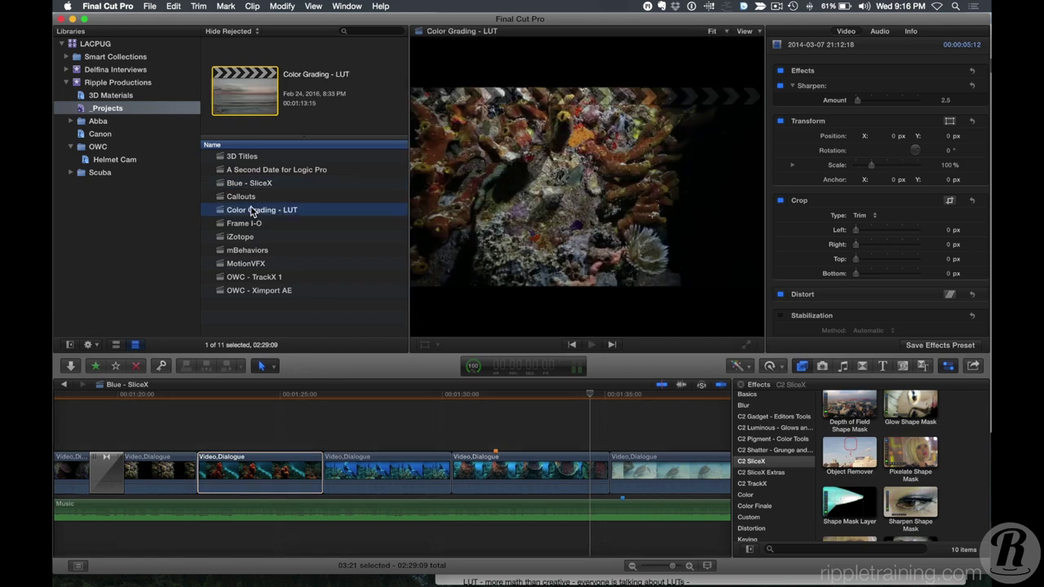
pyautogui.click(222, 210)
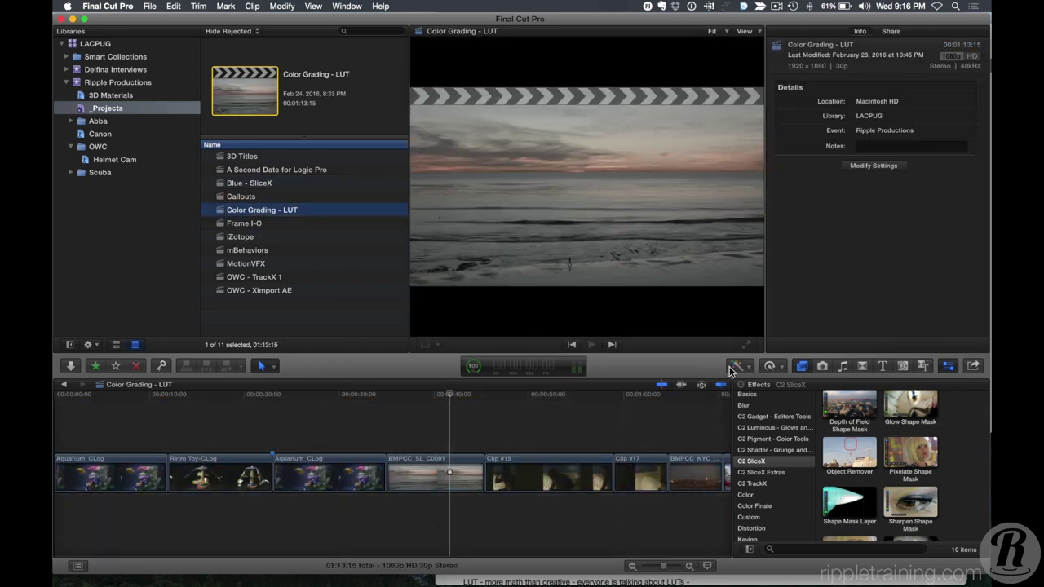
pyautogui.click(535, 394)
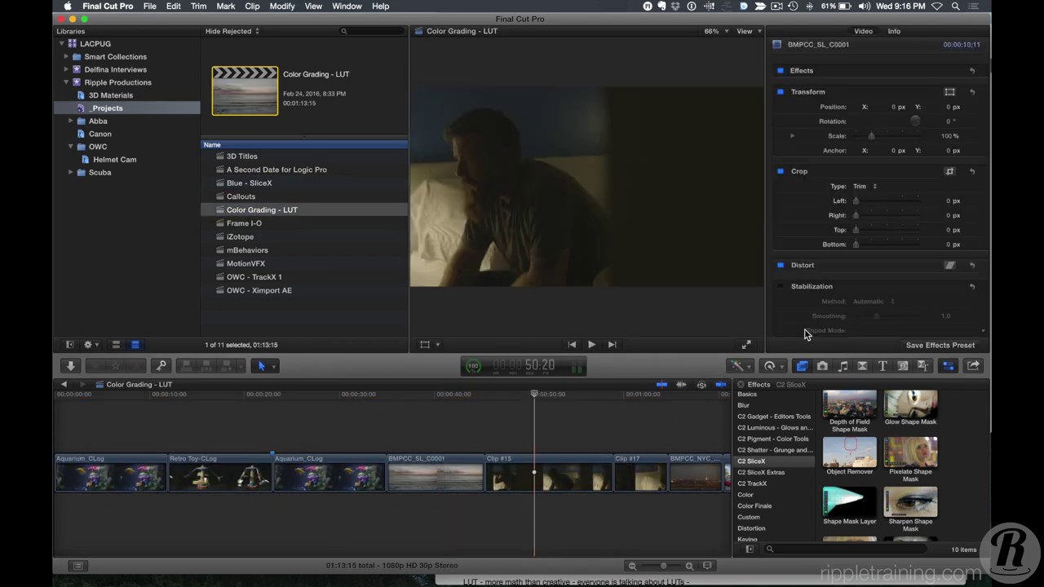
pyautogui.press('super+6')
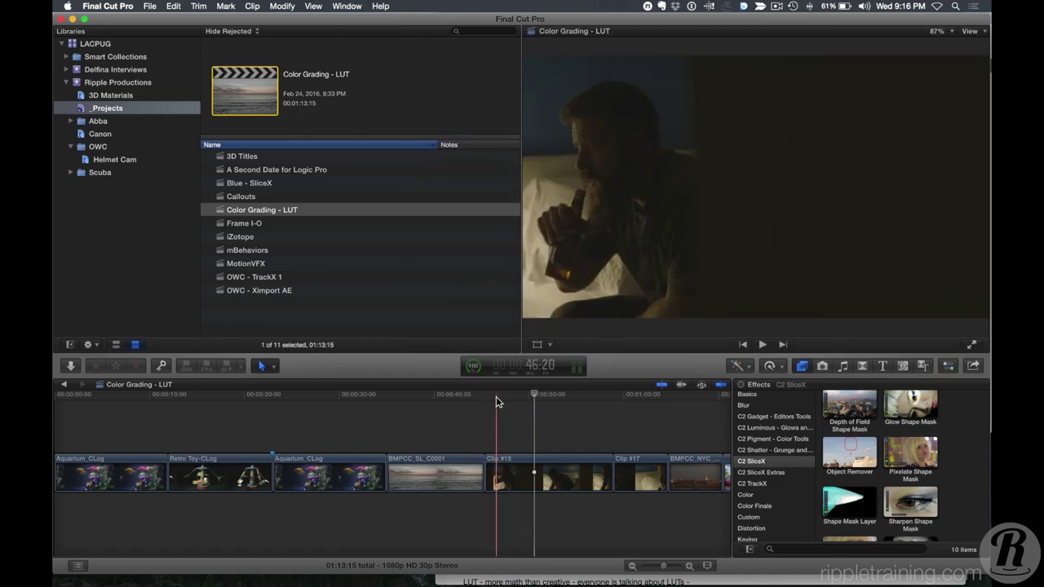
pyautogui.hotkey('shift', 'z')
pyautogui.click(371, 398)
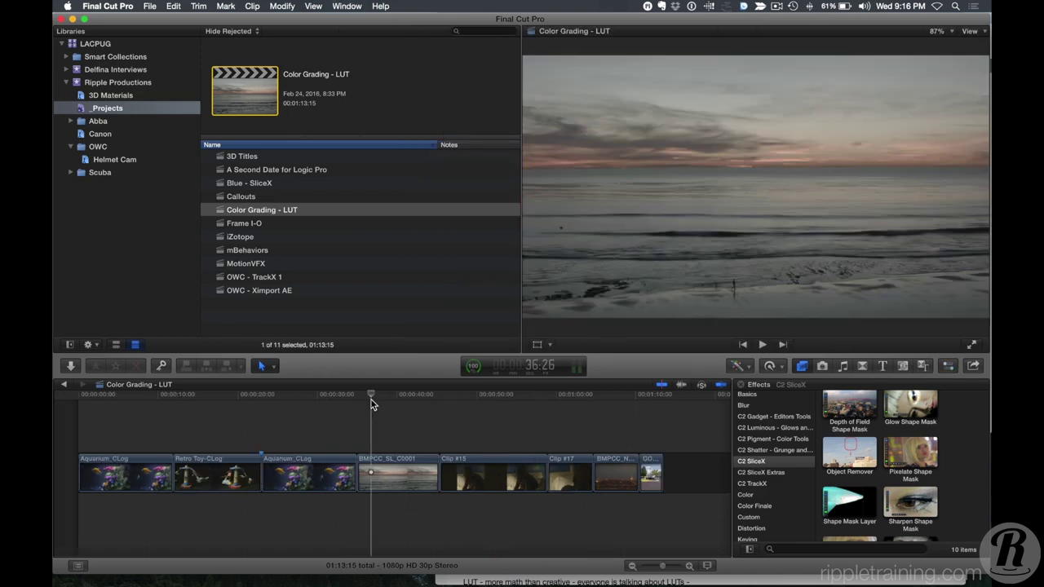
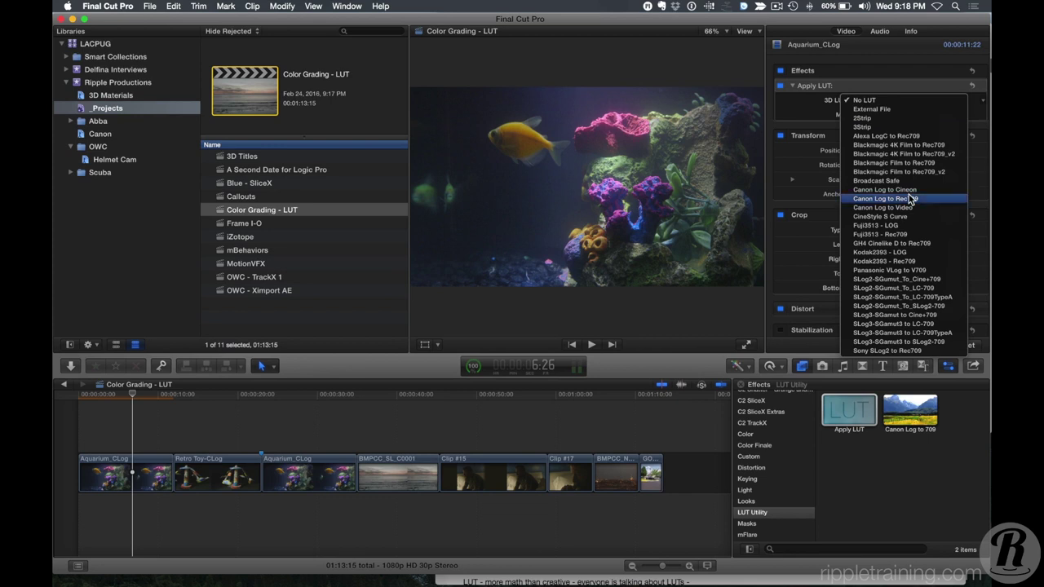
# - Set the first Aquarium_CLog clip's 3D LUT to Canon Log to Rec709 and its mix to 60%
pyautogui.click(909, 198)
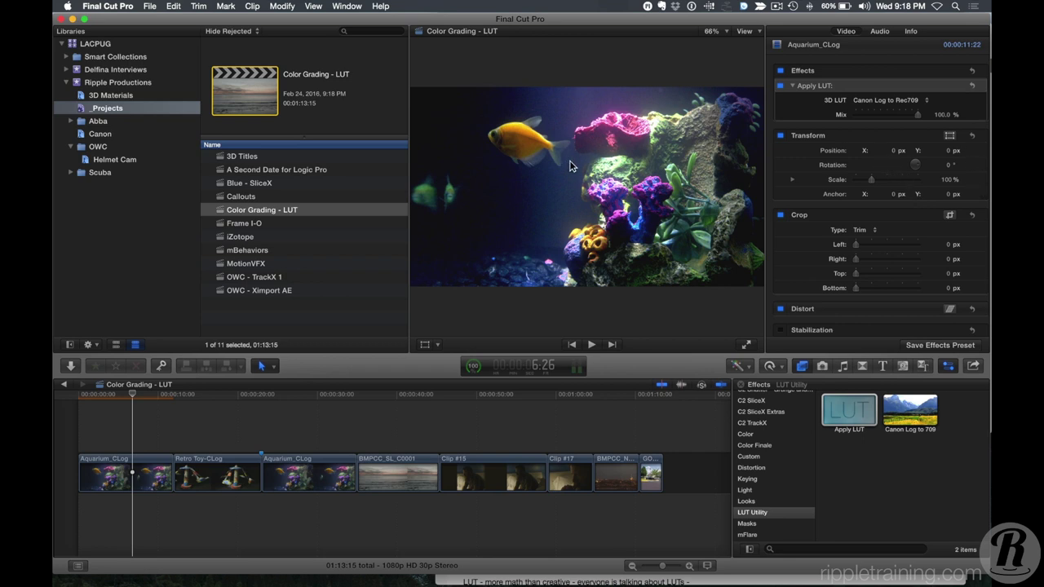
pyautogui.click(917, 119)
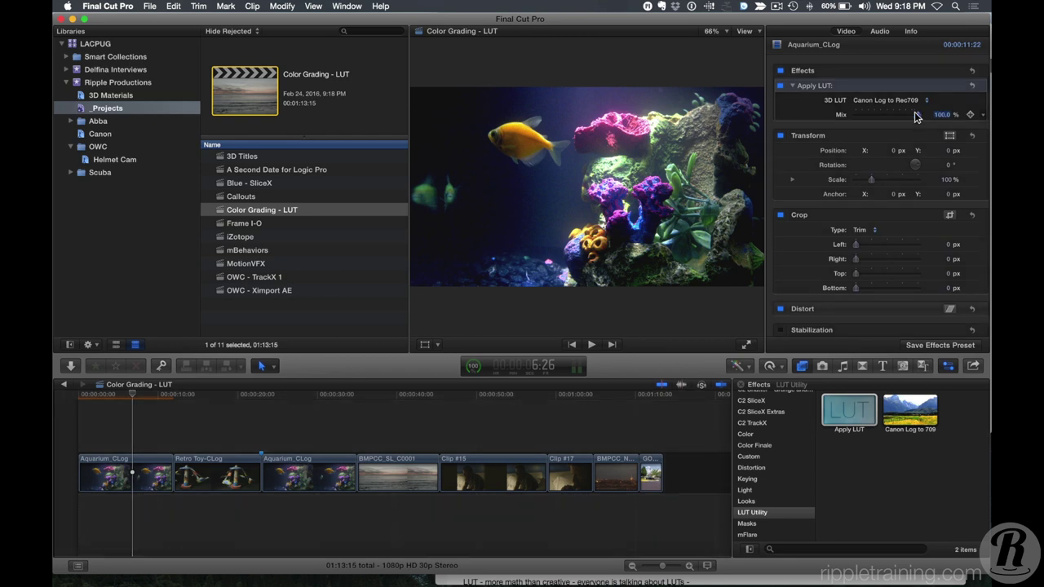
pyautogui.moveTo(916, 118); pyautogui.dragTo(895, 123)
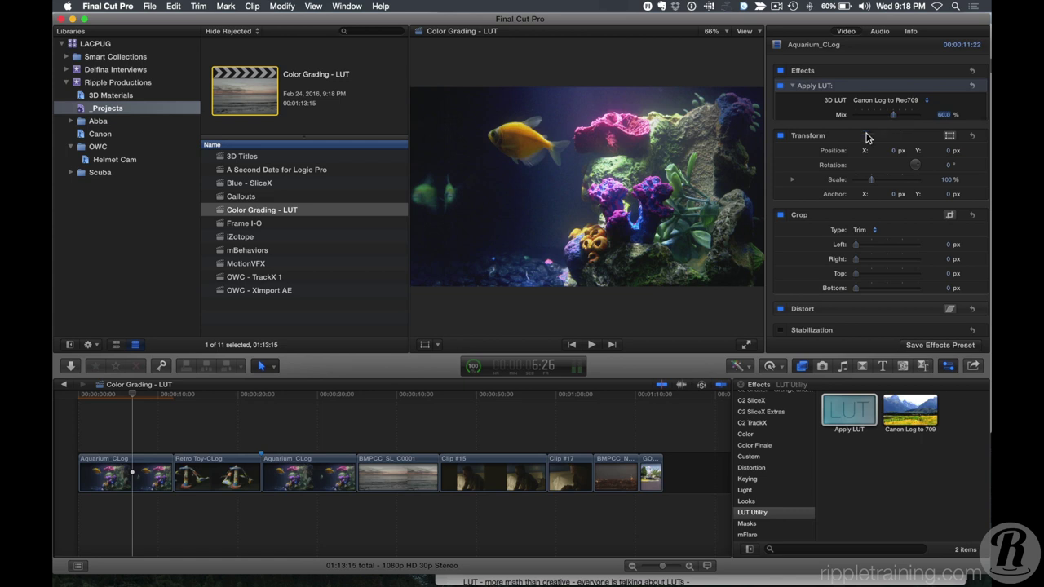
# - Apply the Apply LUT effect to the BMPCC_SL_C0001 clip and set its 3D LUT to Blackmagic Film to Rec709
pyautogui.click(389, 408)
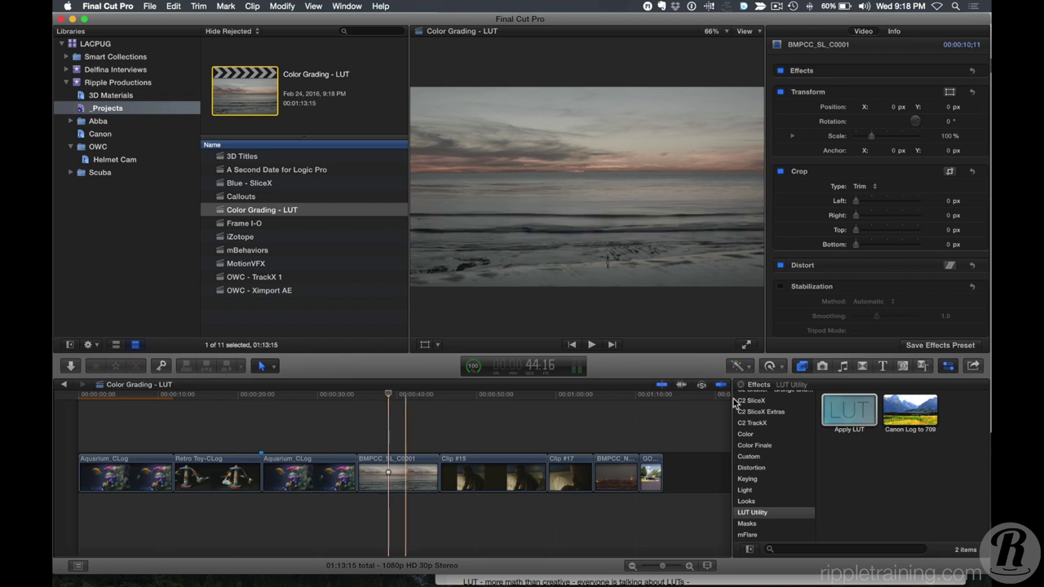
pyautogui.moveTo(849, 412); pyautogui.dragTo(378, 477)
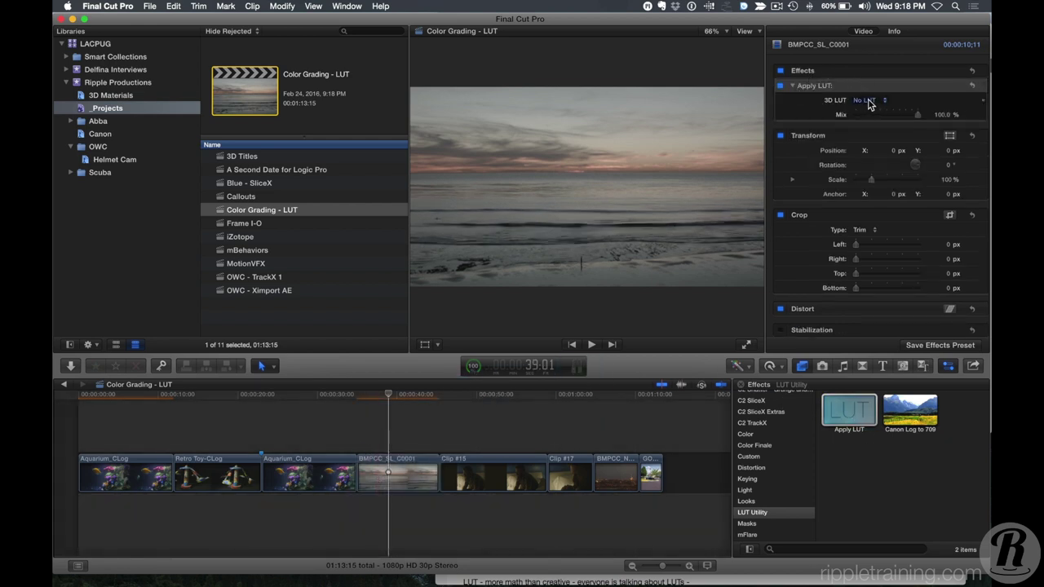
pyautogui.click(866, 100)
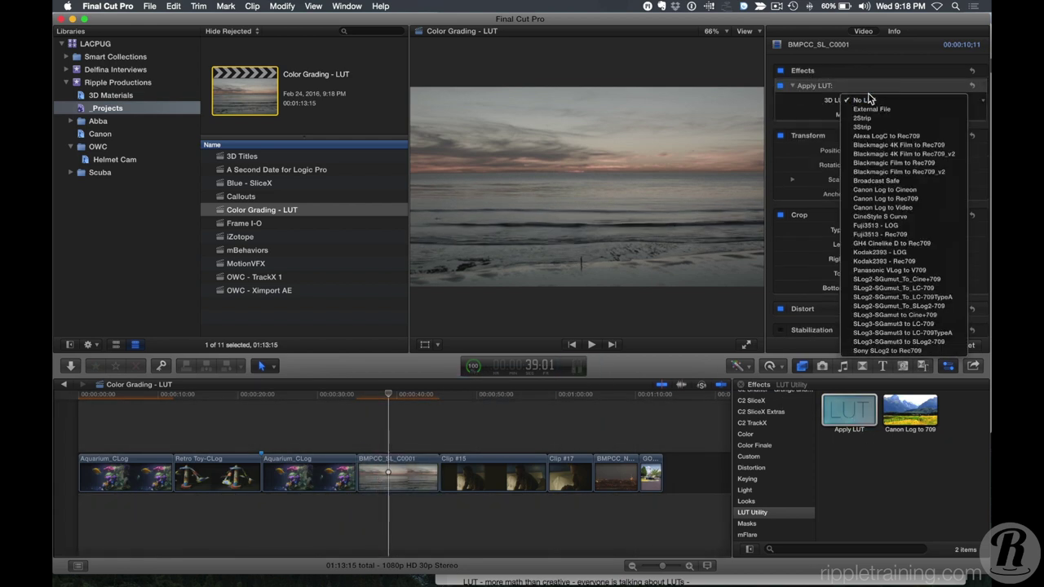
pyautogui.click(906, 145)
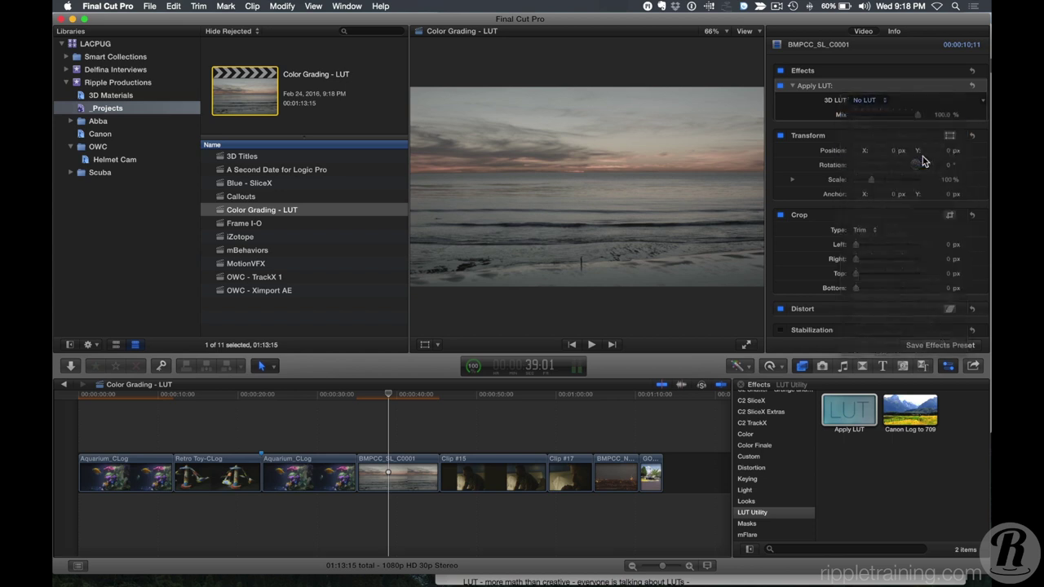
pyautogui.click(879, 101)
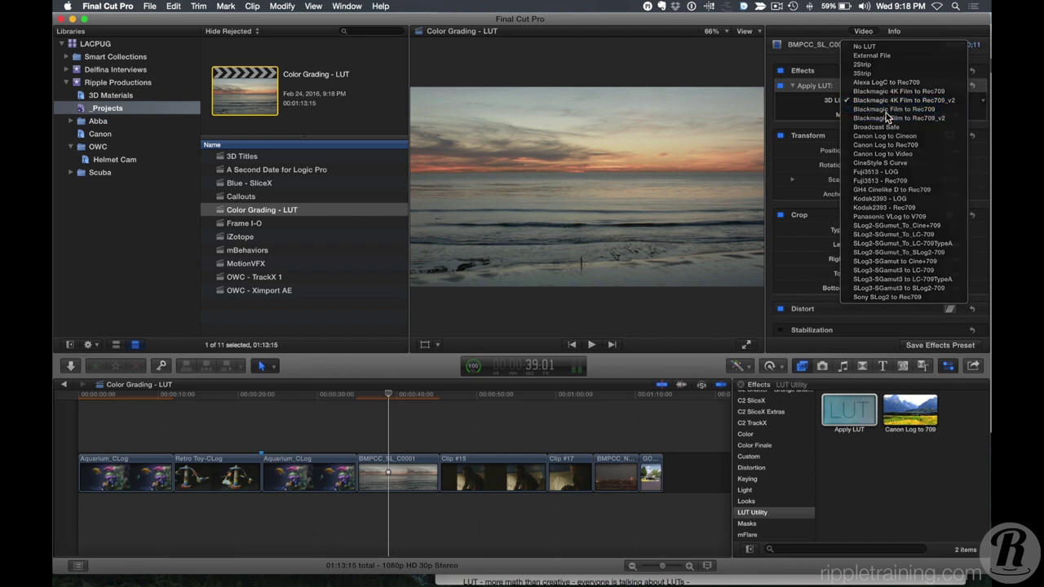
pyautogui.click(887, 111)
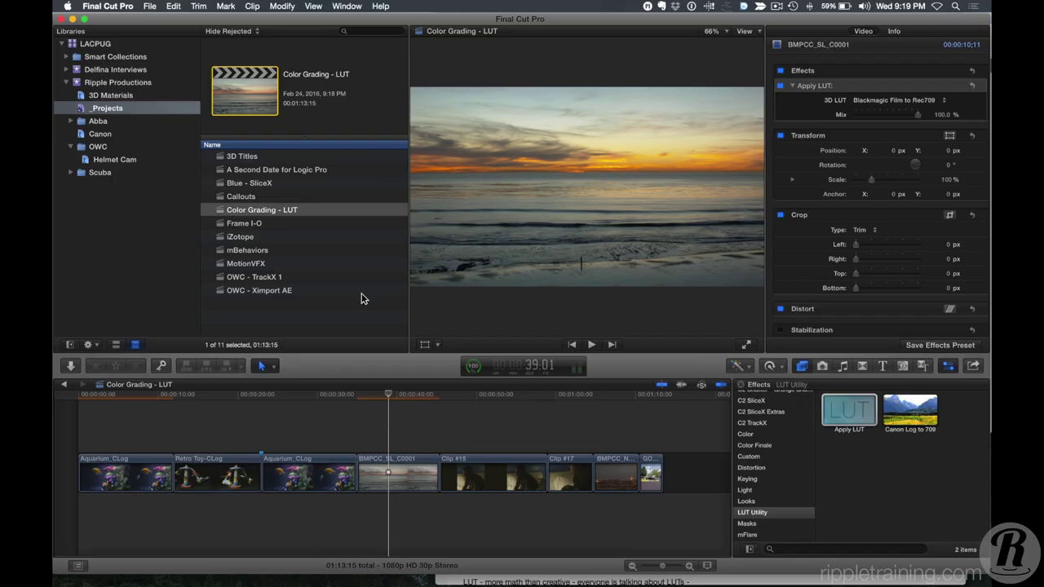
# - Review the attributes and categories available for saving the first Aquarium_CLog clip's LUT settings as a video effects preset, without saving
pyautogui.click(116, 487)
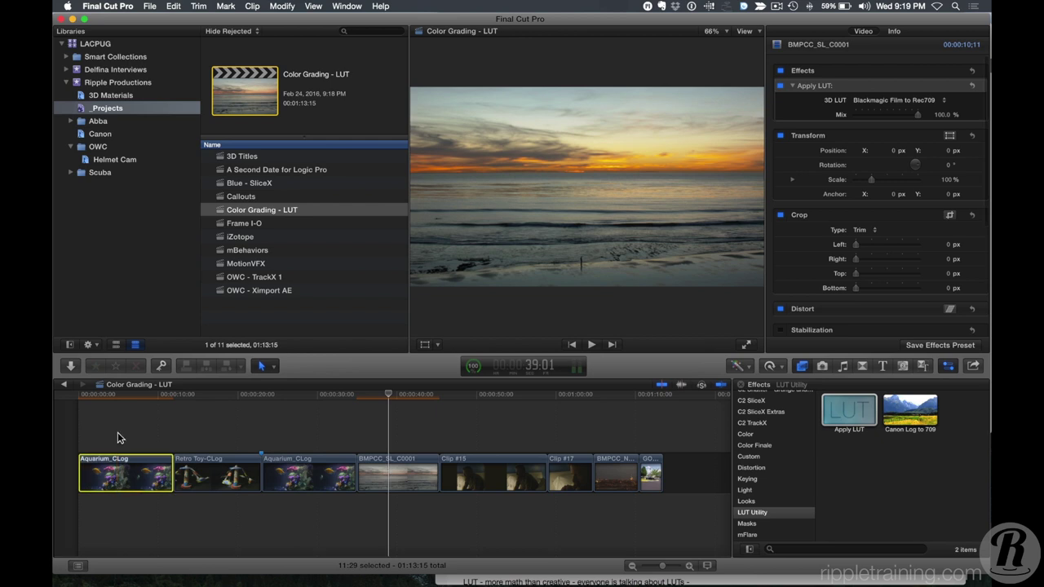
pyautogui.click(129, 398)
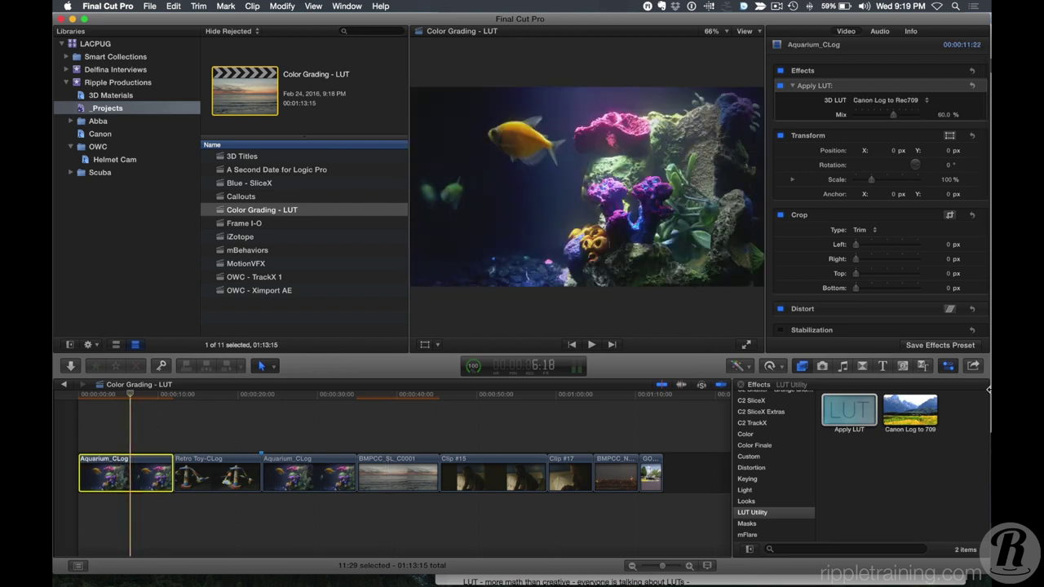
pyautogui.click(947, 346)
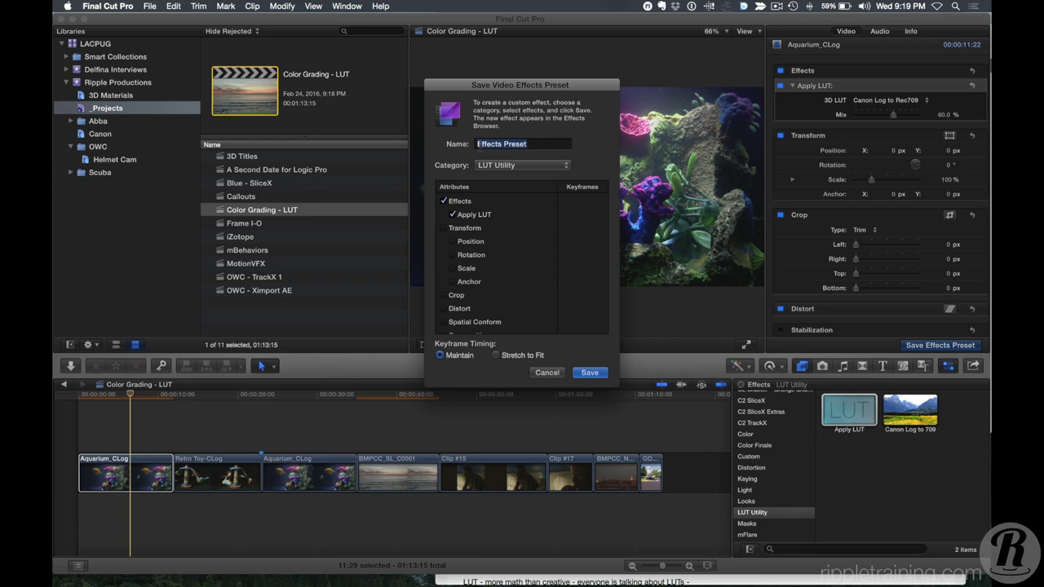
pyautogui.scroll(-1, 465, 234)
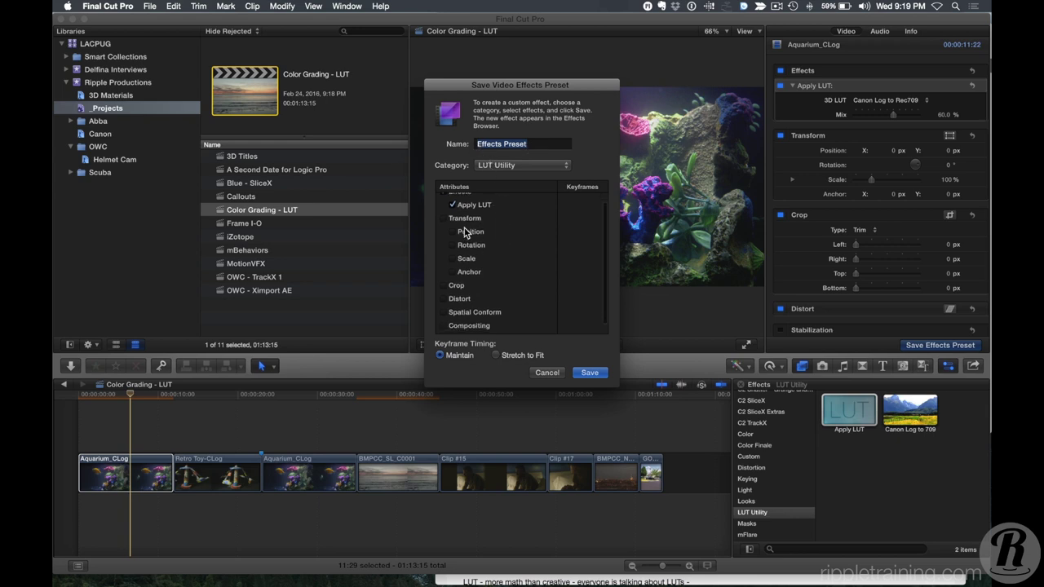
pyautogui.click(508, 166)
pyautogui.click(440, 173)
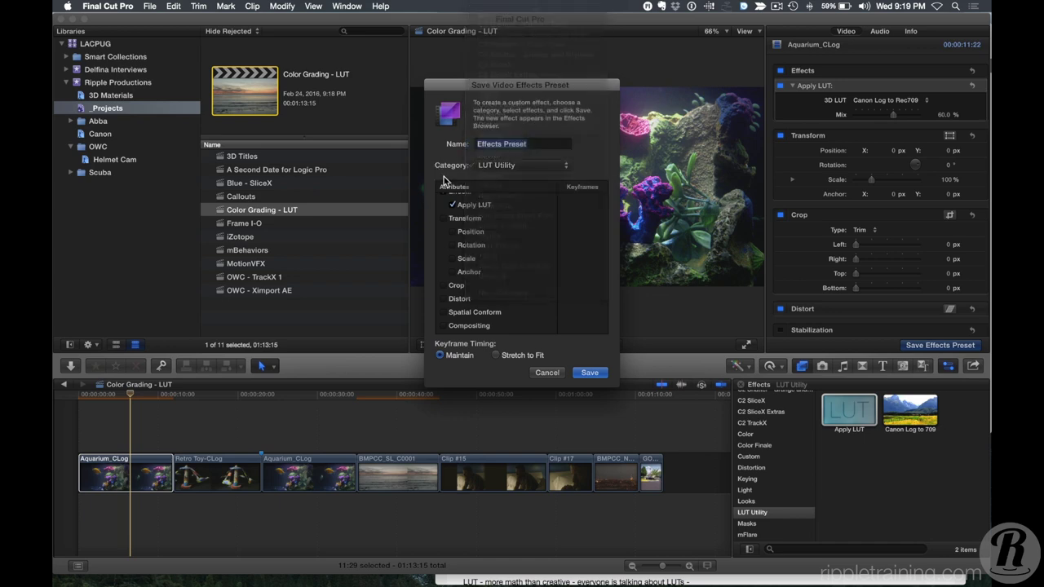
pyautogui.click(553, 374)
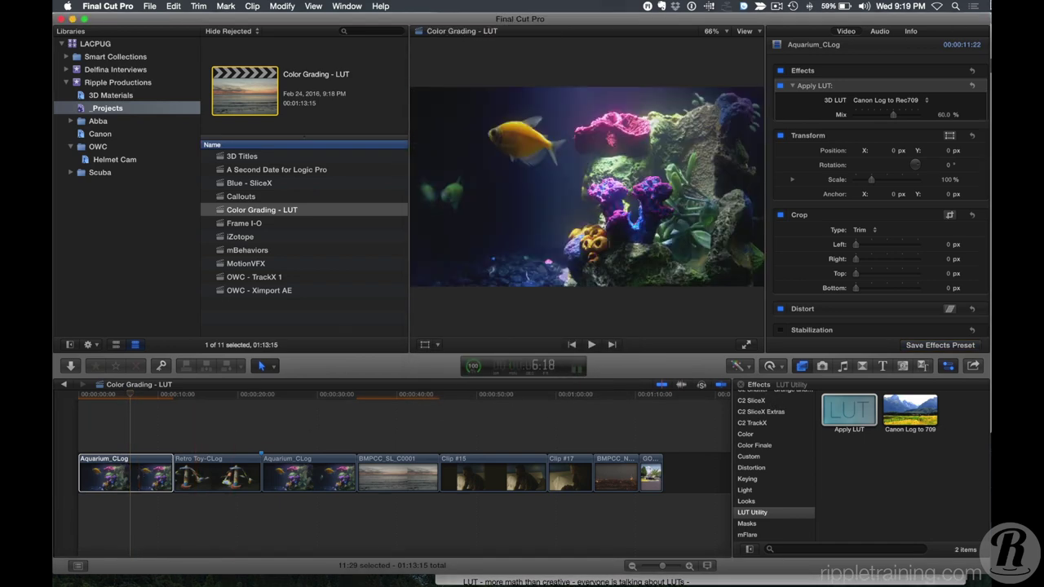
# - Delete the Apply LUT effect from the first Aquarium_CLog clip
pyautogui.click(868, 86)
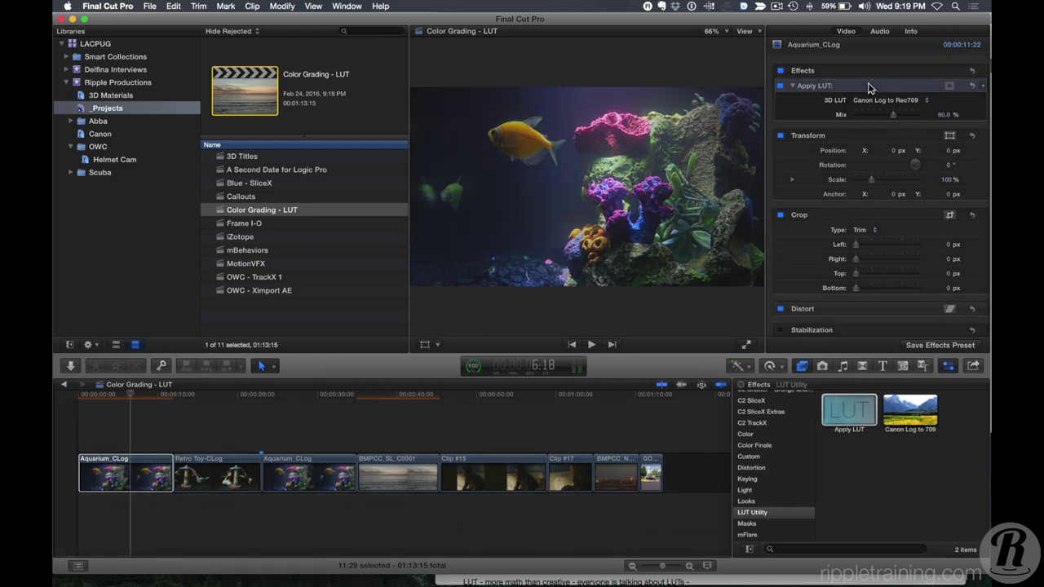
pyautogui.press('Delete')
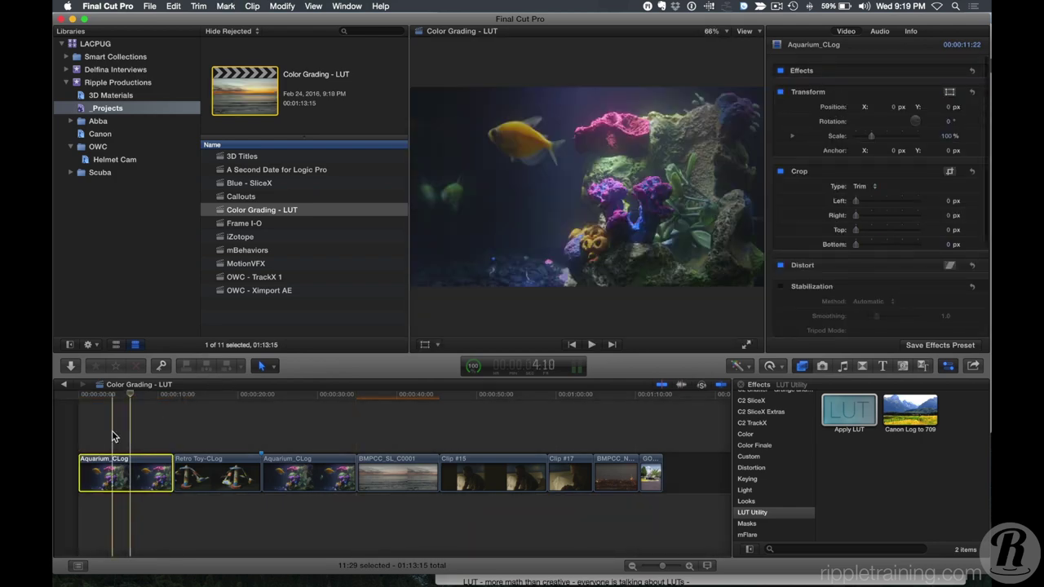
# - Try the Canon Log to 709 preset on the first Aquarium_CLog clip and the Retro Toy-CLog clip together
pyautogui.click(156, 432)
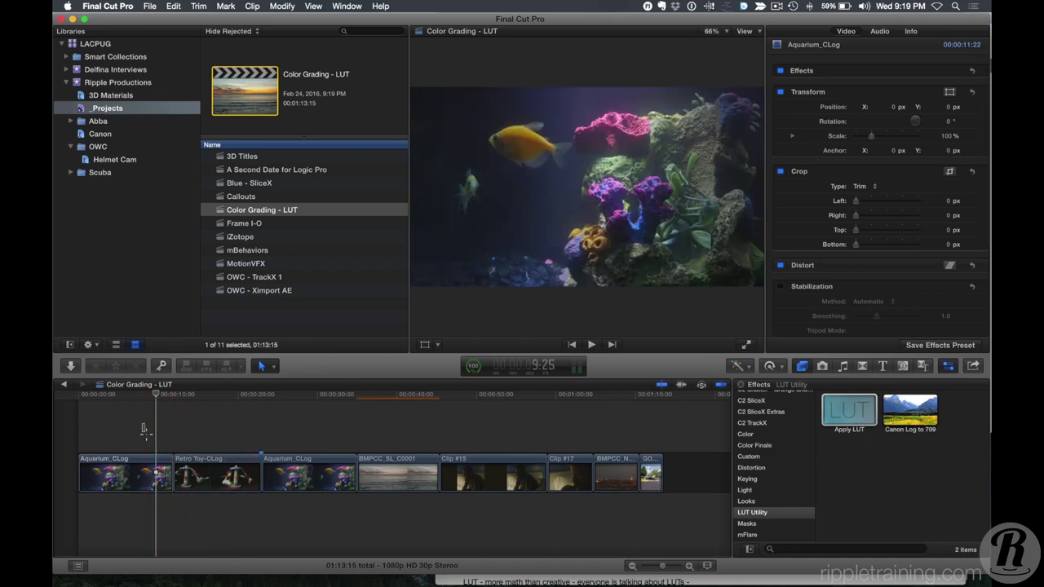
pyautogui.moveTo(141, 424); pyautogui.dragTo(199, 475)
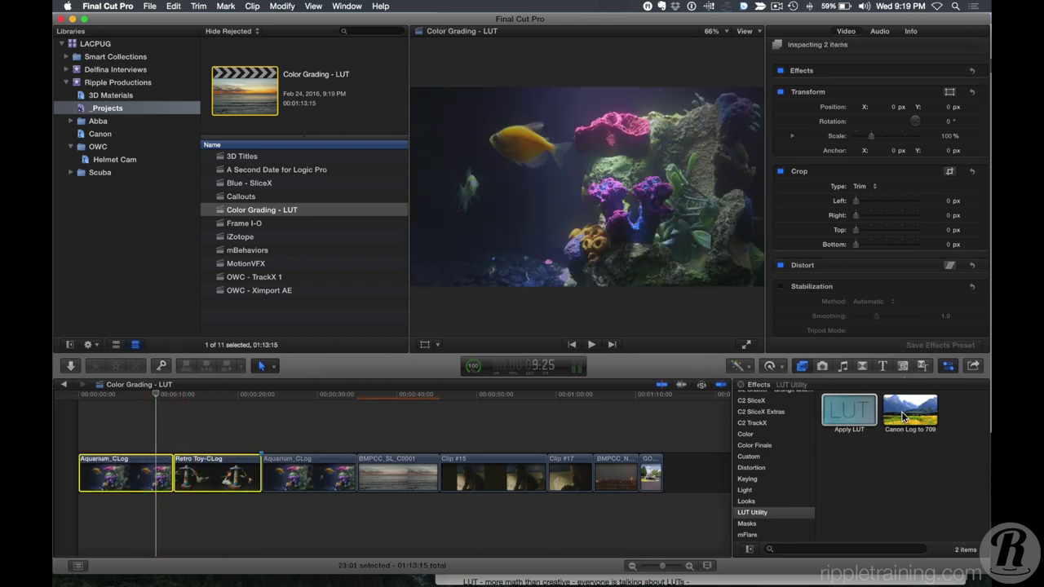
pyautogui.click(904, 420)
pyautogui.moveTo(904, 420); pyautogui.dragTo(157, 448)
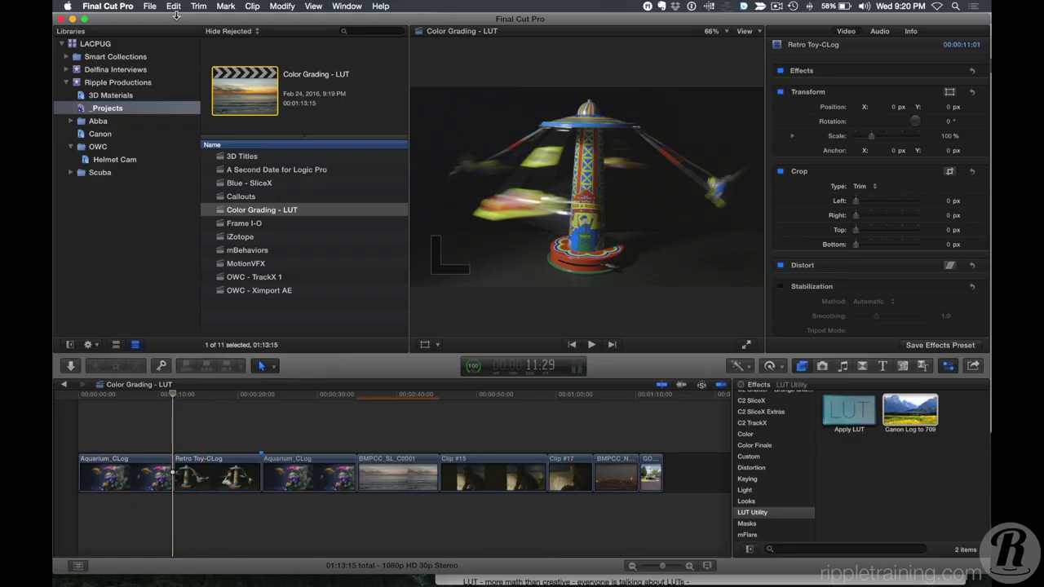
# - Check the current default video effect, park the playhead in the first Aquarium_CLog clip and make Canon Log to 709 the default
pyautogui.click(150, 5)
pyautogui.moveTo(168, 9)
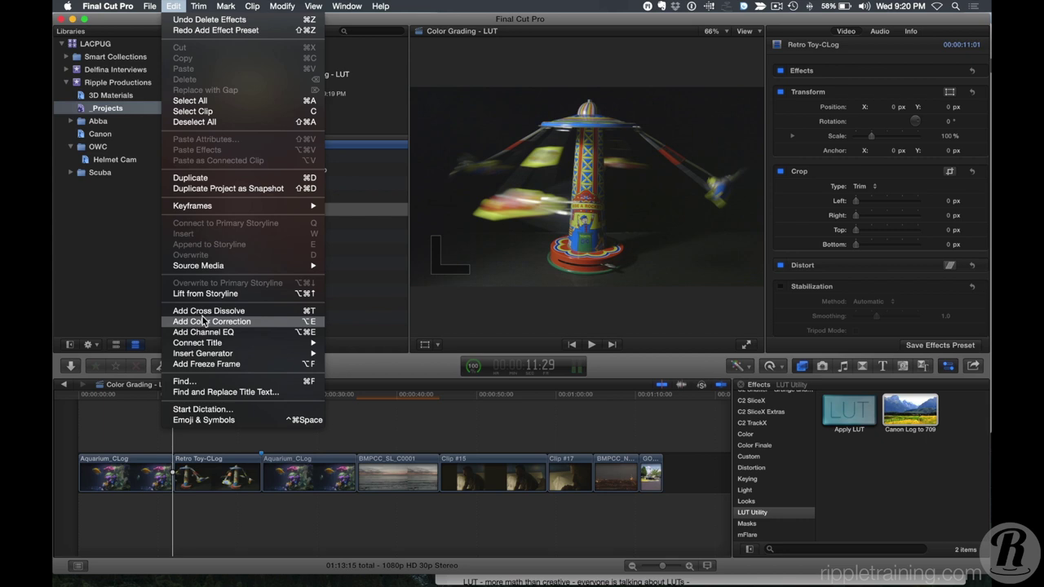
pyautogui.click(131, 320)
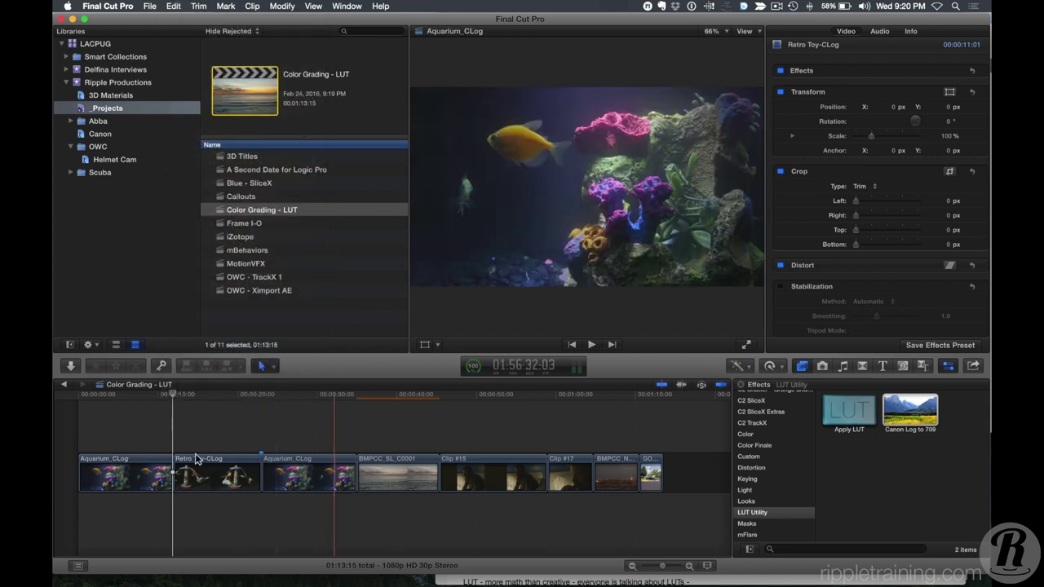
pyautogui.click(140, 424)
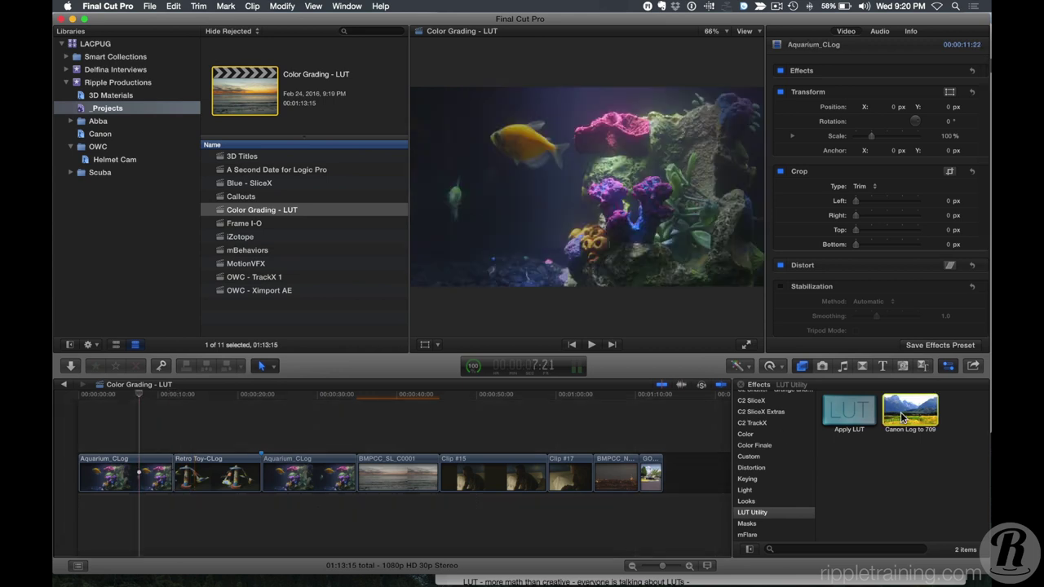
pyautogui.click(903, 418)
pyautogui.rightClick(902, 417)
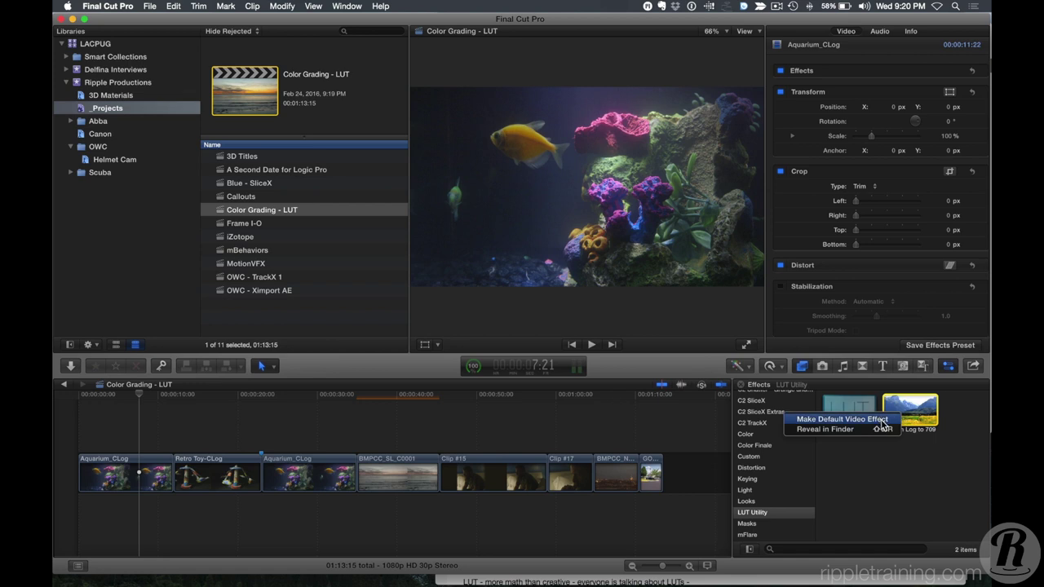
pyautogui.click(880, 419)
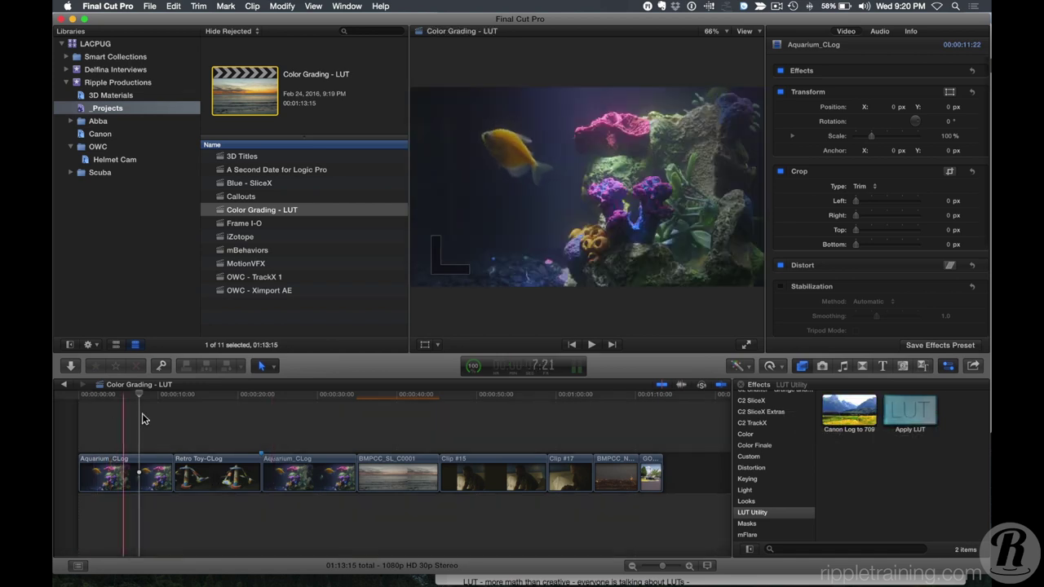
# - Add the default Canon Log to 709 effect to the first Aquarium_CLog clip and the Retro Toy-CLog clip together
pyautogui.moveTo(113, 420); pyautogui.dragTo(206, 488)
pyautogui.click(150, 6)
pyautogui.moveTo(174, 6)
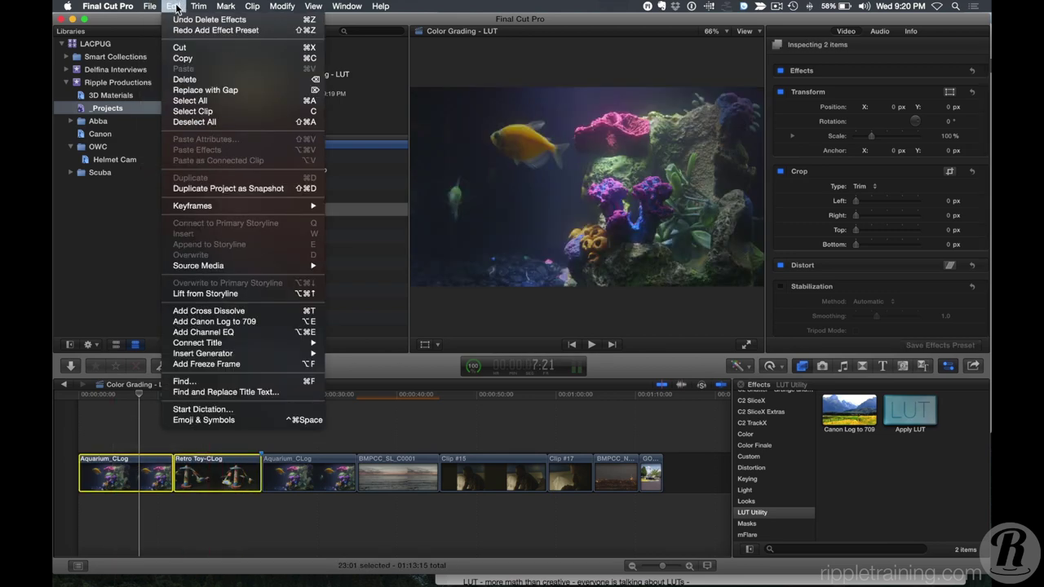
pyautogui.click(204, 321)
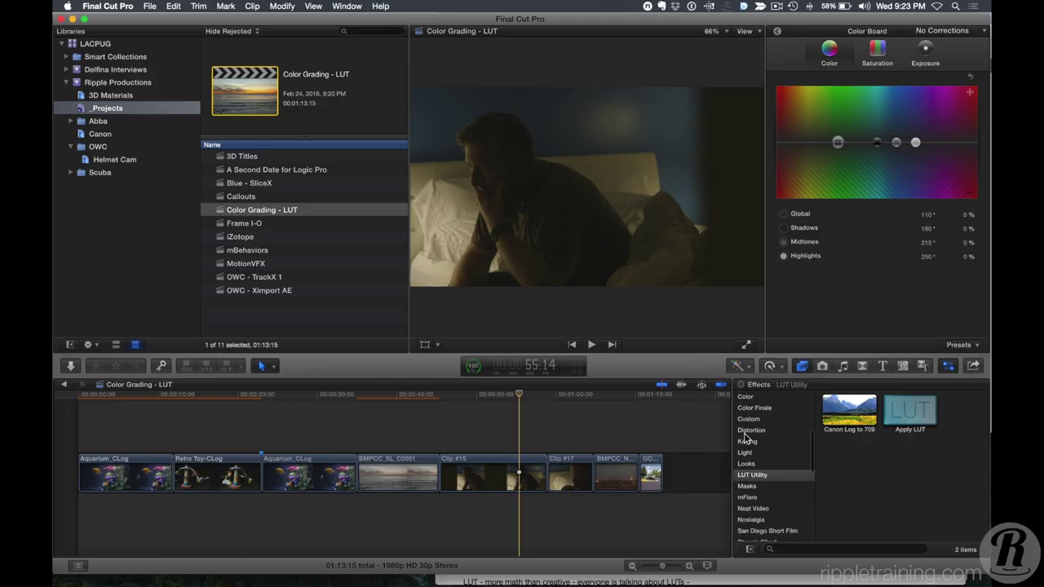
# - Apply the ColorFinale effect from the Color Finale category to Clip #15 and park the playhead within that clip
pyautogui.click(754, 408)
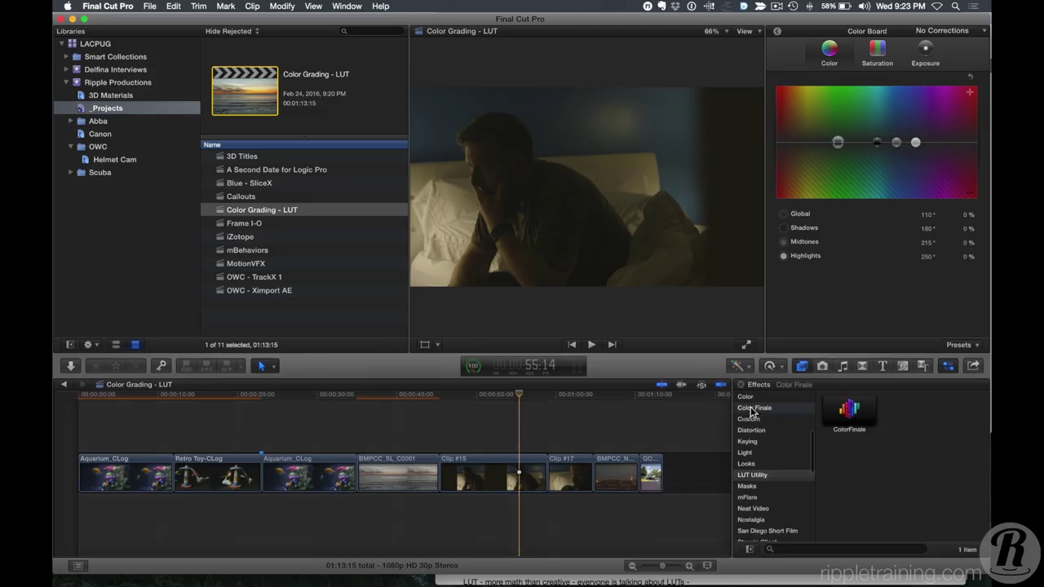
pyautogui.click(853, 412)
pyautogui.moveTo(853, 413); pyautogui.dragTo(496, 471)
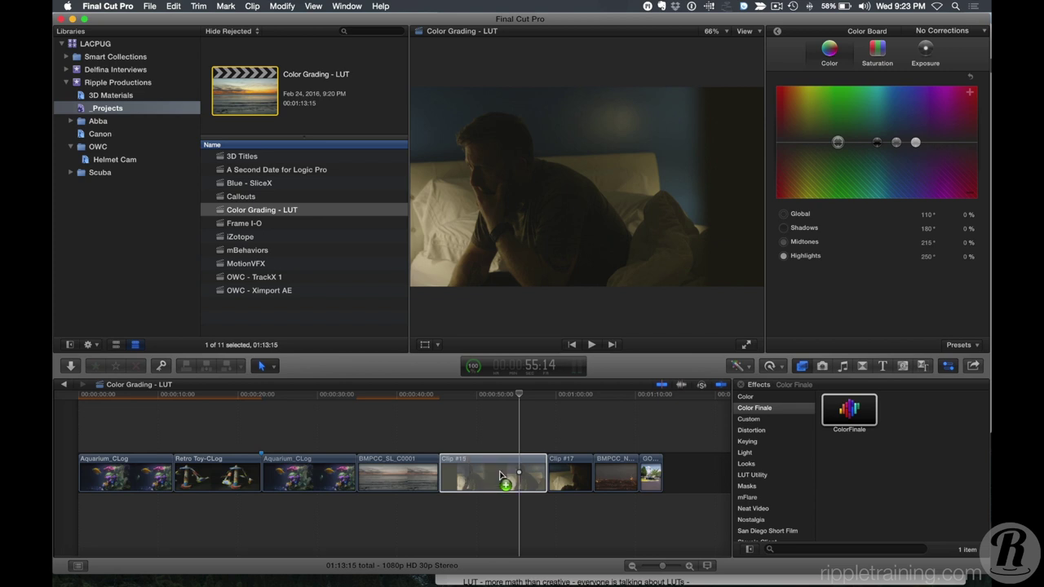
pyautogui.click(502, 424)
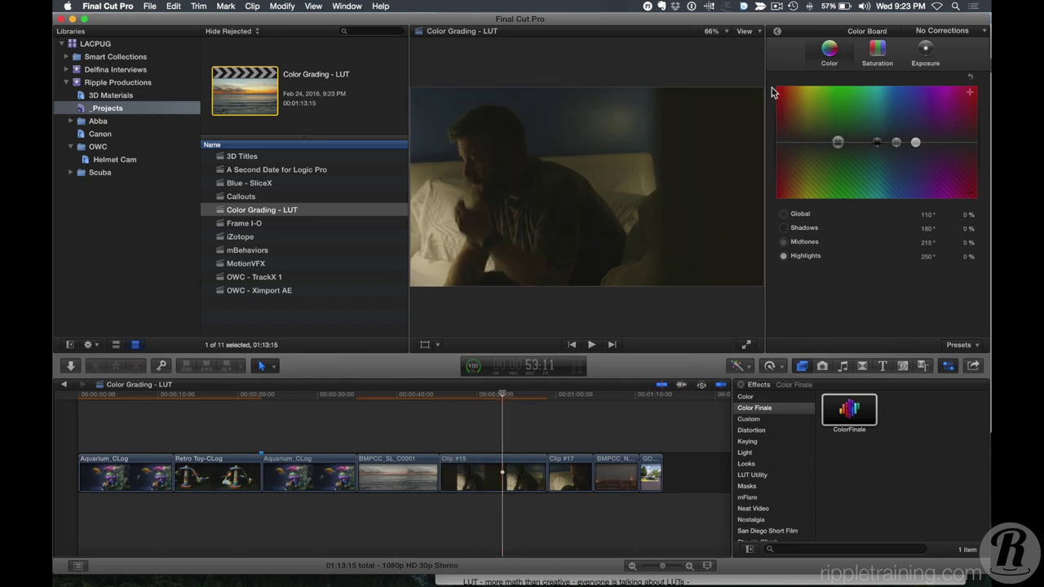
# - Leave the Color Board, open ColorFinale's controls panel for Clip #15 and move its window up just below the picture
pyautogui.click(777, 31)
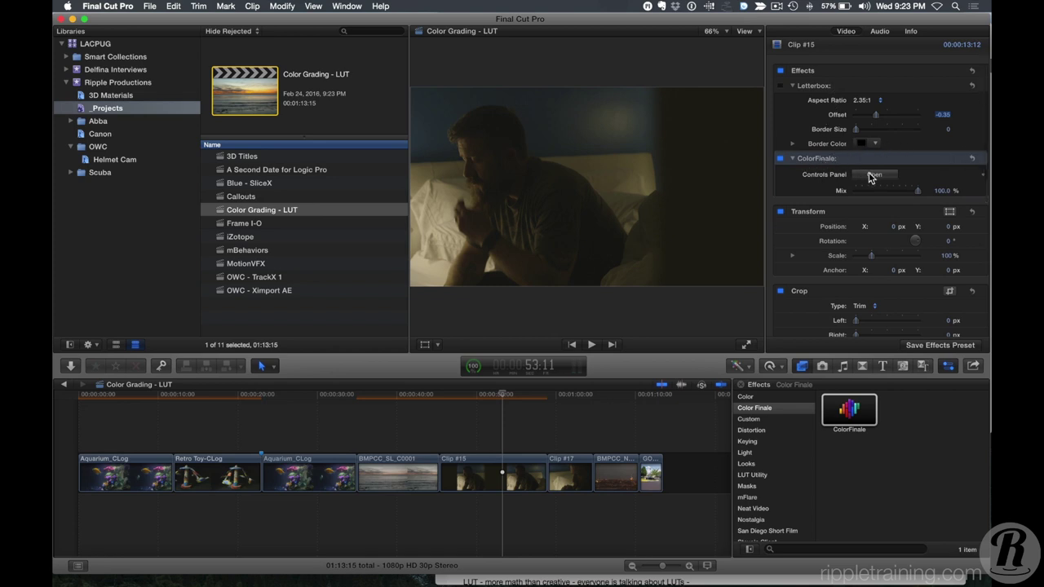
pyautogui.click(871, 175)
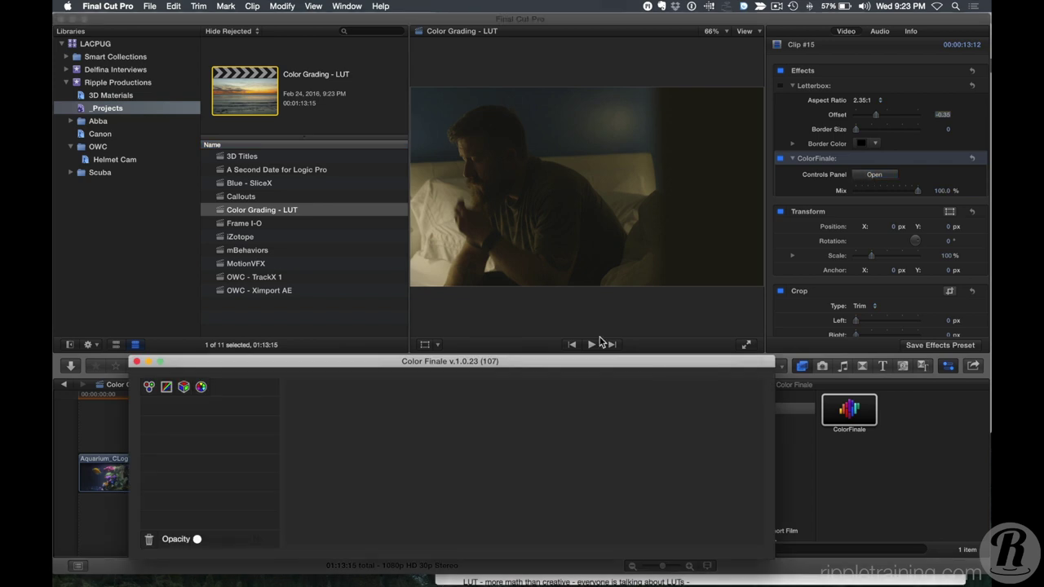
pyautogui.moveTo(574, 364); pyautogui.dragTo(615, 309)
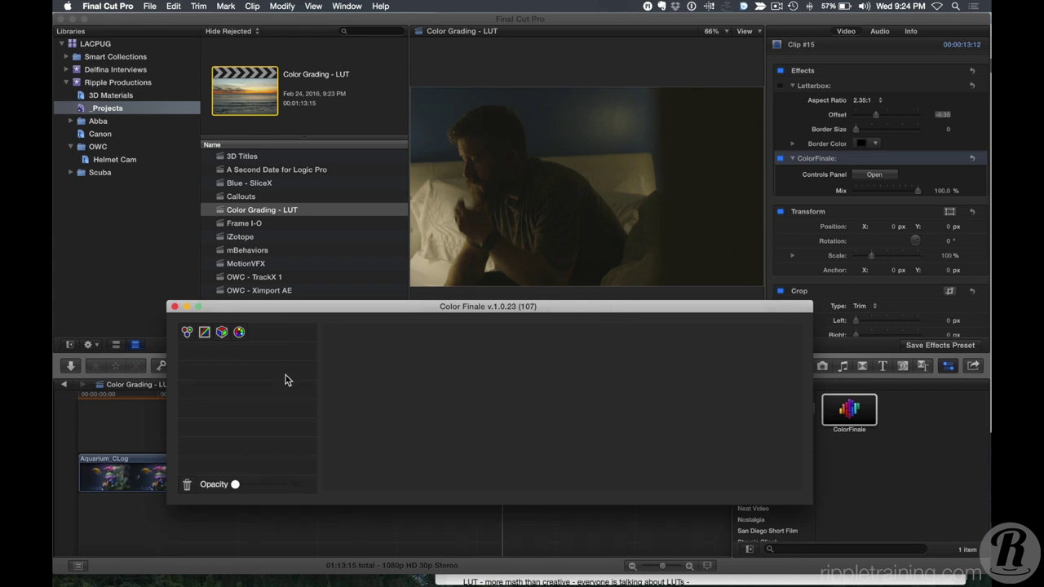
# - Add a Curves layer in Color Finale and shape the Master Curve into an S by lowering the shadows and raising the highlights
pyautogui.click(205, 334)
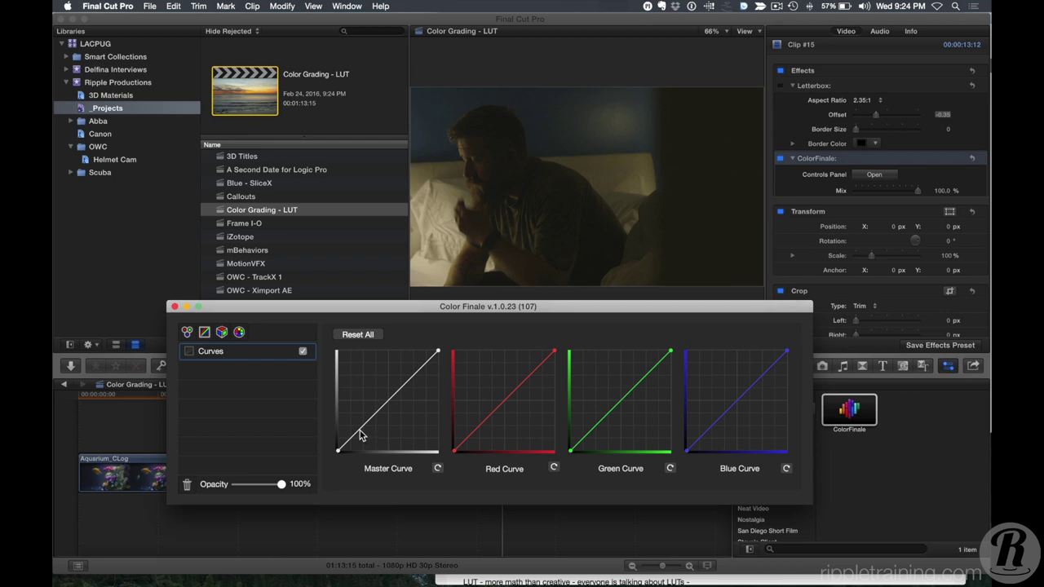
pyautogui.click(362, 436)
pyautogui.moveTo(362, 436); pyautogui.dragTo(363, 437)
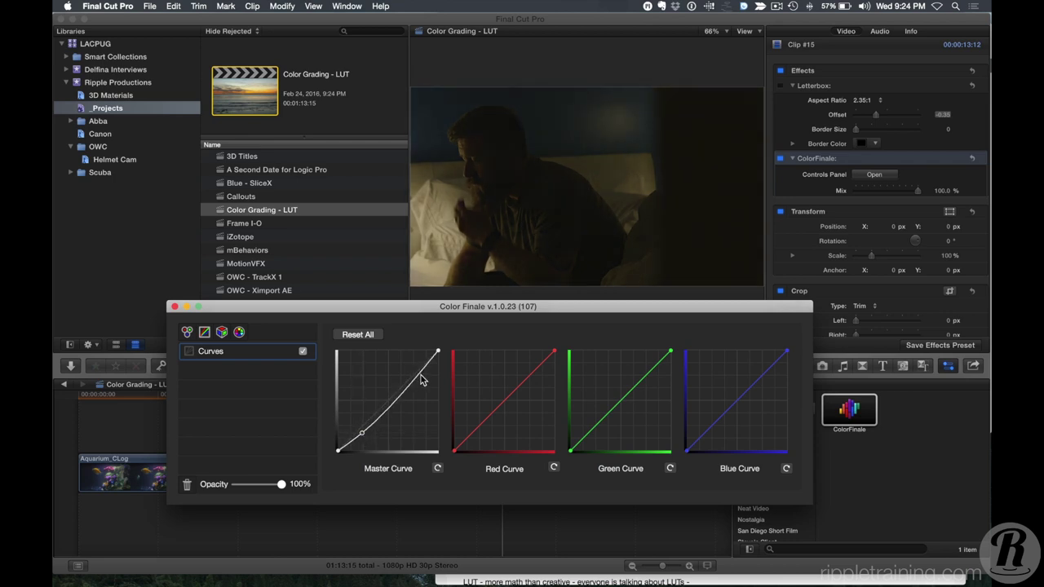
pyautogui.moveTo(421, 378); pyautogui.dragTo(412, 366)
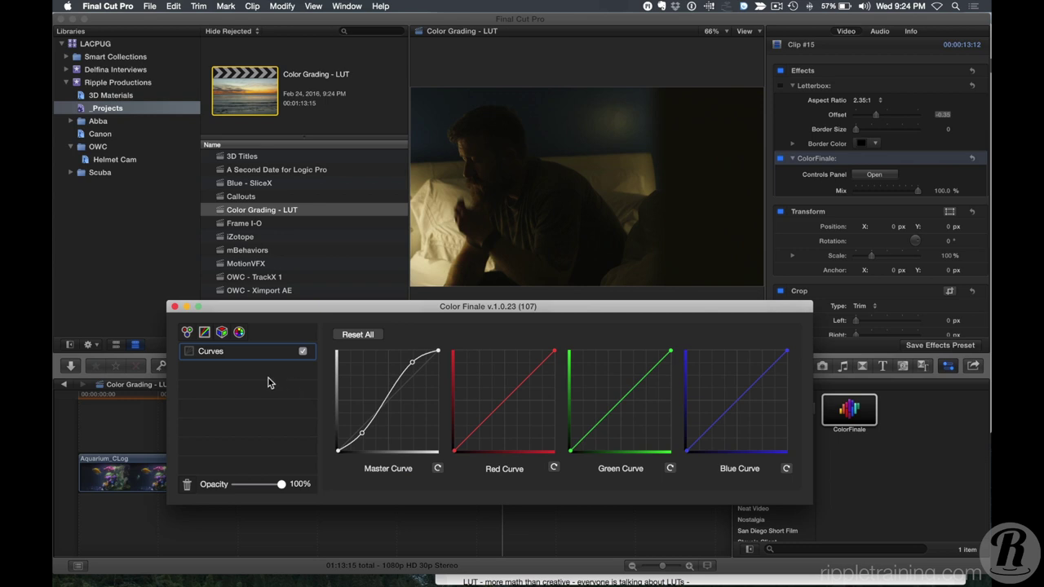
# - Add a Color Wheels layer above Curves in Color Finale and move the controls window lower to uncover the picture
pyautogui.click(187, 333)
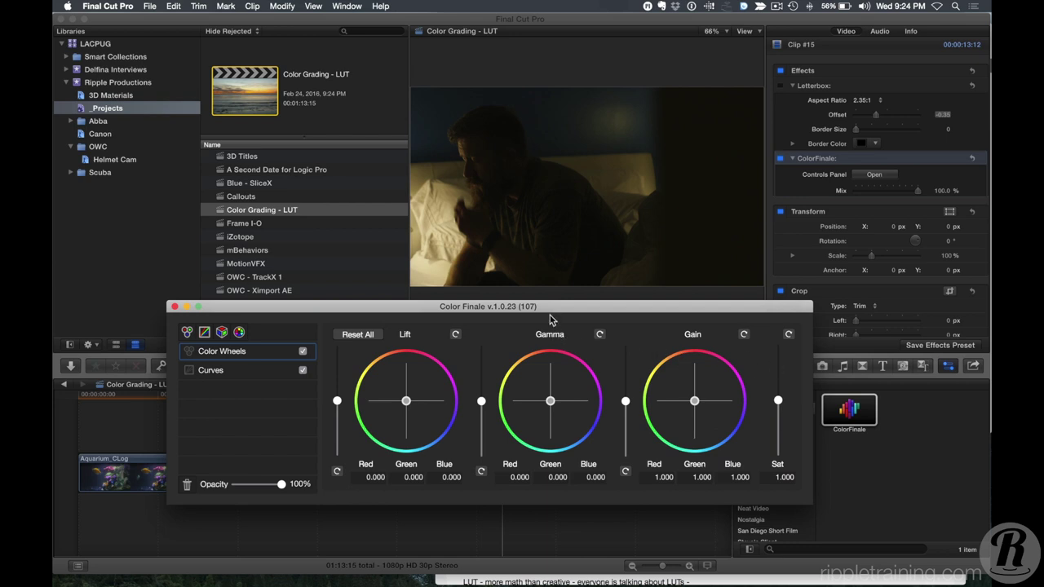
pyautogui.moveTo(545, 309); pyautogui.dragTo(537, 334)
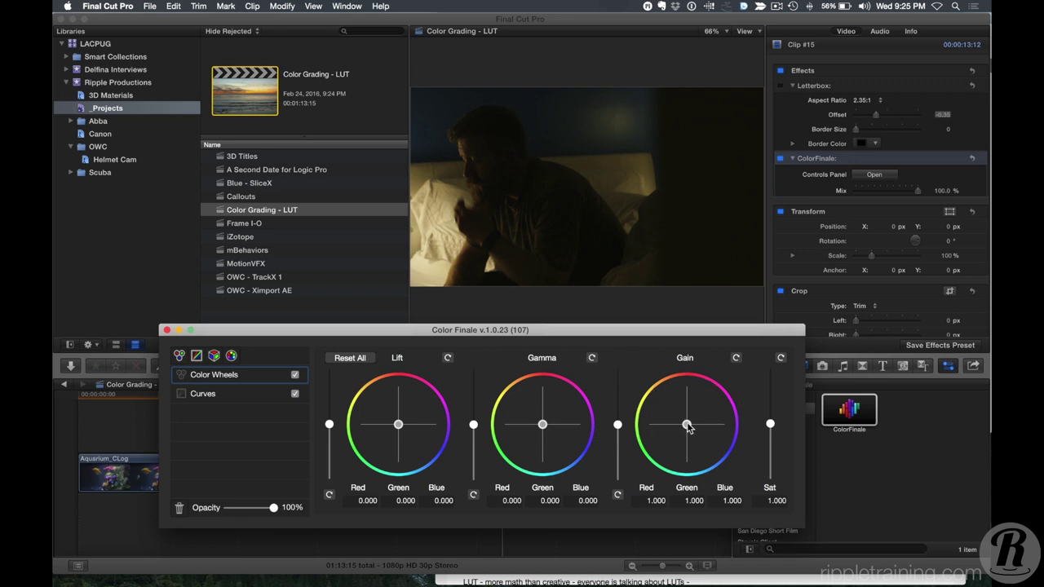
# - Shift the Gain wheel toward blue (Red 0.802, Green 0.901, Blue 1.297) and raise Sat to 1.072 in the Color Wheels layer
pyautogui.moveTo(688, 426); pyautogui.dragTo(692, 430)
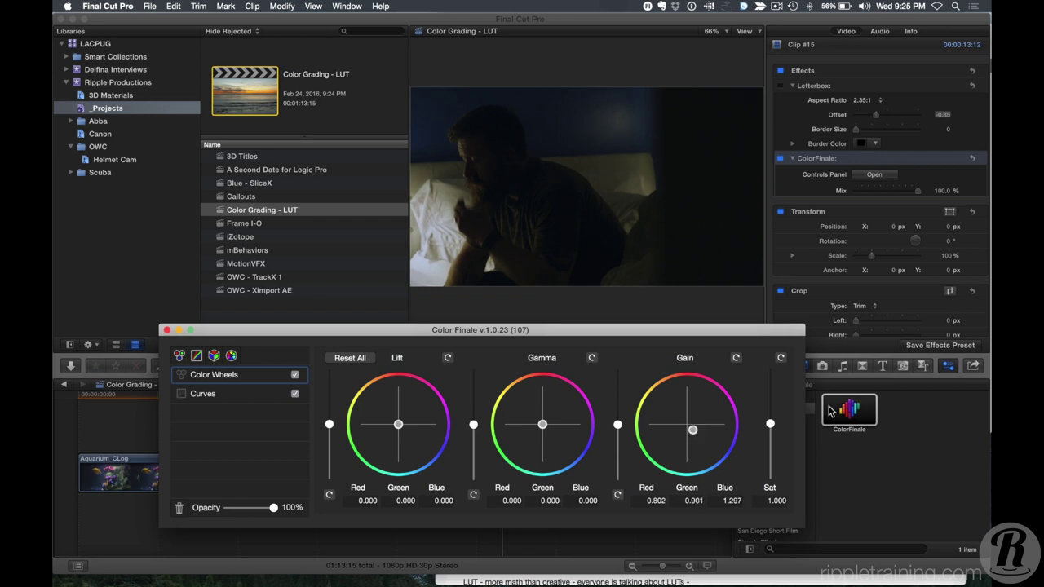
pyautogui.moveTo(770, 425); pyautogui.dragTo(772, 424)
# - Switch the Curves layer and the Color Wheels layer off and on repeatedly to compare each one's effect on the picture
pyautogui.click(259, 416)
pyautogui.click(258, 416)
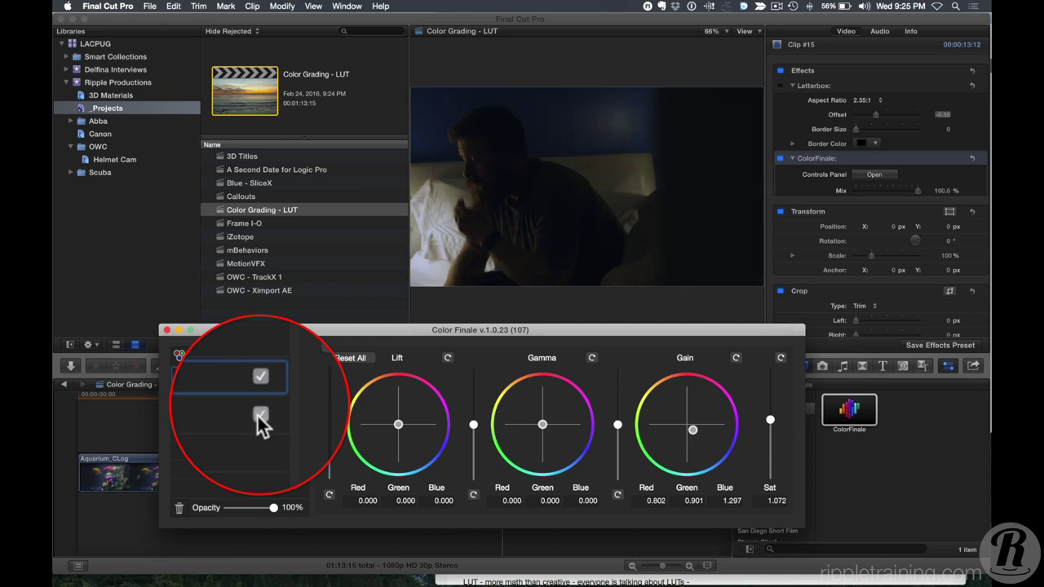
pyautogui.click(258, 416)
pyautogui.click(258, 416)
pyautogui.click(259, 416)
pyautogui.click(258, 418)
pyautogui.click(259, 418)
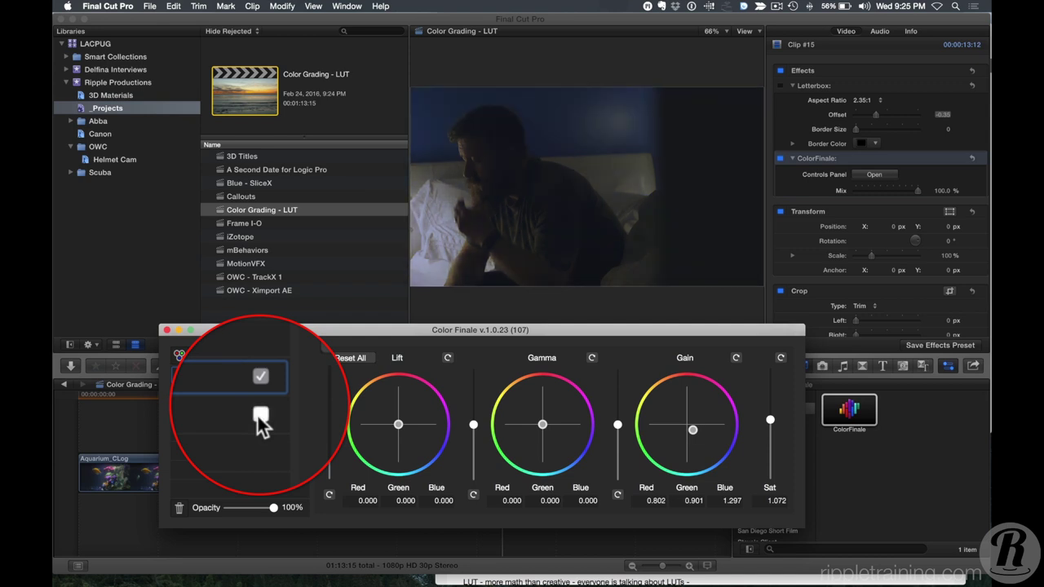
pyautogui.click(259, 417)
pyautogui.click(294, 377)
pyautogui.click(294, 377)
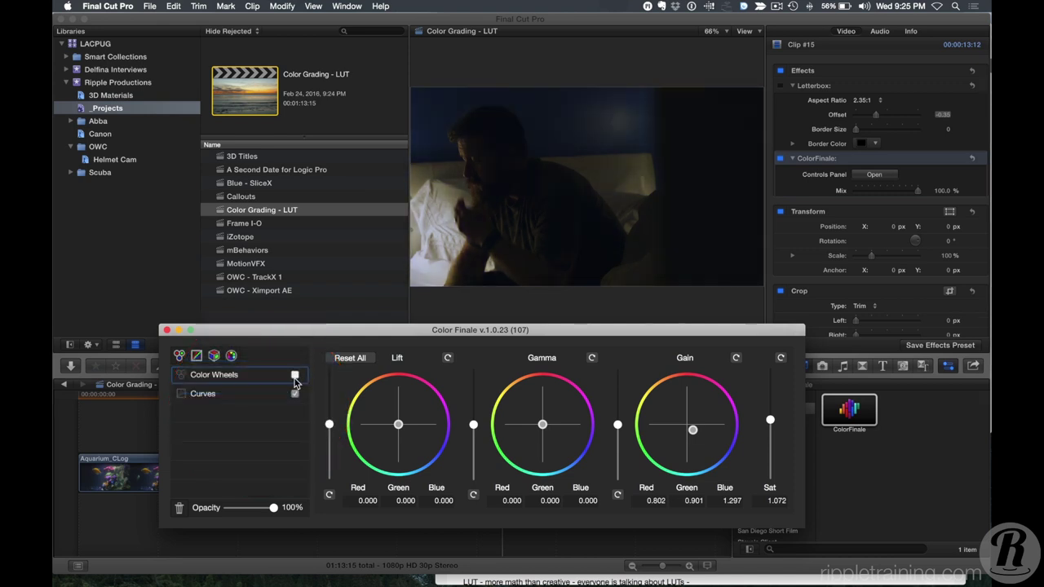
pyautogui.click(295, 377)
pyautogui.click(295, 377)
pyautogui.click(294, 377)
pyautogui.click(295, 377)
pyautogui.click(295, 377)
pyautogui.click(295, 377)
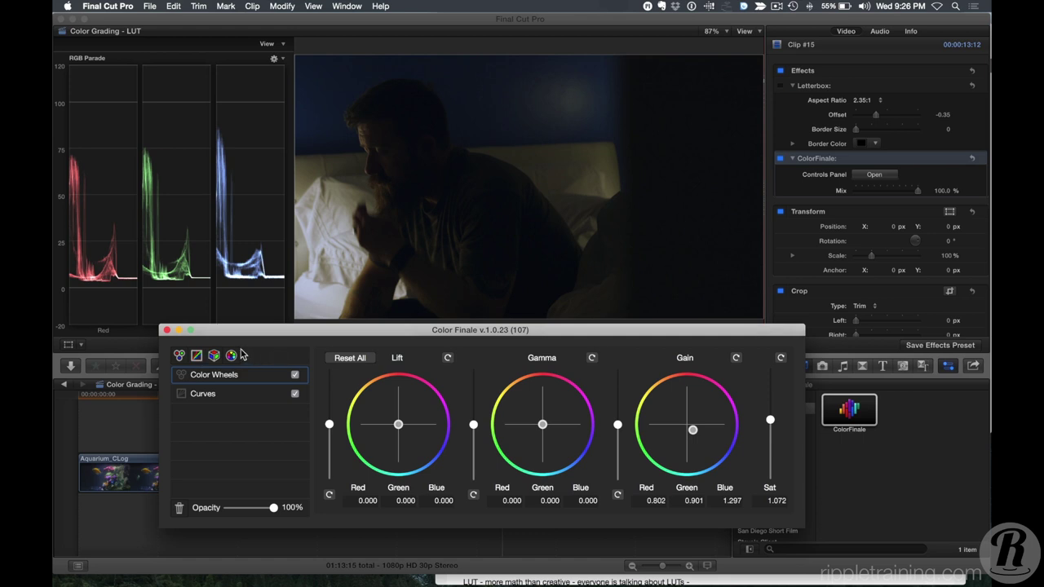
# - Close the Color Finale window and save Clip #15's Letterbox and ColorFinale effects as a preset named Hollywood Sorrow in the LUT Utility category
pyautogui.click(167, 330)
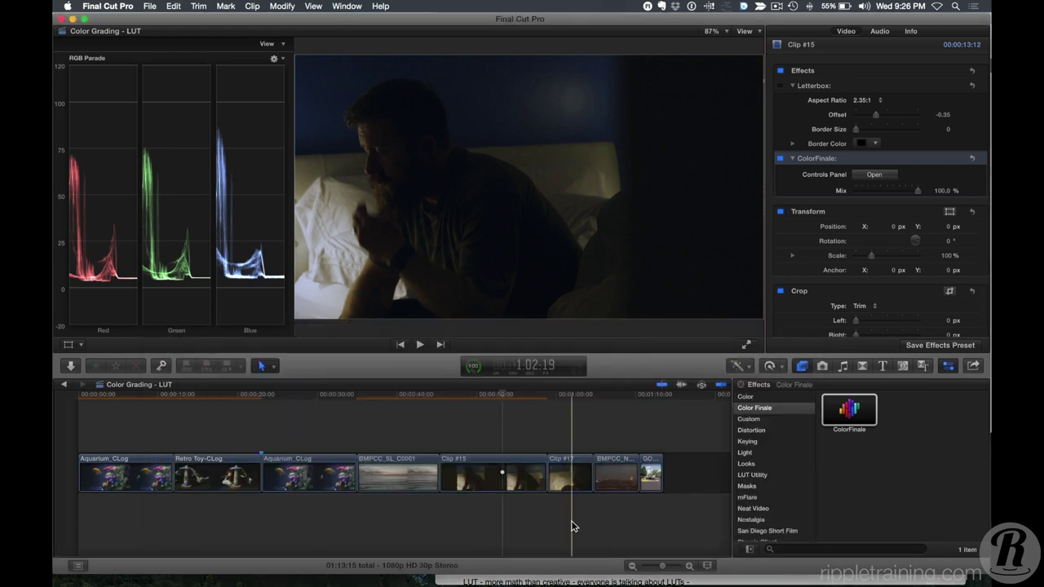
pyautogui.click(506, 469)
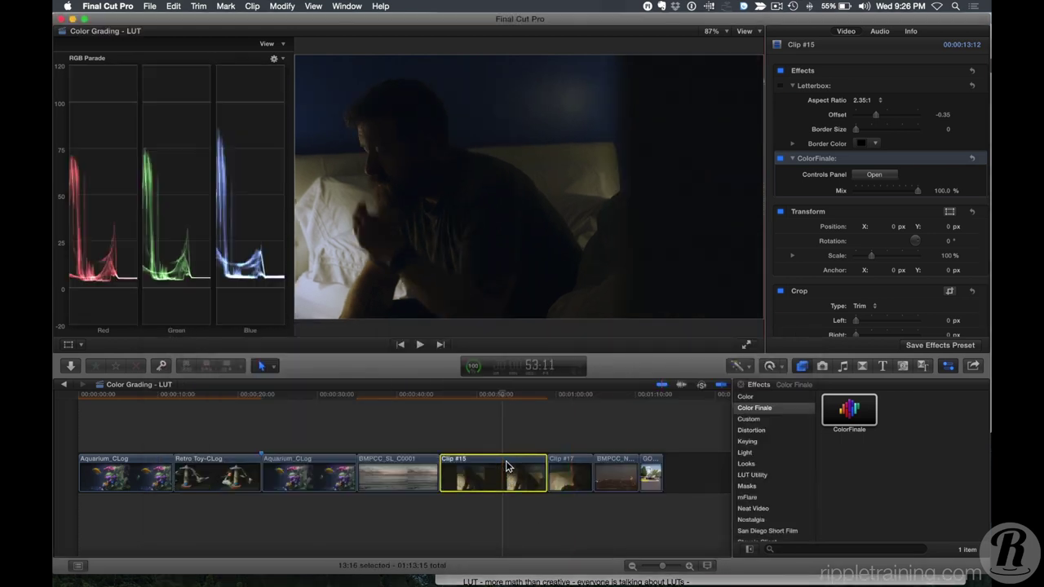
pyautogui.click(919, 163)
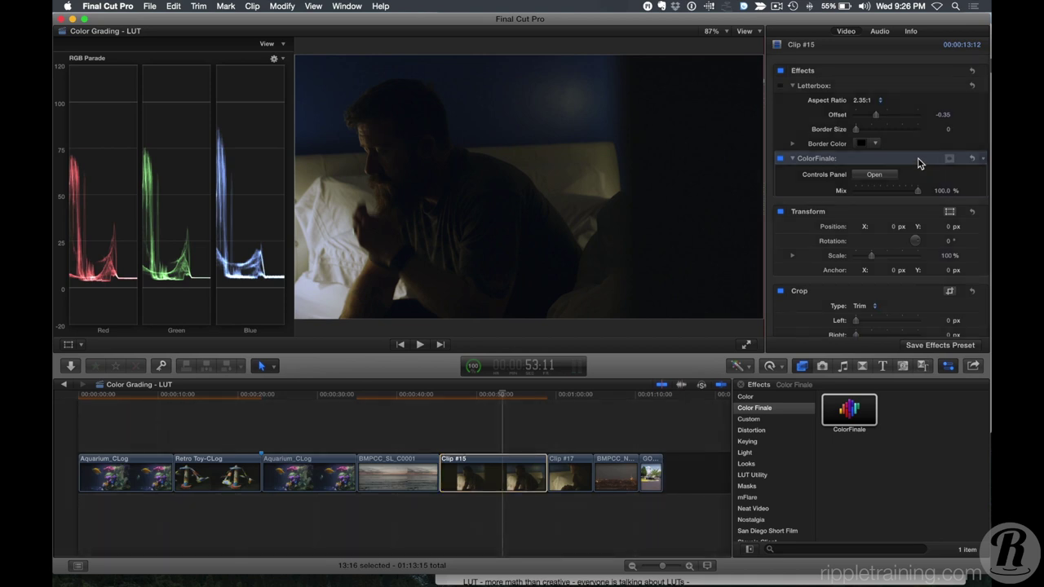
pyautogui.click(940, 345)
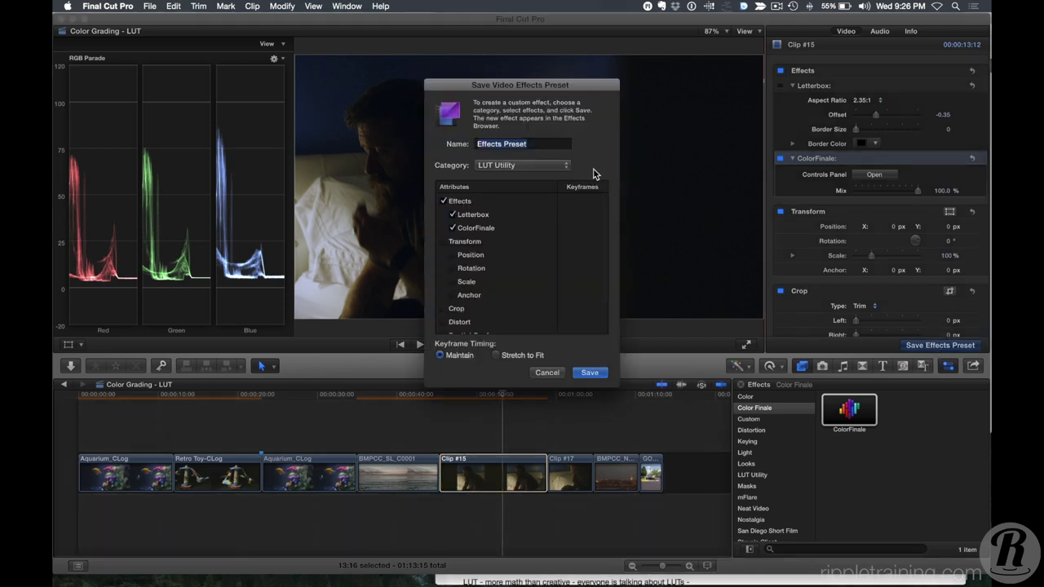
pyautogui.write('Hollywood Sorrow')
pyautogui.press('Return')
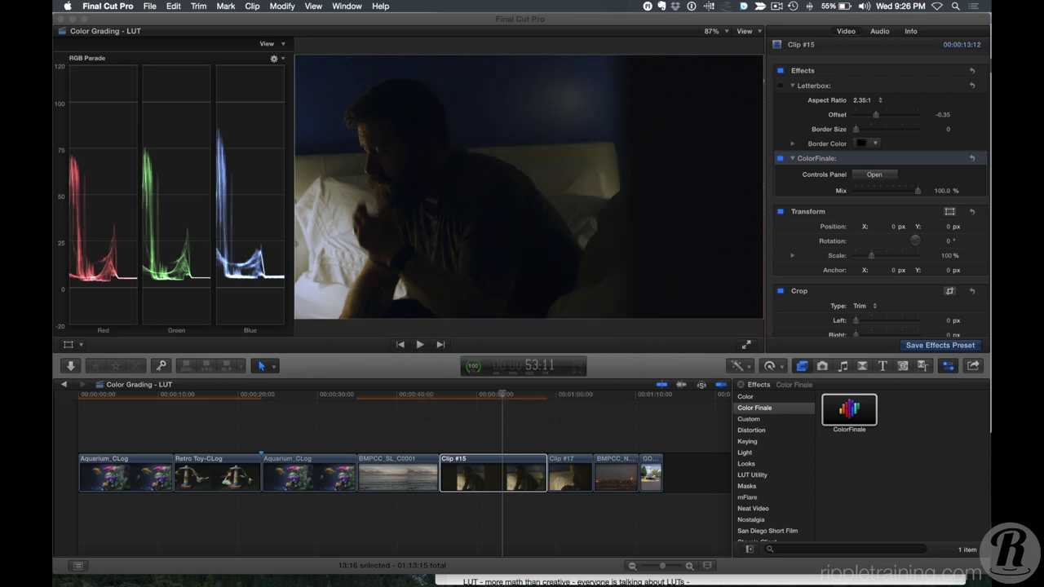
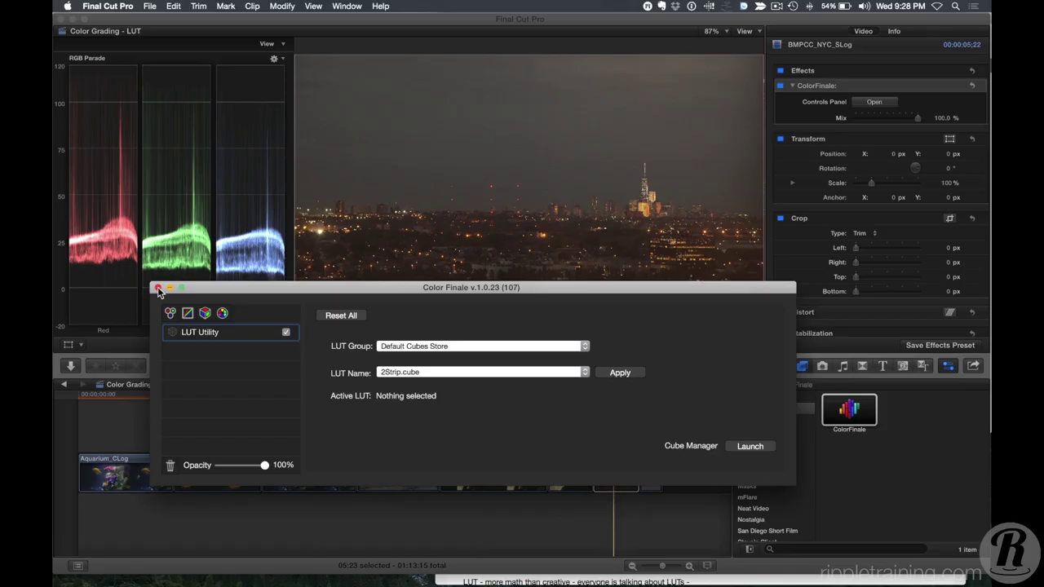
# - Reopen ColorFinale's controls for BMPCC_NYC_SLog and apply Sony A7s Night shot.cube from the custom LUT group in its LUT Utility layer
pyautogui.click(158, 289)
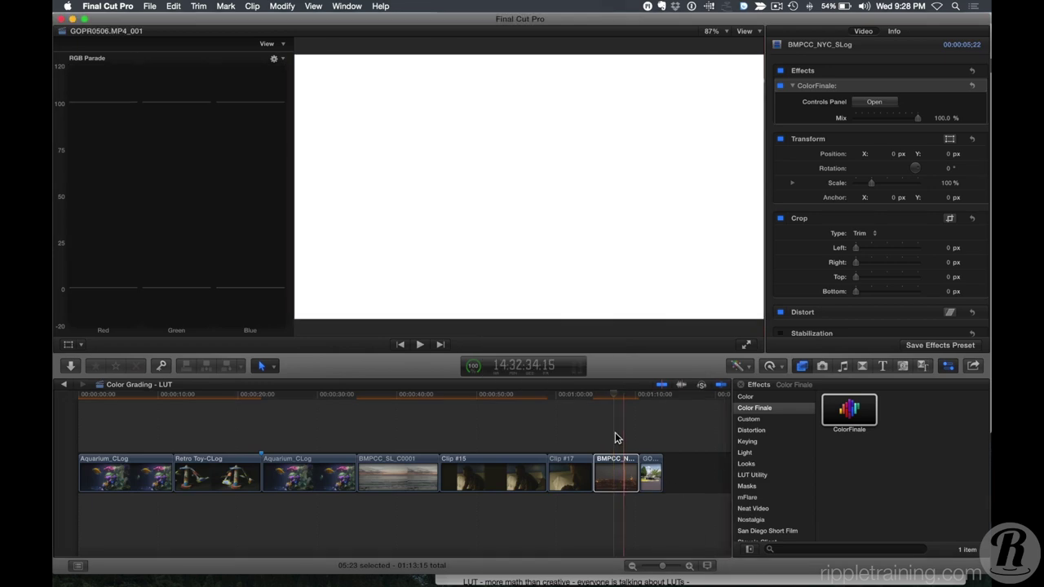
pyautogui.click(612, 461)
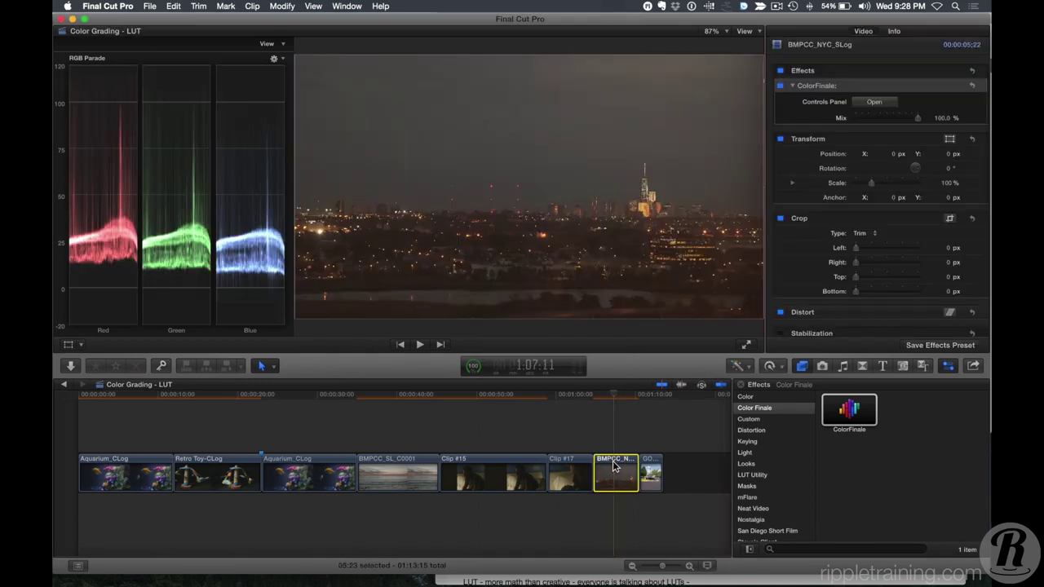
pyautogui.click(872, 104)
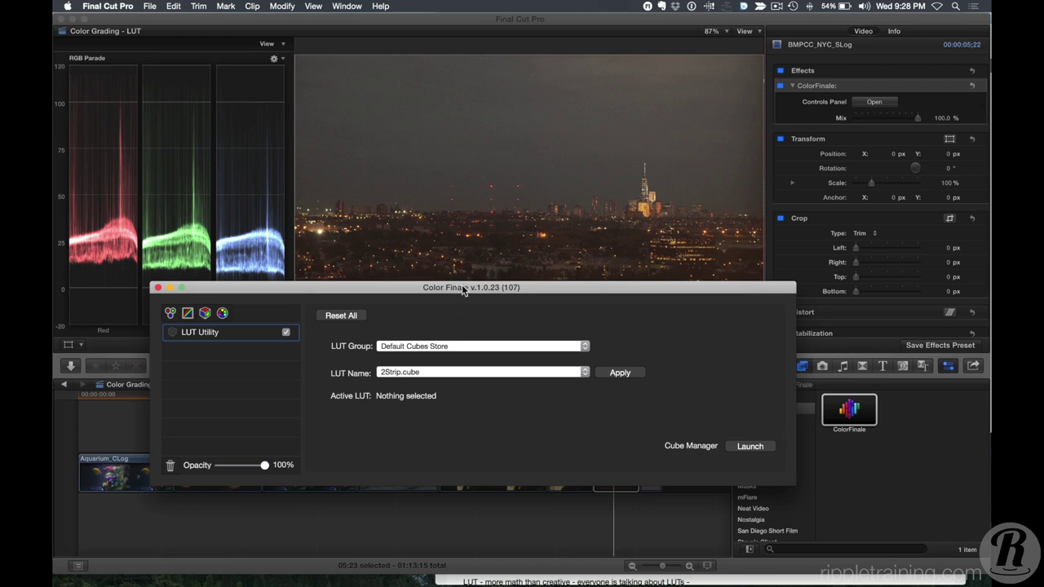
pyautogui.moveTo(463, 290); pyautogui.dragTo(461, 282)
pyautogui.click(452, 341)
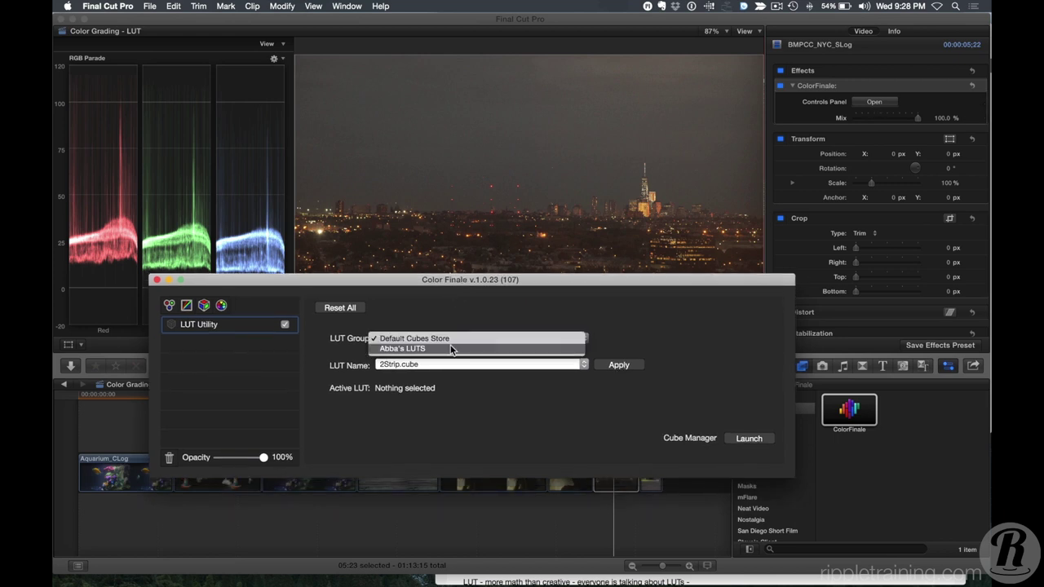
pyautogui.click(452, 349)
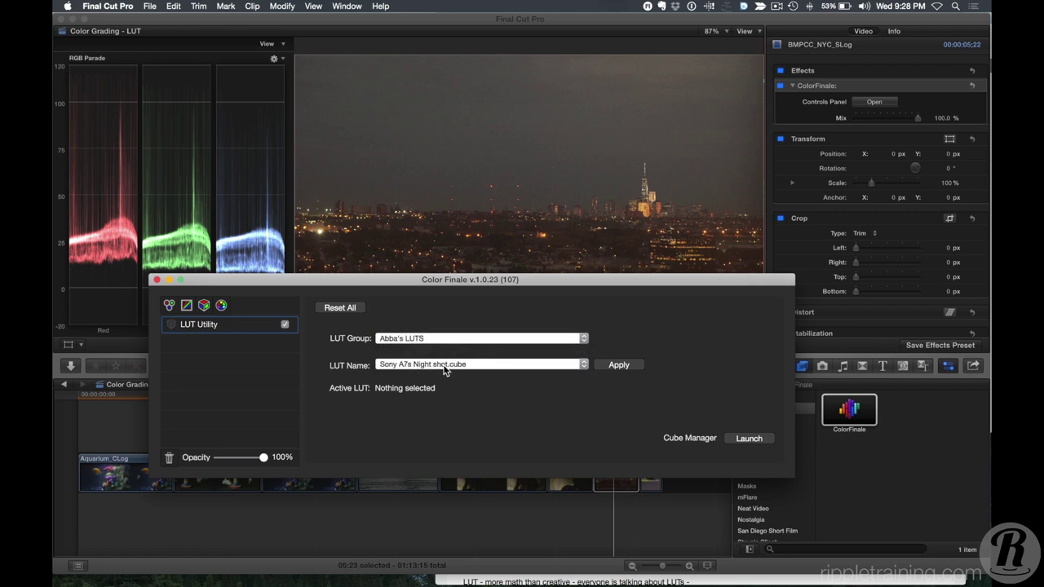
pyautogui.click(614, 367)
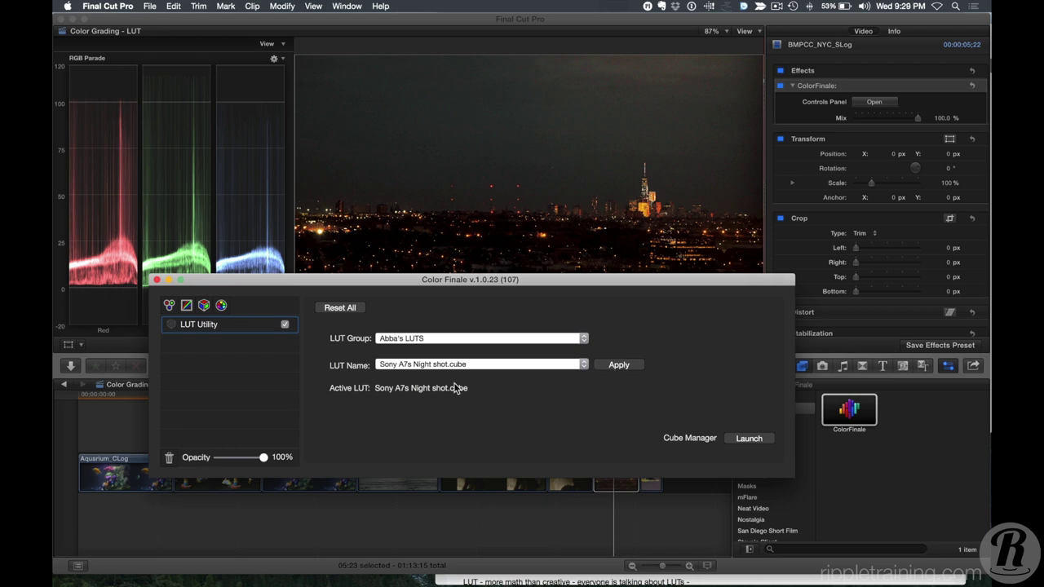
# - Close the Color Finale window and park the playhead at 1:12:13 within the GOPR0506.MP4_001 clip of the red car
pyautogui.click(156, 279)
pyautogui.click(655, 396)
pyautogui.press('super+equal')
pyautogui.press('super+equal')
pyautogui.press('super+equal')
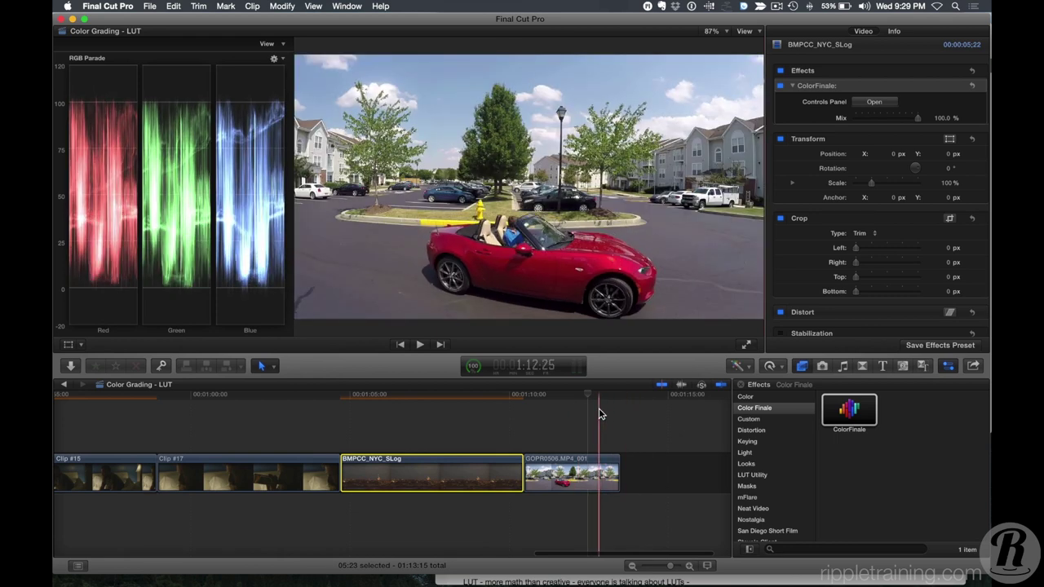
pyautogui.click(566, 395)
pyautogui.moveTo(565, 395); pyautogui.dragTo(586, 409)
pyautogui.click(592, 429)
pyautogui.click(584, 395)
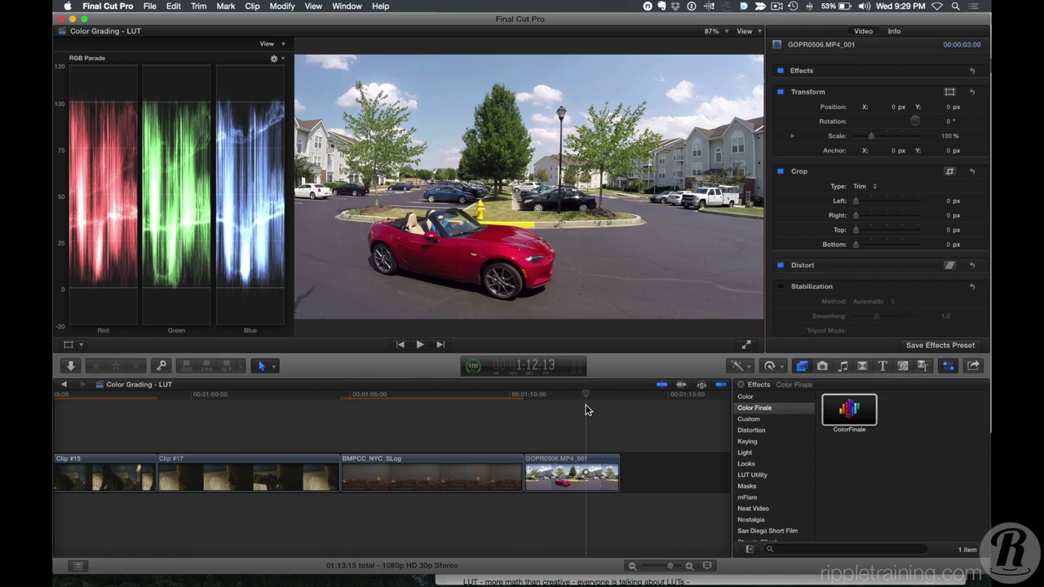
# - Apply the ColorFinale effect to GOPR0506.MP4_001, open its controls panel and move that window lower to uncover the picture
pyautogui.click(584, 461)
pyautogui.moveTo(849, 418); pyautogui.dragTo(604, 486)
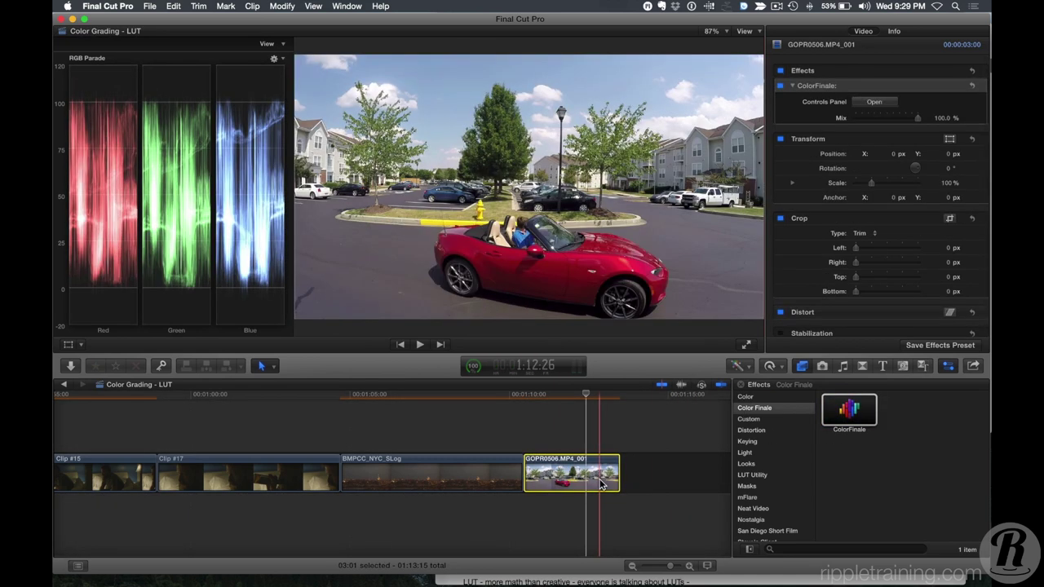
pyautogui.click(876, 102)
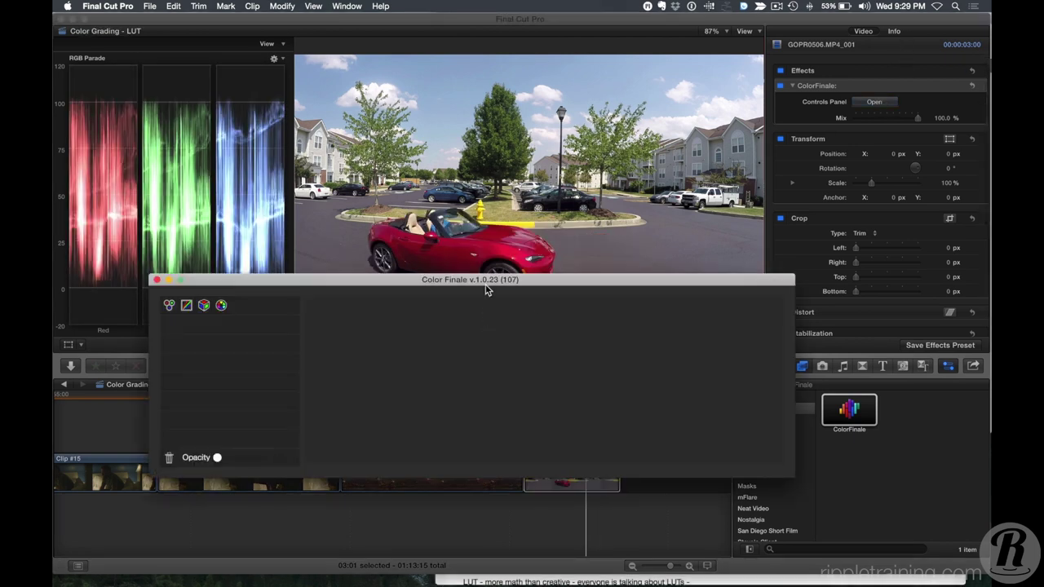
pyautogui.moveTo(481, 280); pyautogui.dragTo(481, 339)
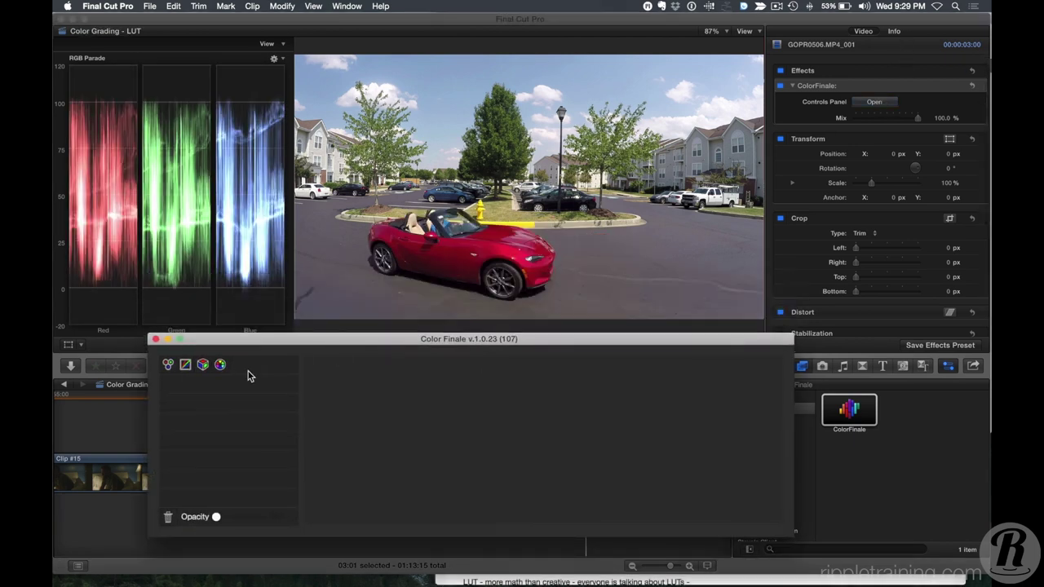
# - Add a 6 Vectors layer, shift the red vector's Hue toward magenta and slightly lower its Luminosity, then close the controls and play the result
pyautogui.click(220, 366)
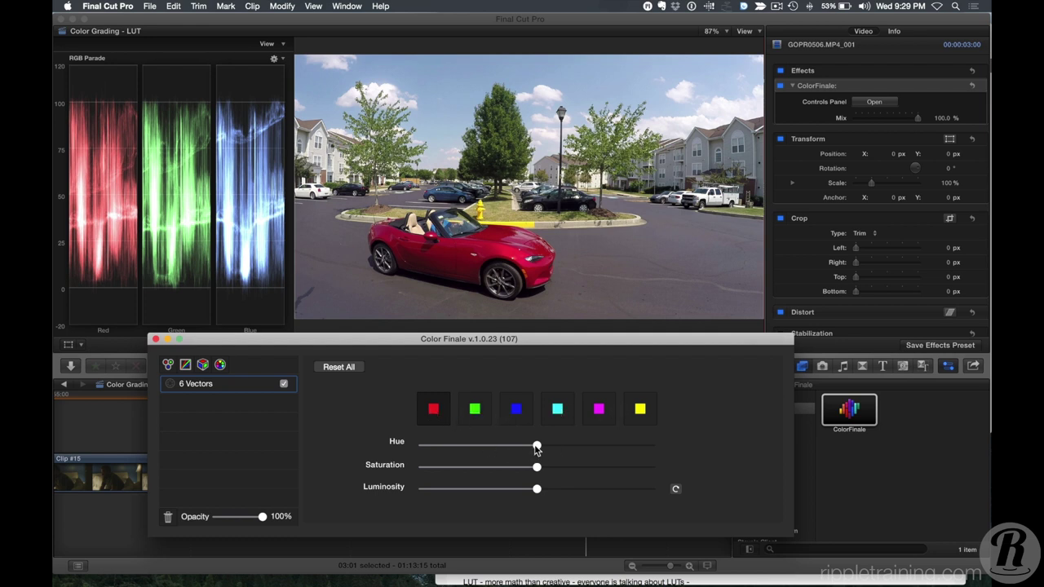
pyautogui.moveTo(528, 448); pyautogui.dragTo(587, 457)
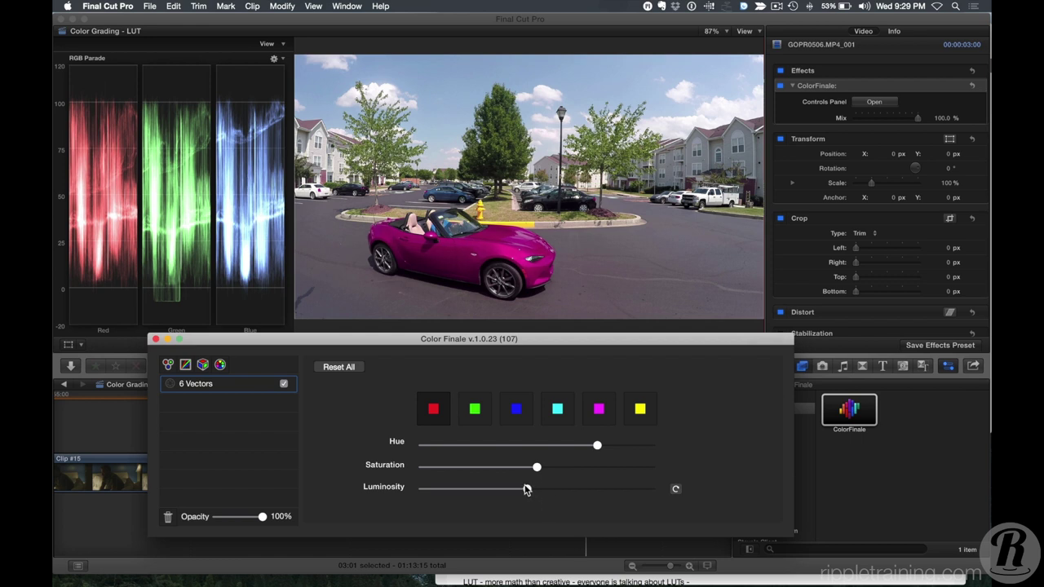
pyautogui.click(156, 340)
pyautogui.press('space')
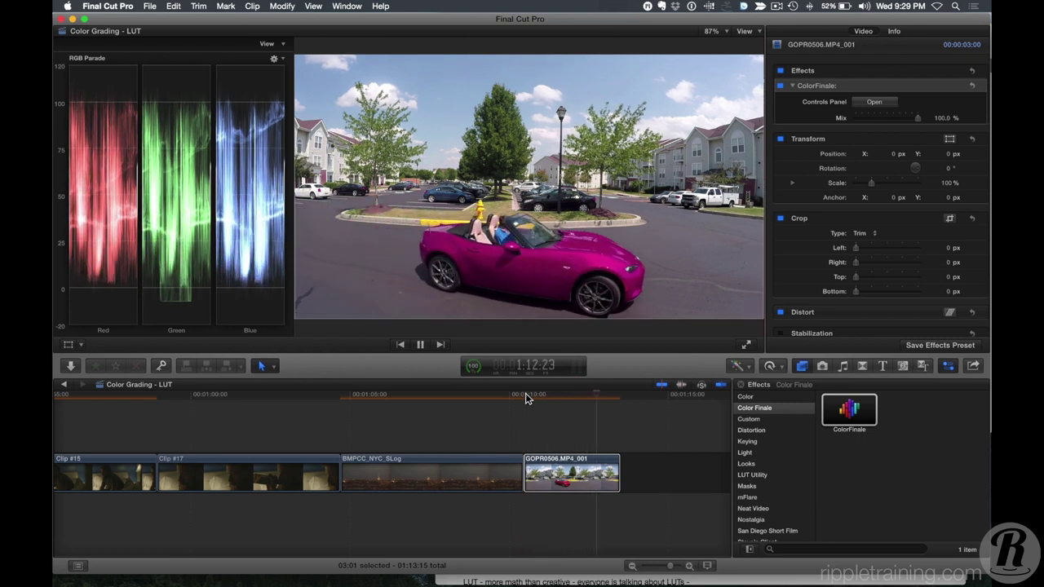
pyautogui.press('space')
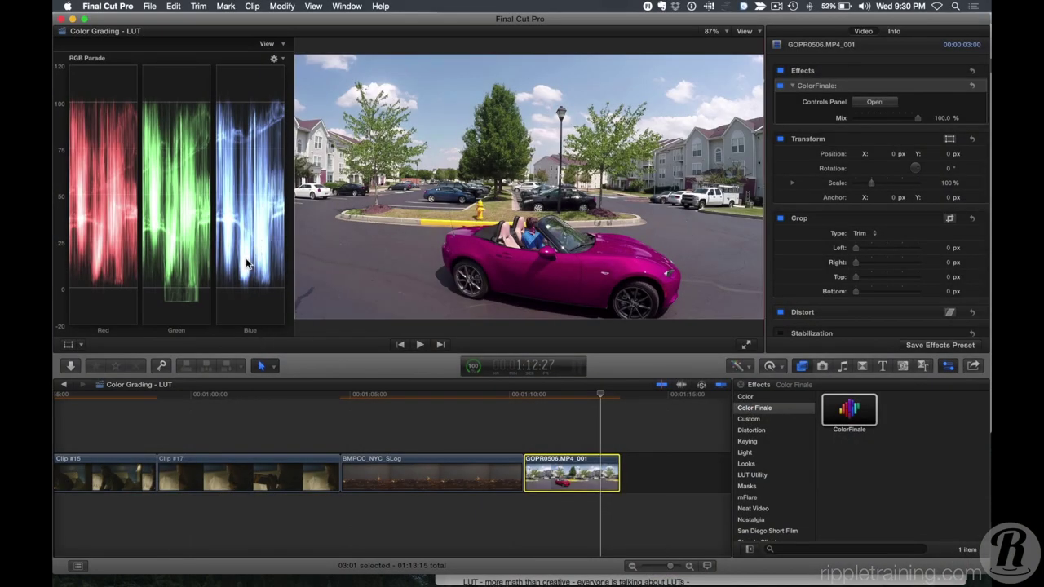
# - Park the playhead at 25:21 in the second Aquarium_CLog clip, and hide the video scopes and the browser to enlarge the picture
pyautogui.press('ctrl+super+1')
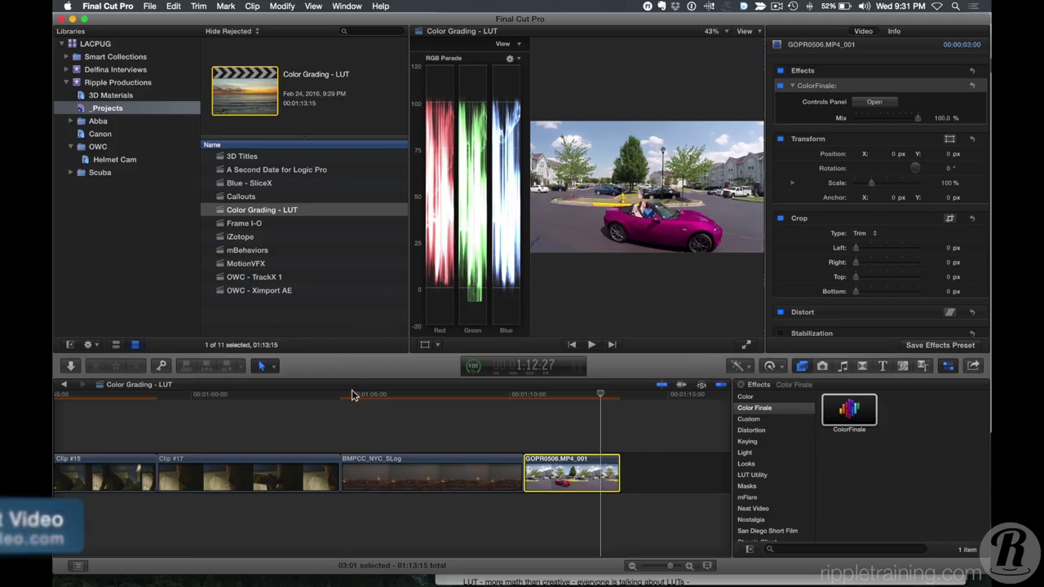
pyautogui.hscroll(-5, 317, 444)
pyautogui.hscroll(-10, 258, 440)
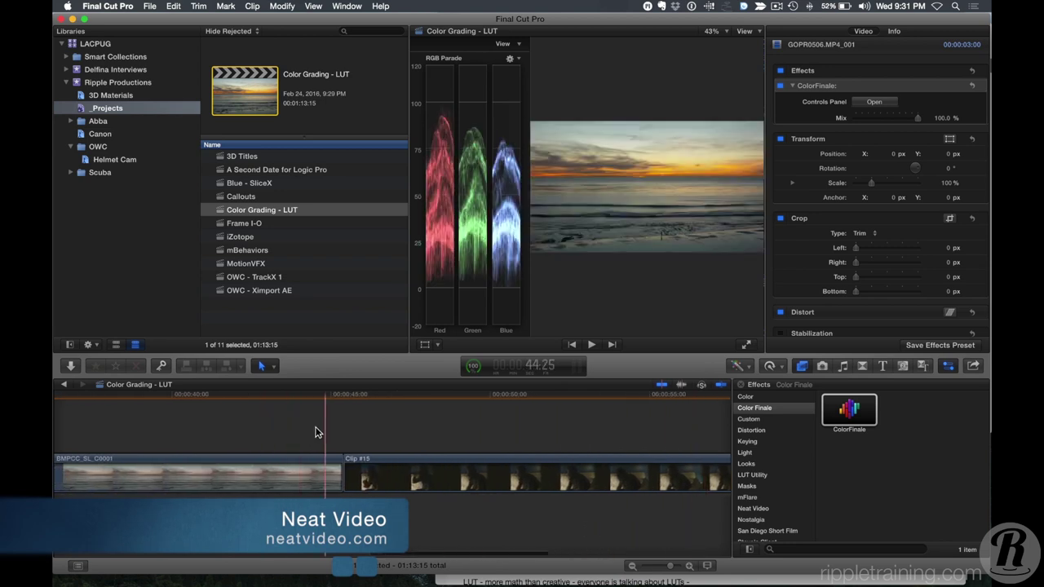
pyautogui.hotkey('shift', 'z')
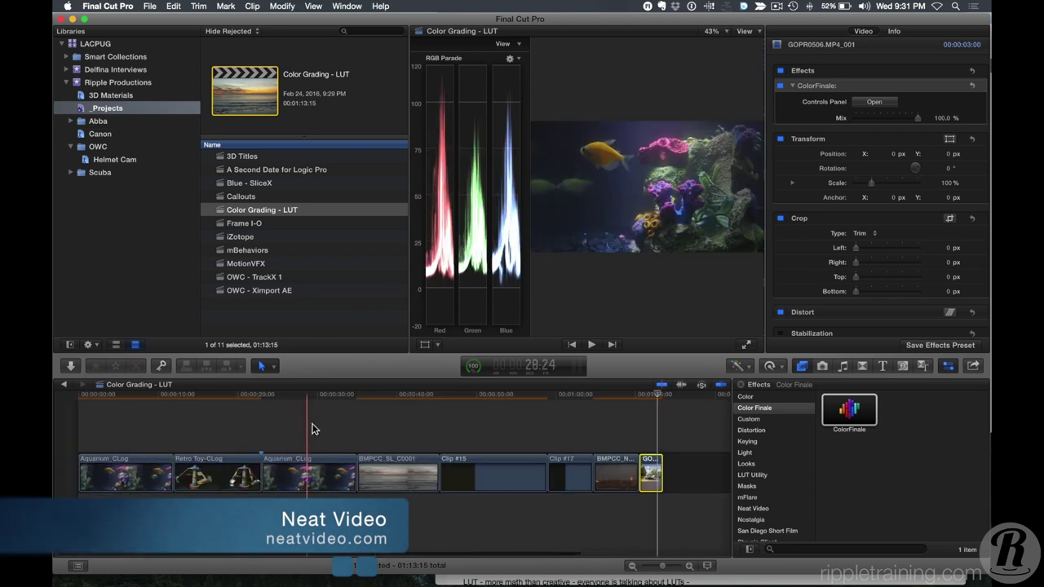
pyautogui.click(285, 410)
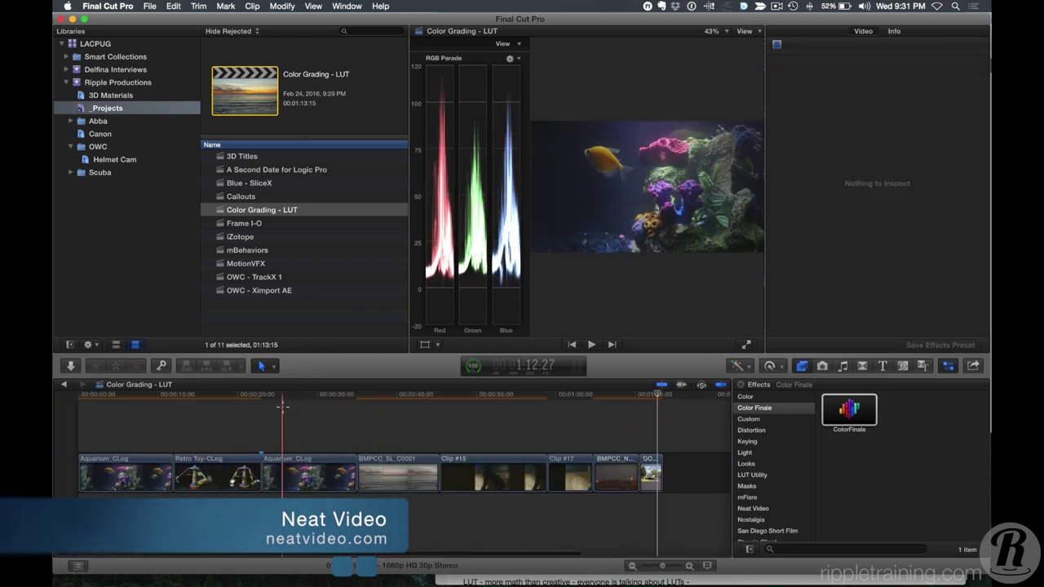
pyautogui.press('super+7')
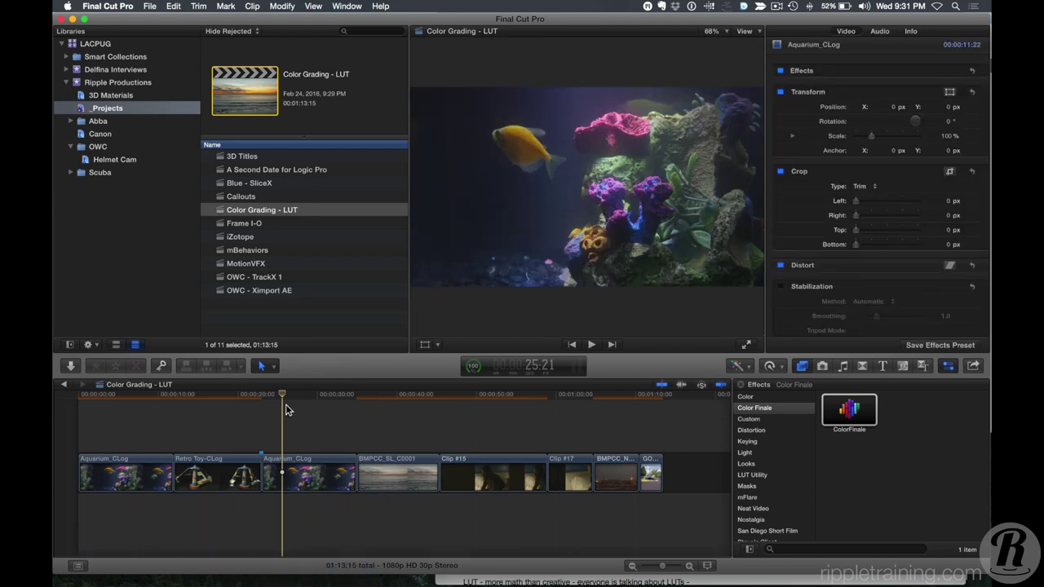
pyautogui.press('ctrl+super+1')
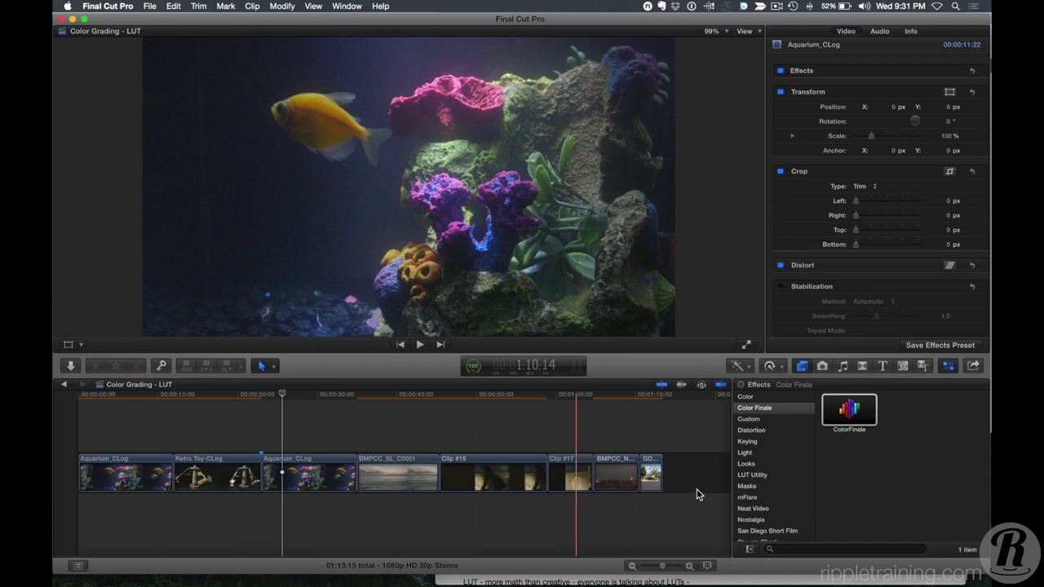
# - List the Neat Video effects and magnify the viewer picture of the second Aquarium_CLog clip to 150%
pyautogui.scroll(-5, 780, 471)
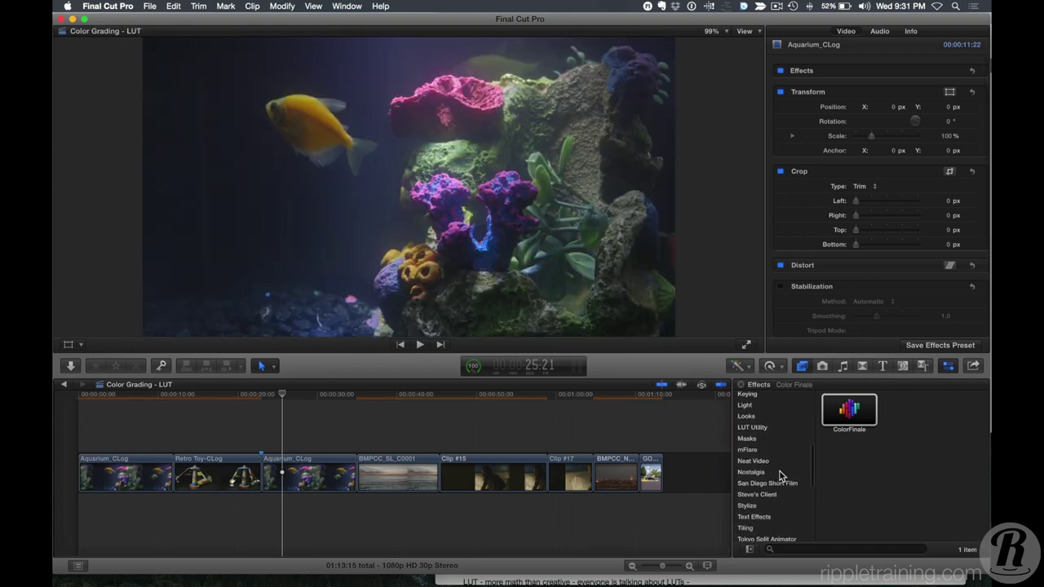
pyautogui.click(757, 460)
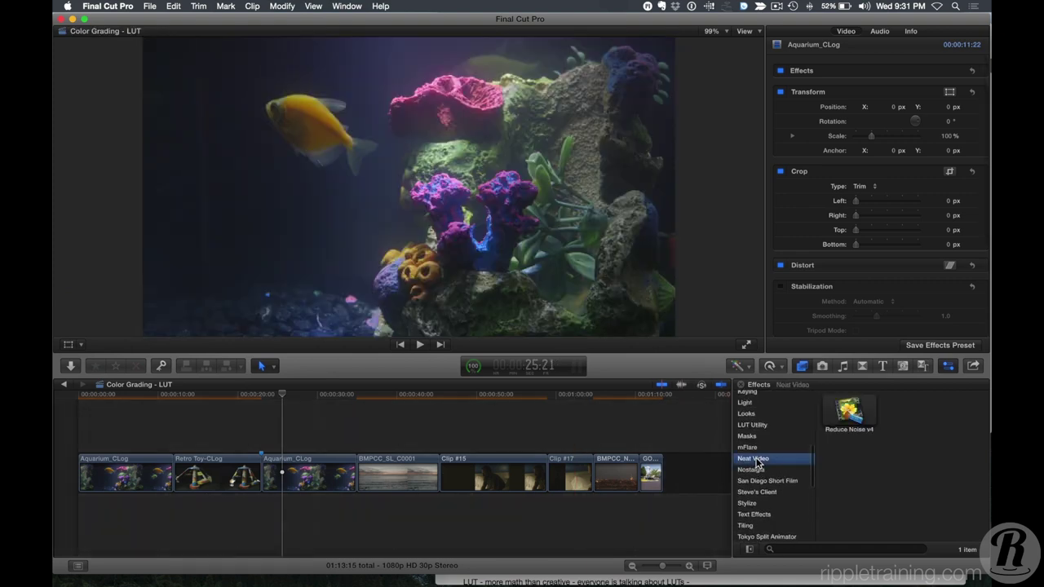
pyautogui.click(542, 196)
pyautogui.click(725, 33)
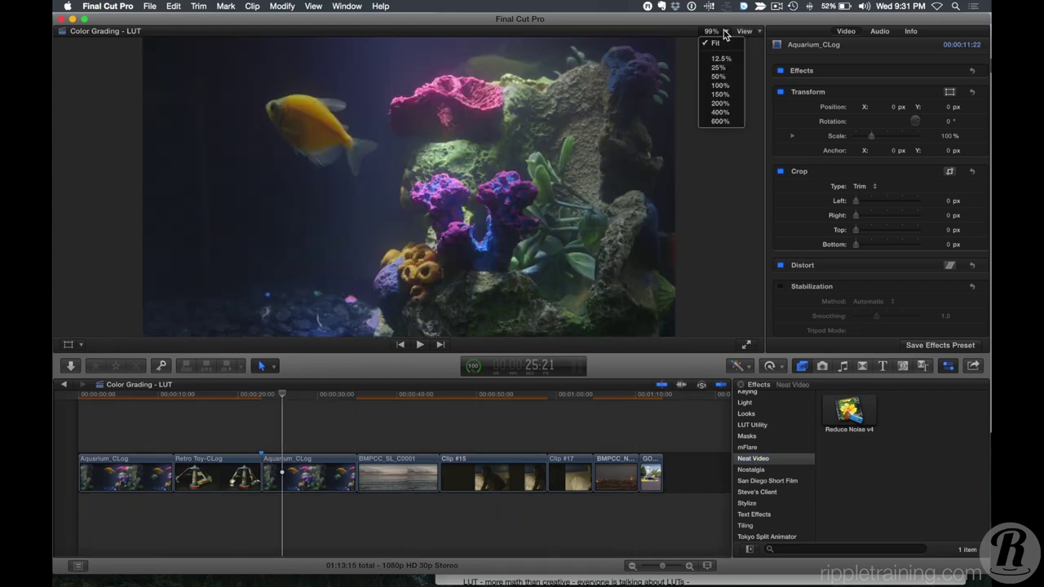
pyautogui.click(721, 94)
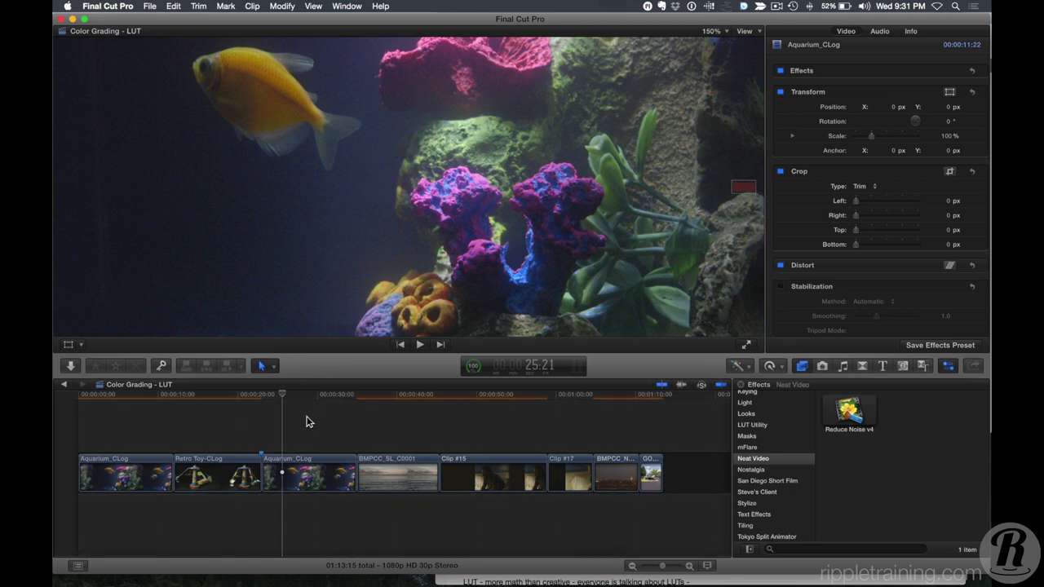
# - Play the second Aquarium_CLog clip from near its start at 200% magnification to inspect the noise
pyautogui.click(270, 396)
pyautogui.press('space')
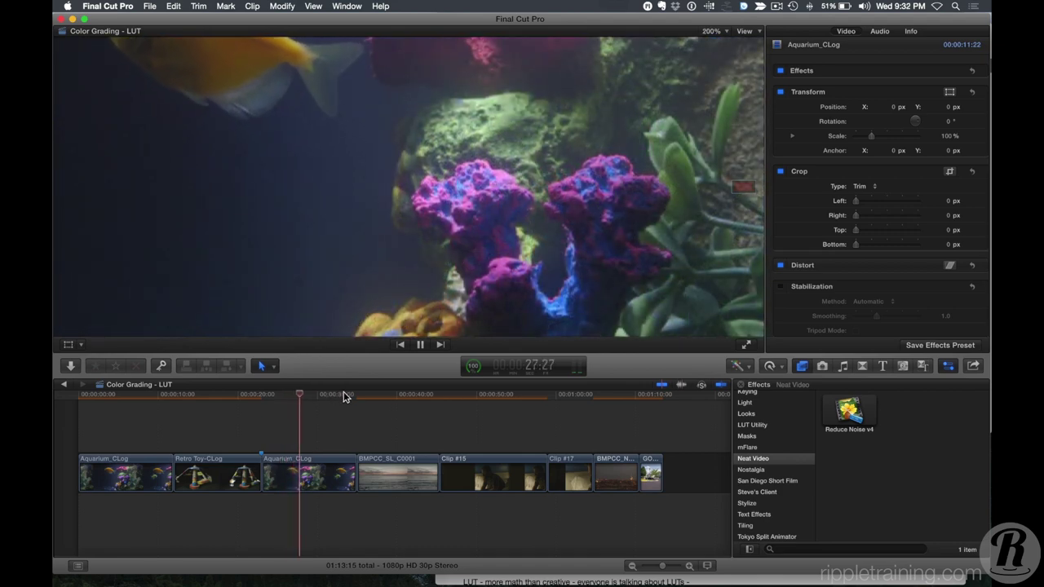
pyautogui.press('space')
# - Apply Neat Video's Reduce Noise v4 effect to the second Aquarium_CLog clip and open its options window
pyautogui.moveTo(859, 416); pyautogui.dragTo(310, 474)
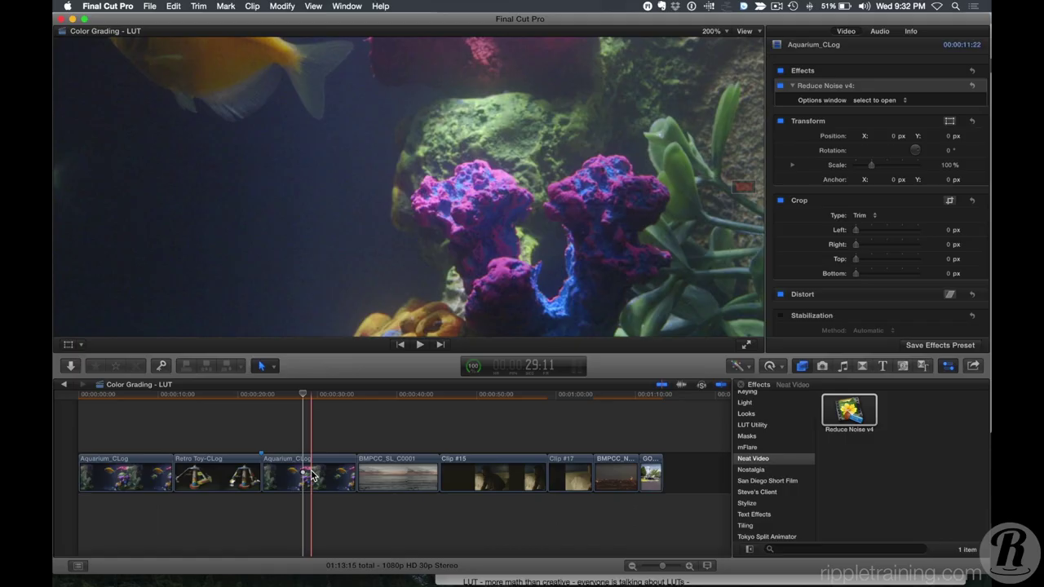
pyautogui.click(876, 103)
pyautogui.click(874, 103)
pyautogui.click(872, 106)
pyautogui.click(873, 105)
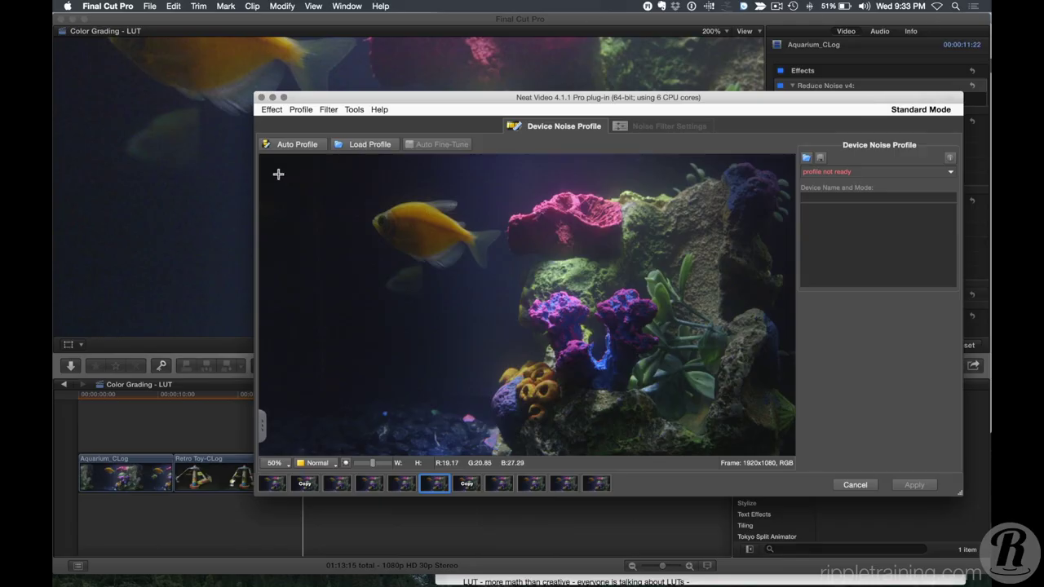
# - Build an automatic noise profile, enlarge the sample frame over the dark water to about 258 by 245 pixels, and apply the noise reduction
pyautogui.click(295, 146)
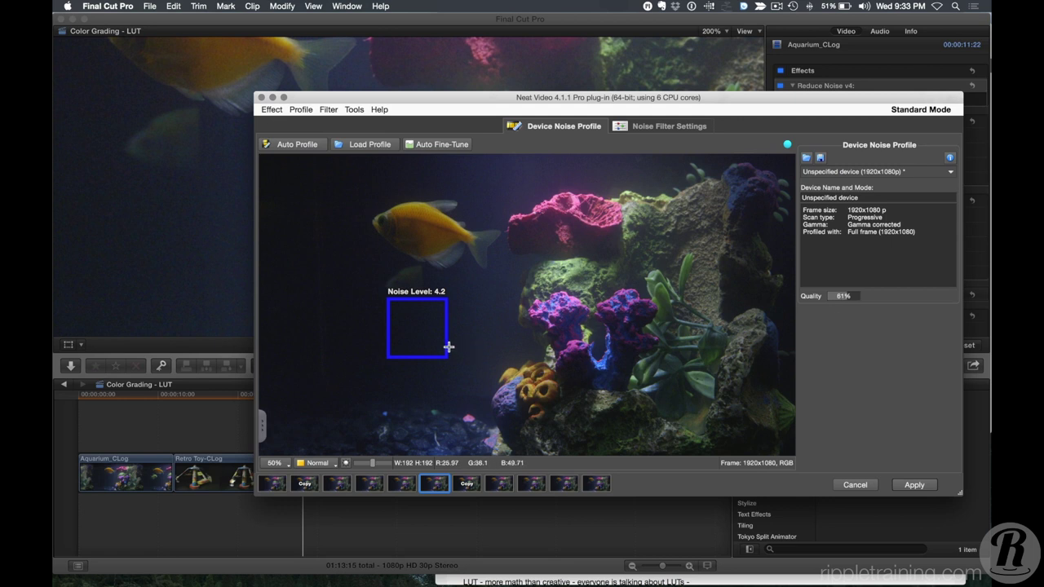
pyautogui.moveTo(443, 356); pyautogui.dragTo(478, 366)
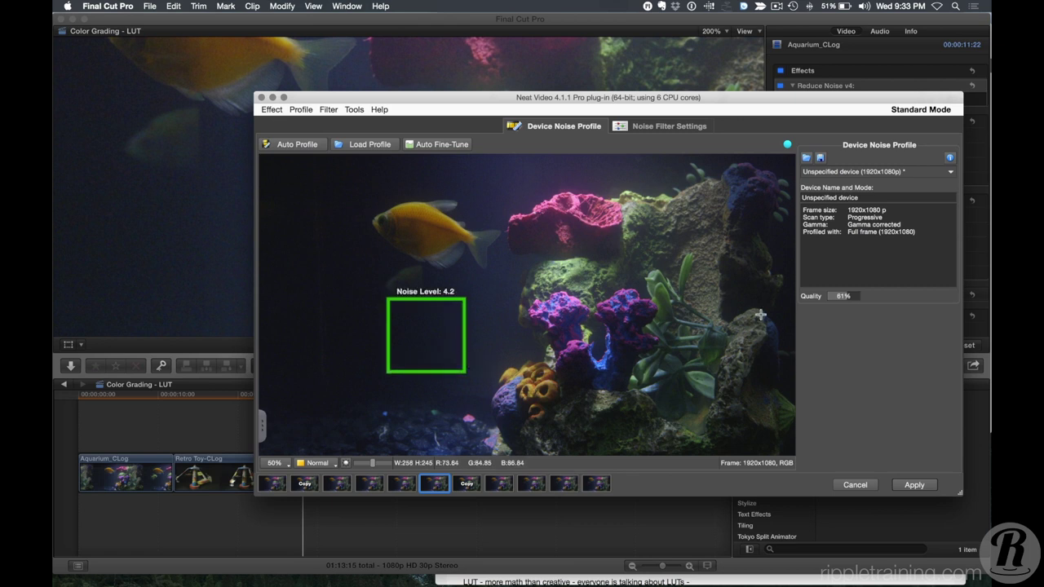
pyautogui.click(283, 145)
pyautogui.click(914, 486)
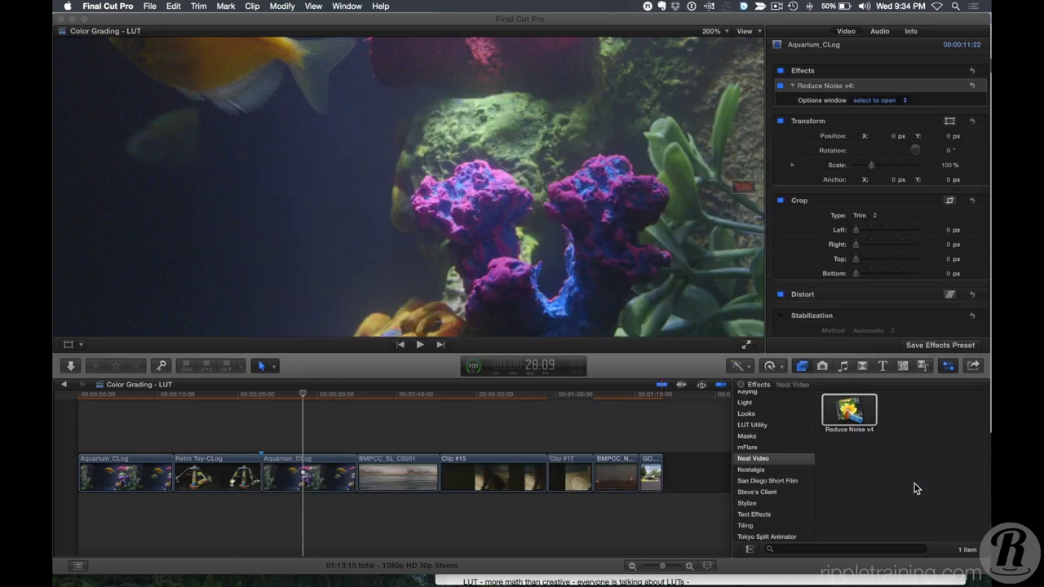
# - Park the playhead at 32:07 and compare the picture with Reduce Noise v4 switched off and on
pyautogui.click(388, 394)
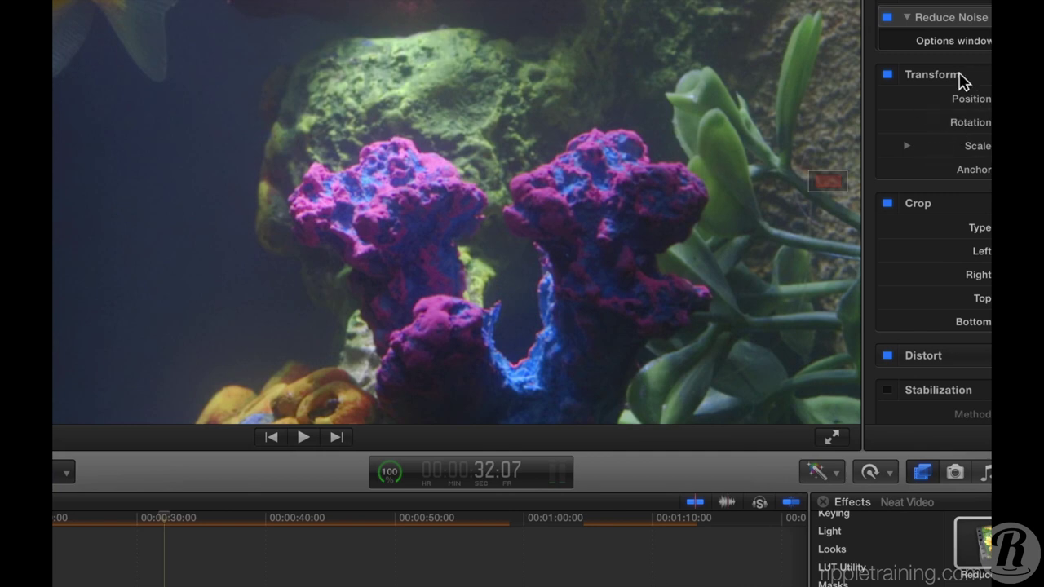
pyautogui.click(887, 17)
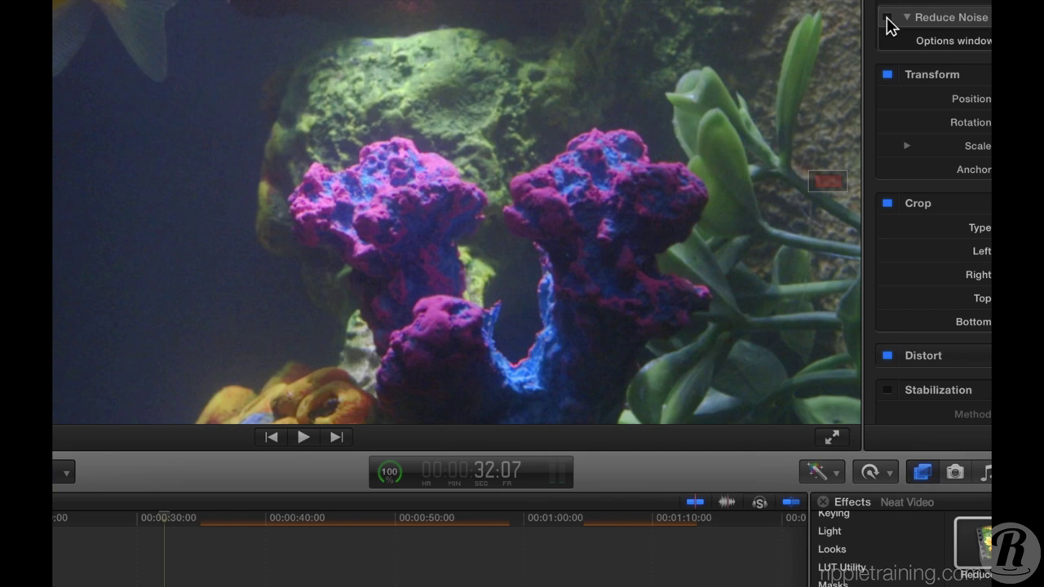
pyautogui.click(887, 17)
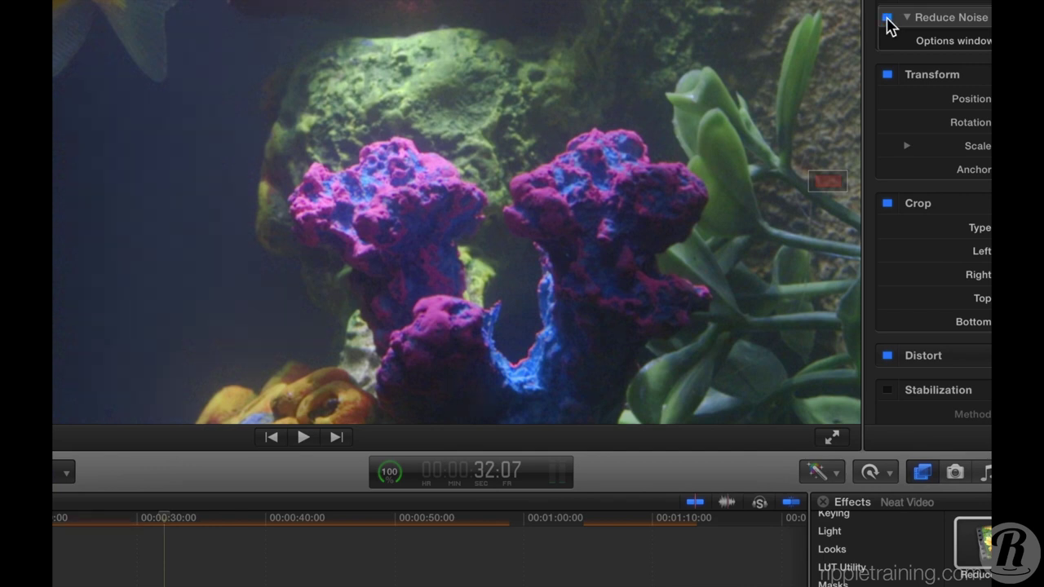
pyautogui.click(887, 17)
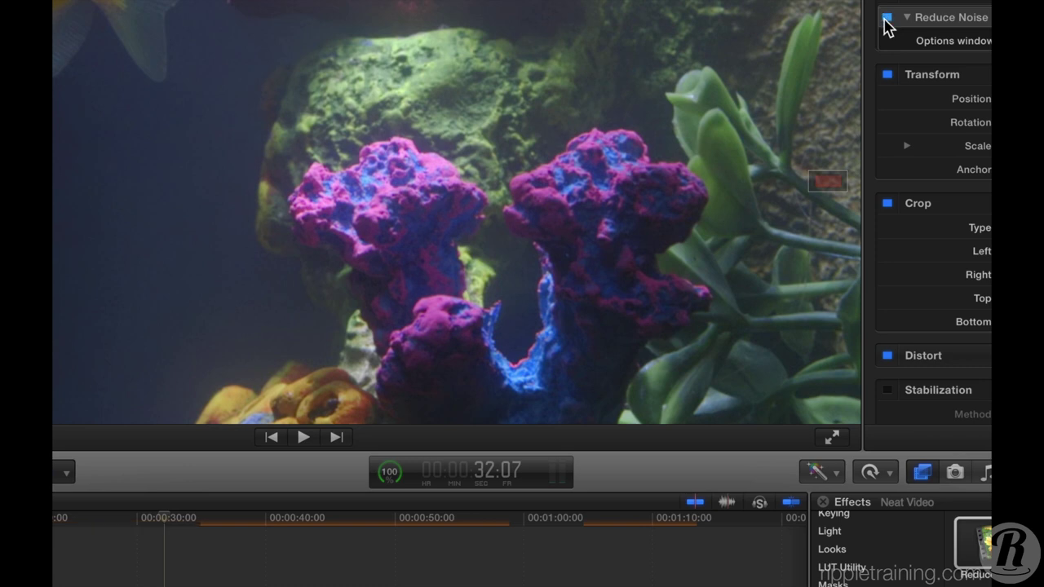
pyautogui.click(887, 17)
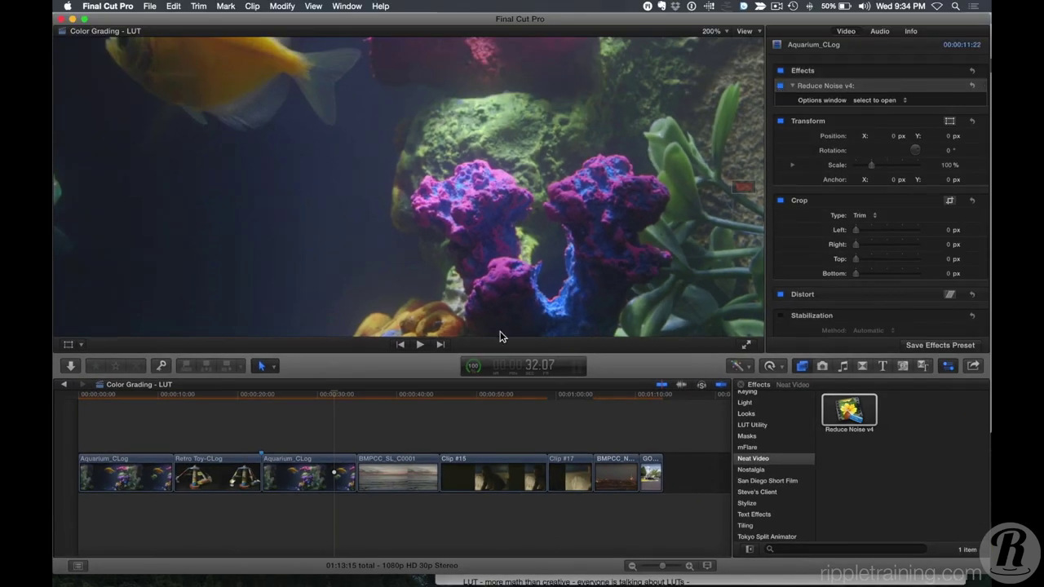
# - Open the Callouts project with its whole timeline in view and play its finished callout titles from the second IMG_0430 clip
pyautogui.click(292, 409)
pyautogui.hotkey('shift', 'z')
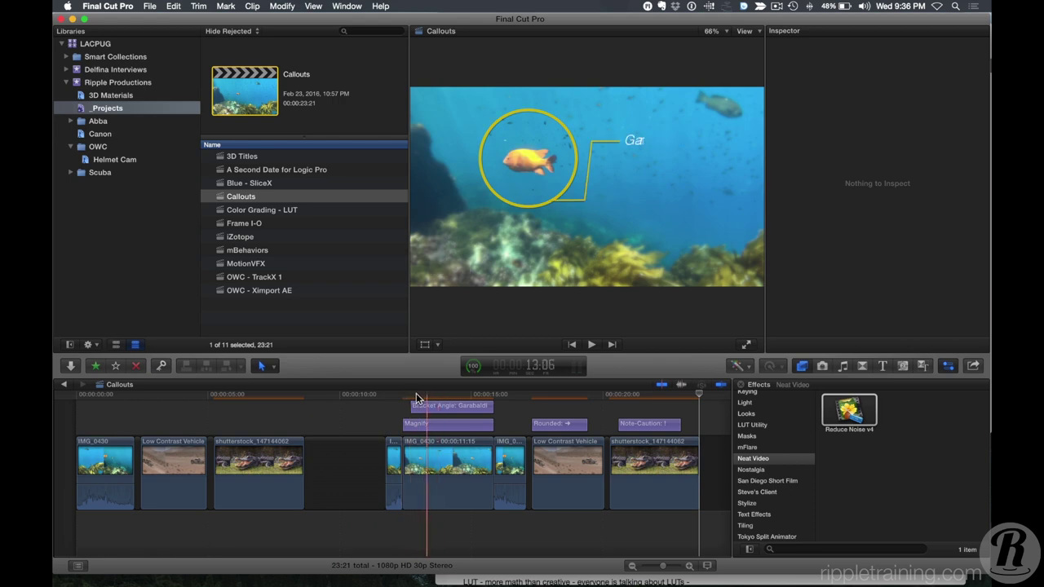
pyautogui.click(392, 394)
pyautogui.press('super+4')
pyautogui.press('space')
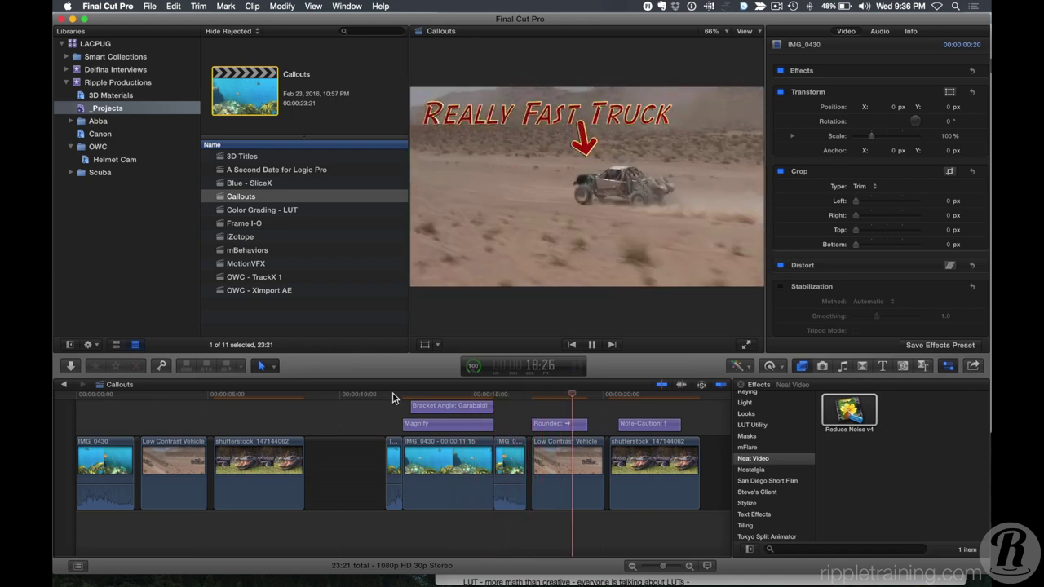
pyautogui.press('space')
# - Move the Note-Caution callout to about X -0.77, Y 0.74, turn its pointer to about 220.3°, and set its Outer Circle color to orange
pyautogui.click(534, 423)
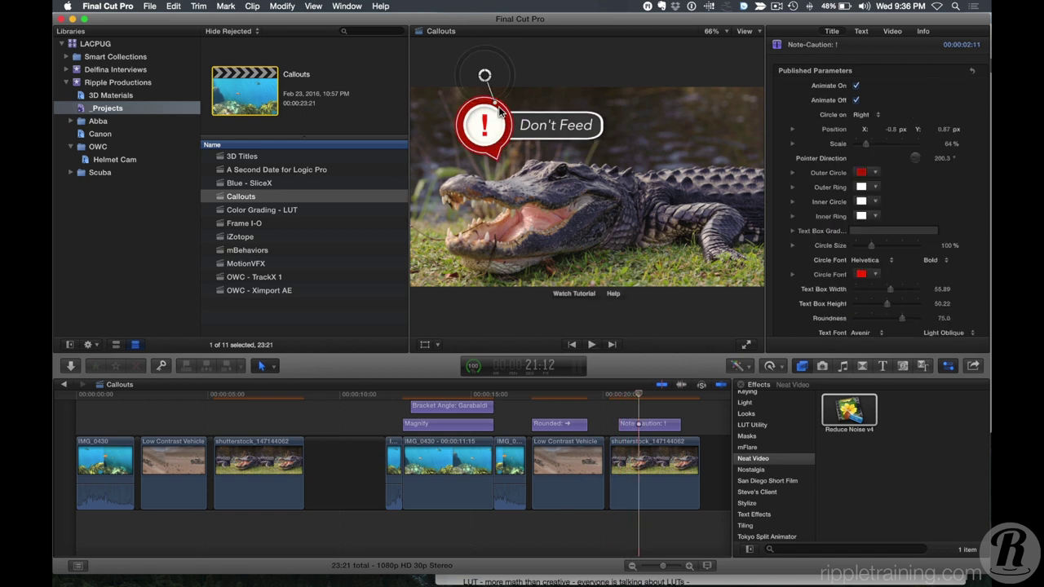
pyautogui.moveTo(484, 77); pyautogui.dragTo(507, 100)
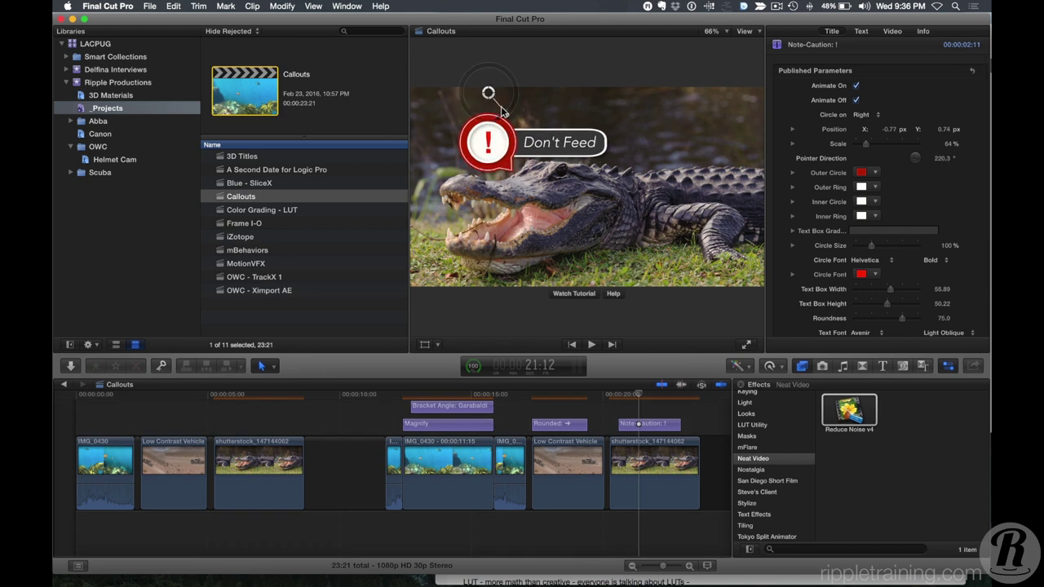
pyautogui.doubleClick(494, 142)
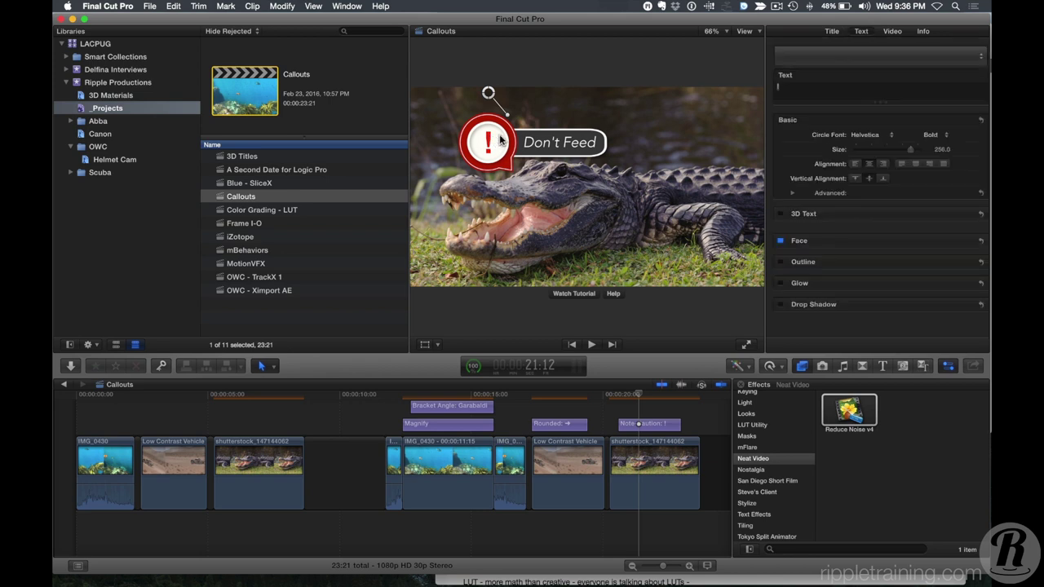
pyautogui.click(831, 32)
pyautogui.click(874, 178)
pyautogui.moveTo(893, 181); pyautogui.dragTo(897, 196)
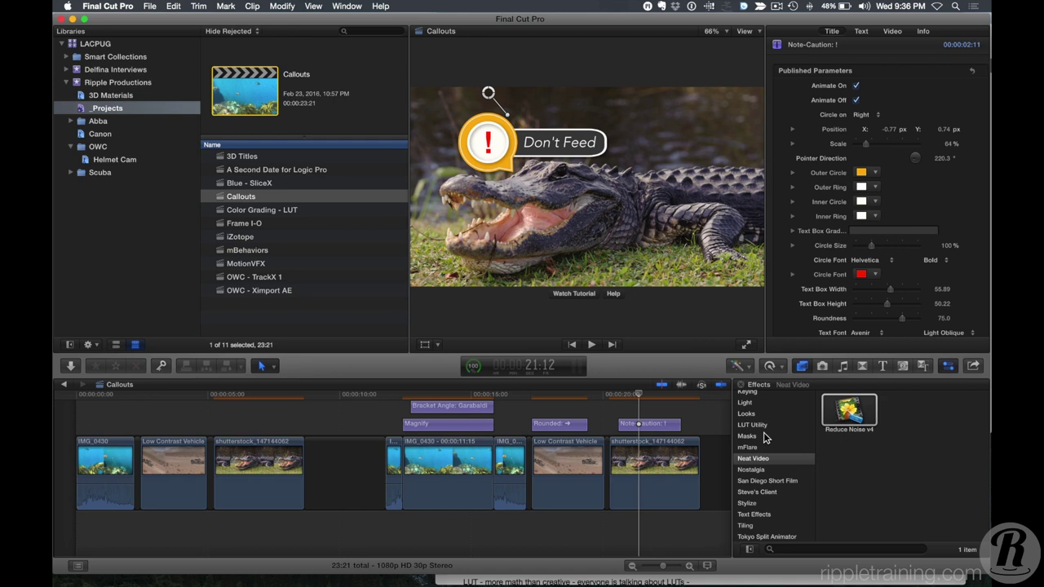
# - Browse the Ripple Callouts titles from Basic Callouts to Specialized, and park the playhead at 14:02 over the Bracket Angle callout
pyautogui.scroll(2, 769, 453)
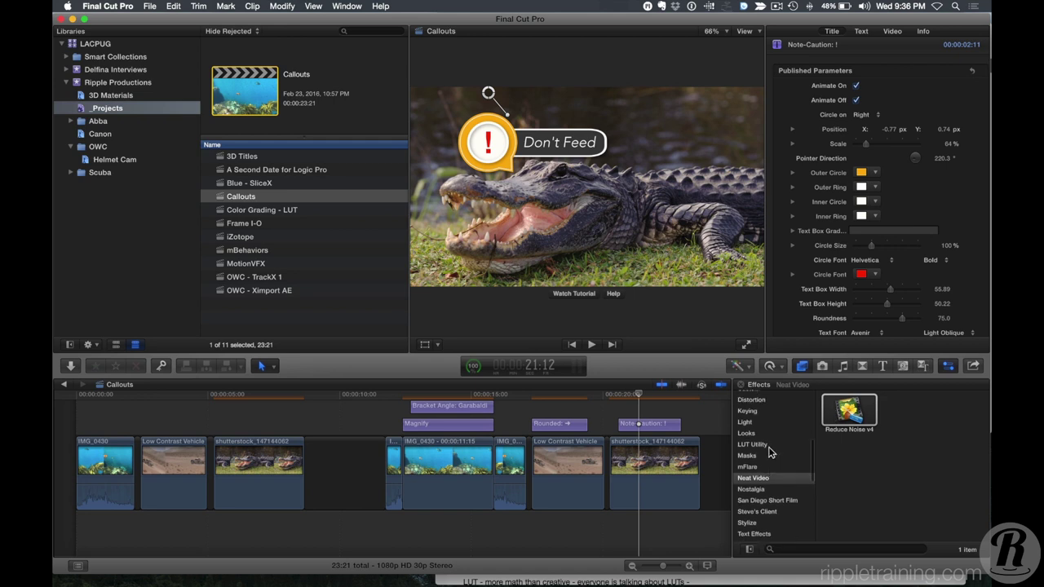
pyautogui.click(881, 367)
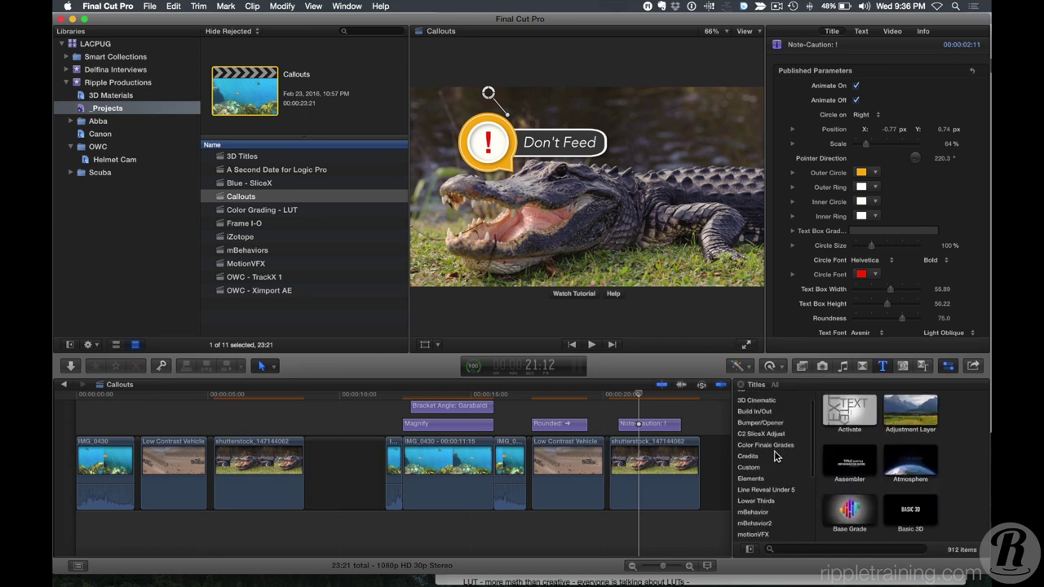
pyautogui.scroll(-5, 775, 457)
pyautogui.scroll(-2, 775, 457)
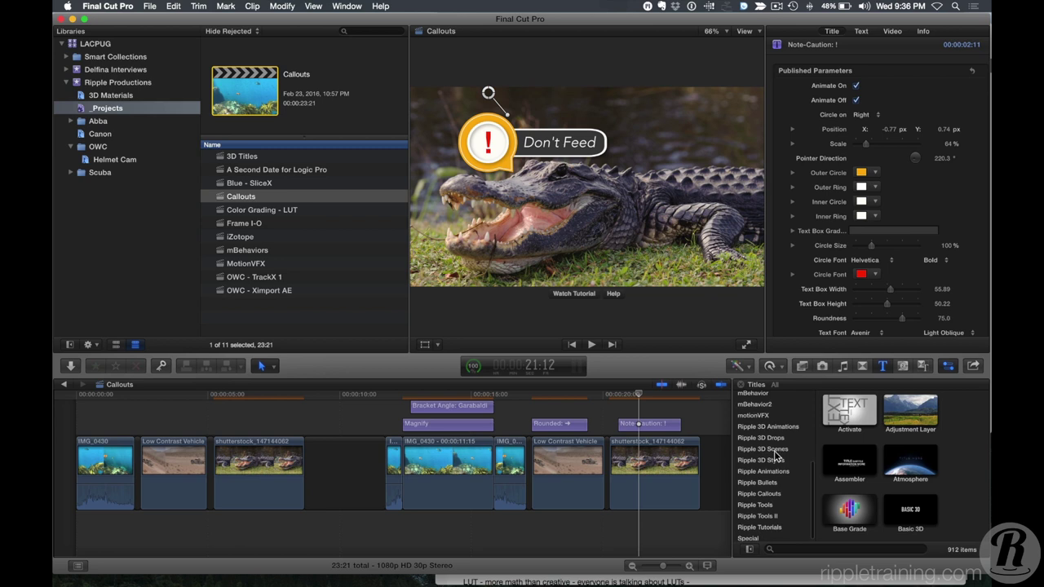
pyautogui.click(752, 492)
pyautogui.scroll(-1, 971, 439)
pyautogui.scroll(1, 971, 439)
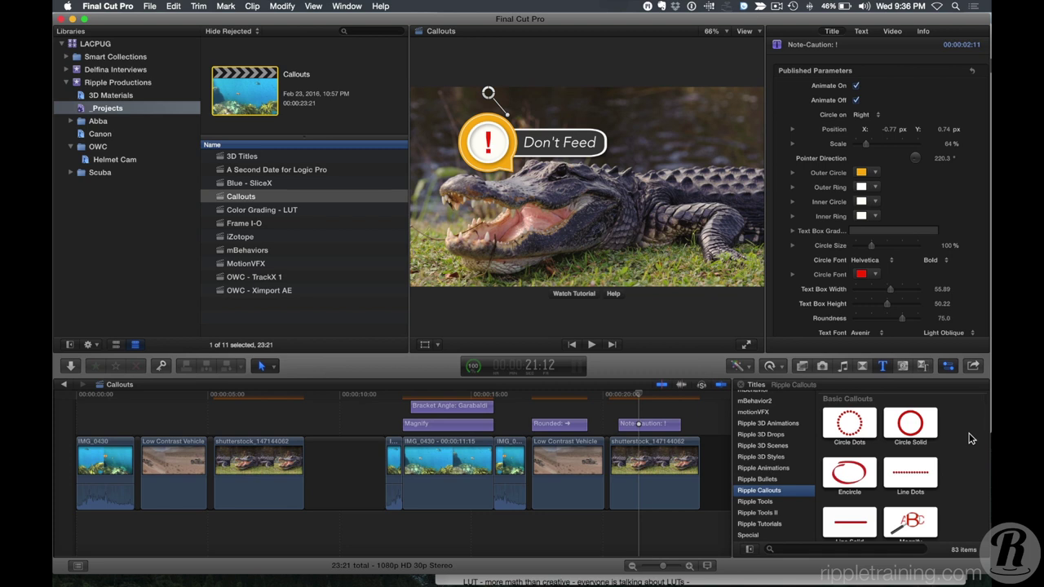
pyautogui.scroll(-2, 970, 439)
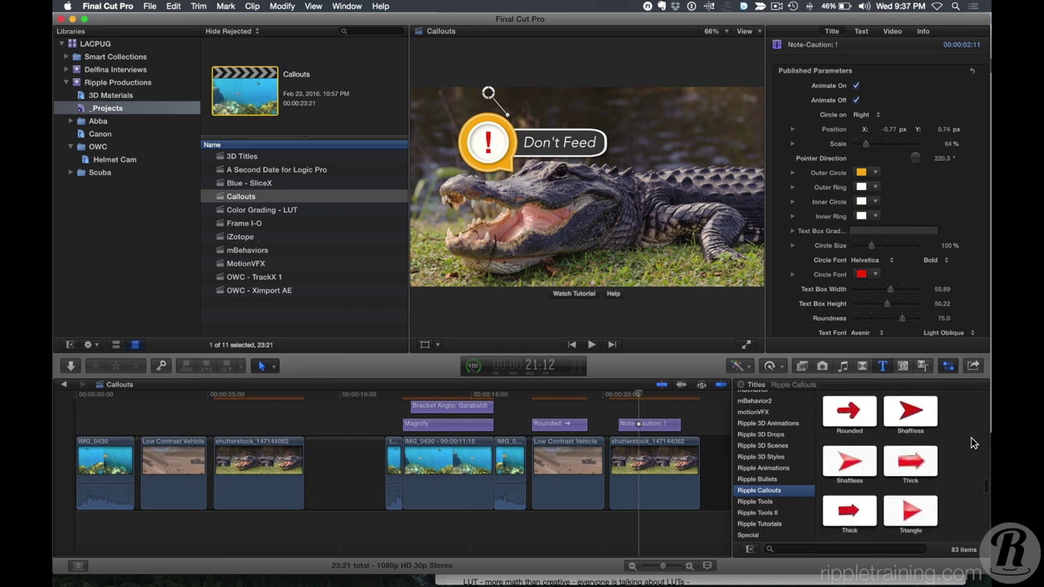
pyautogui.scroll(-10, 972, 442)
pyautogui.scroll(-3, 971, 443)
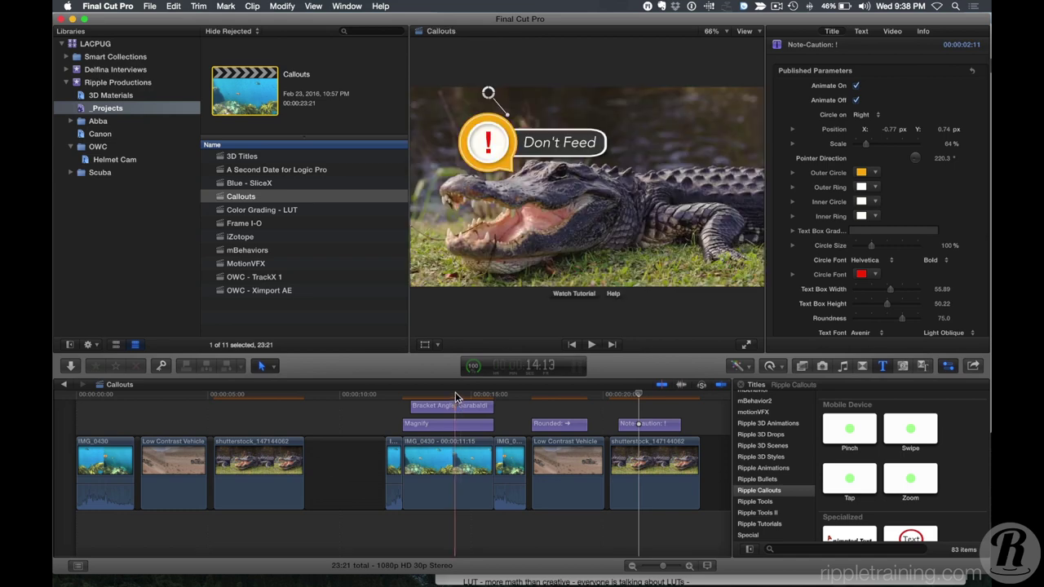
pyautogui.moveTo(414, 400); pyautogui.dragTo(446, 398)
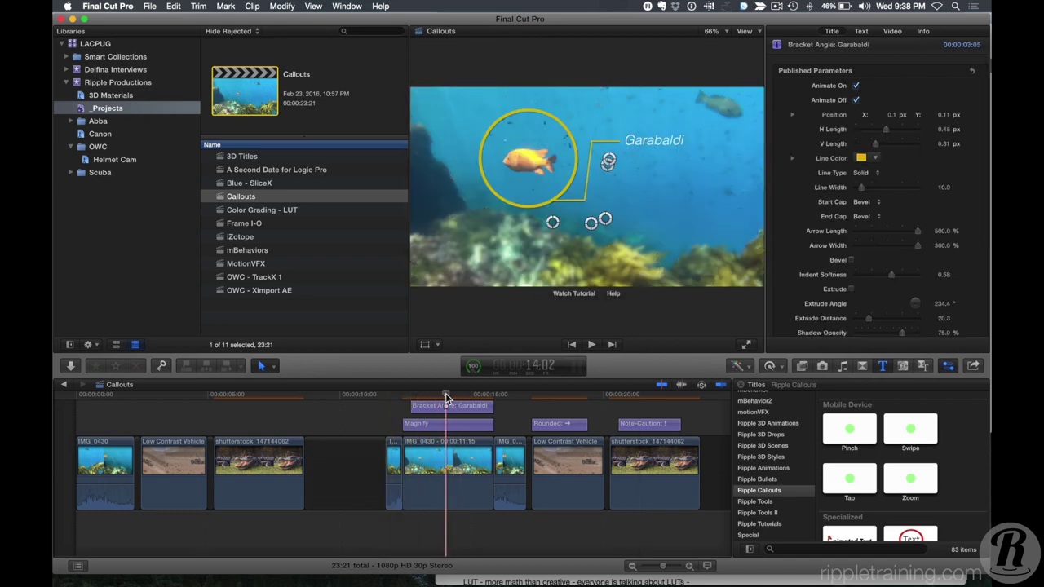
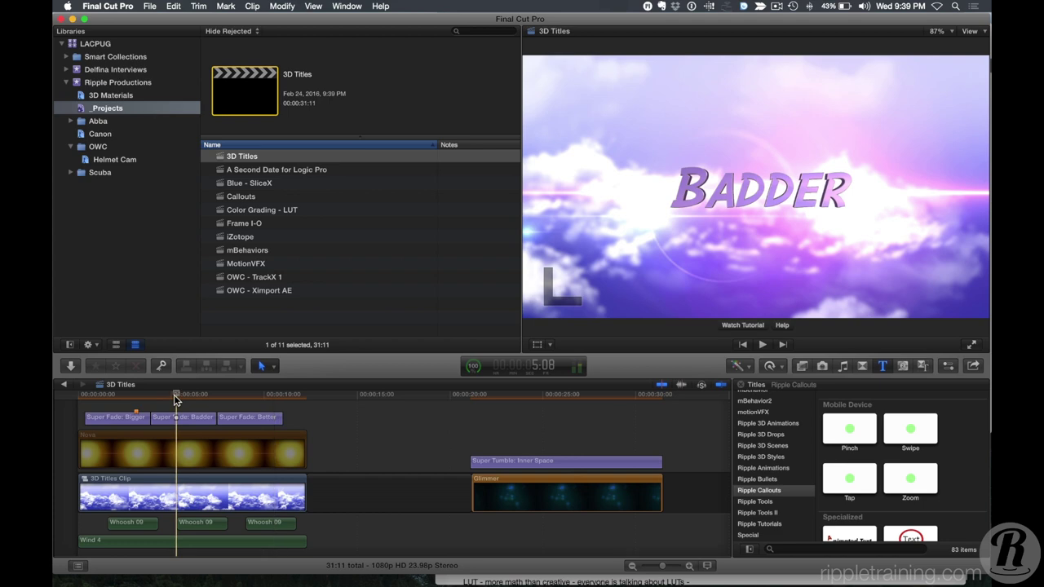
# - Examine the built-in 3D title templates and the Ripple 3D Animations titles in the 3D Titles project
pyautogui.click(882, 366)
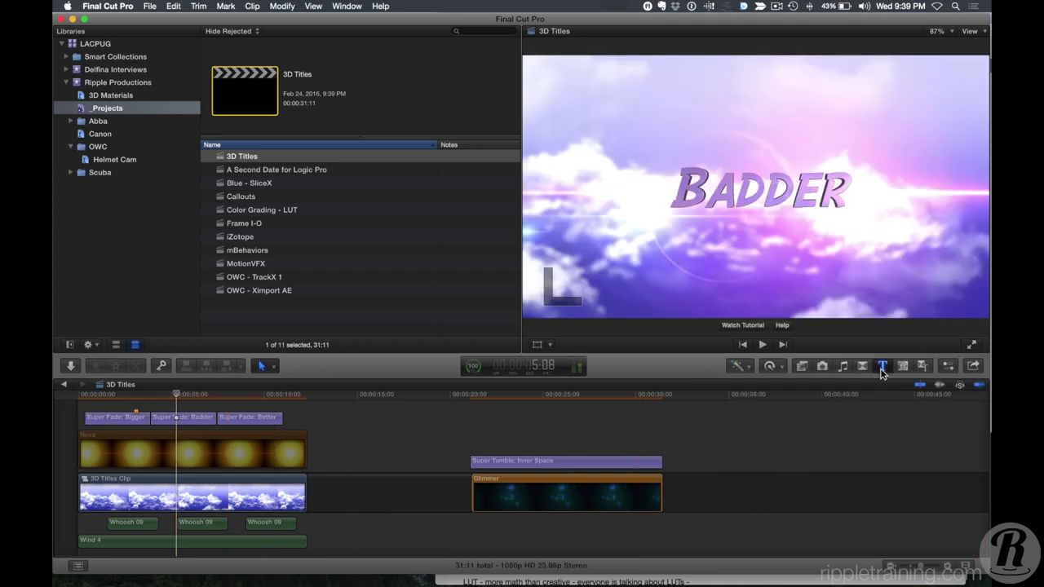
pyautogui.scroll(10, 764, 451)
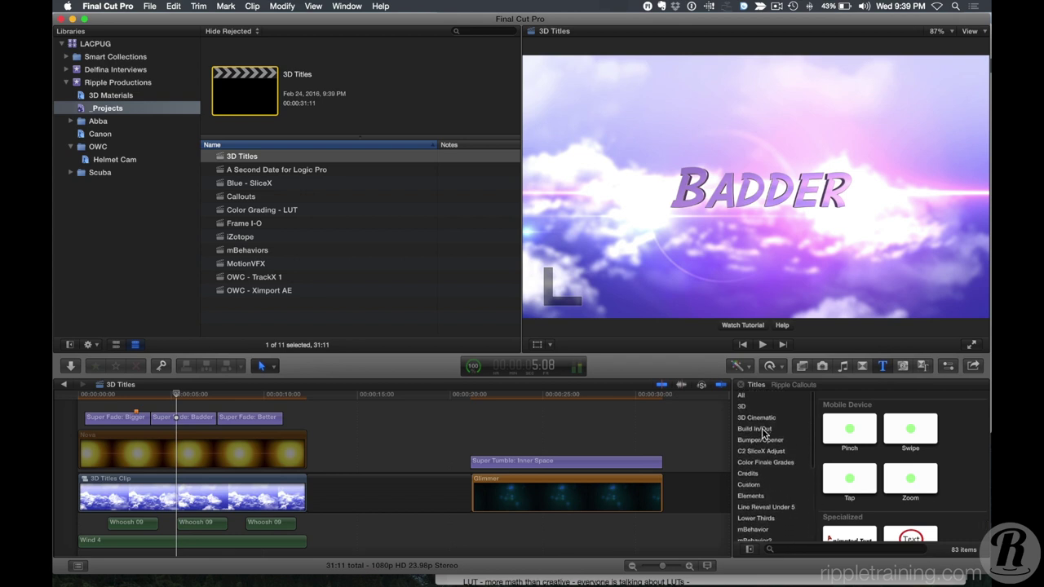
pyautogui.click(762, 428)
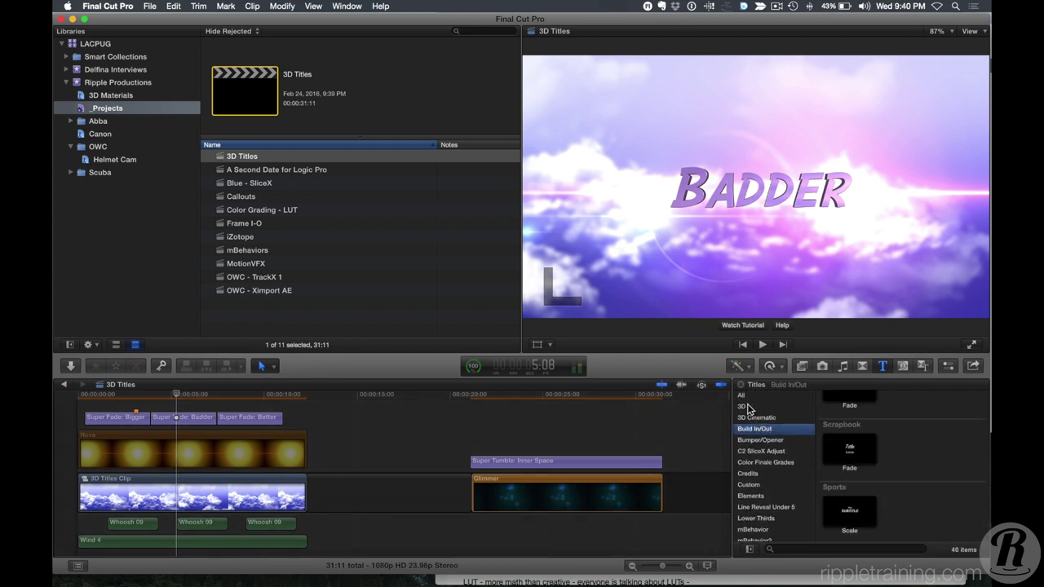
pyautogui.click(745, 406)
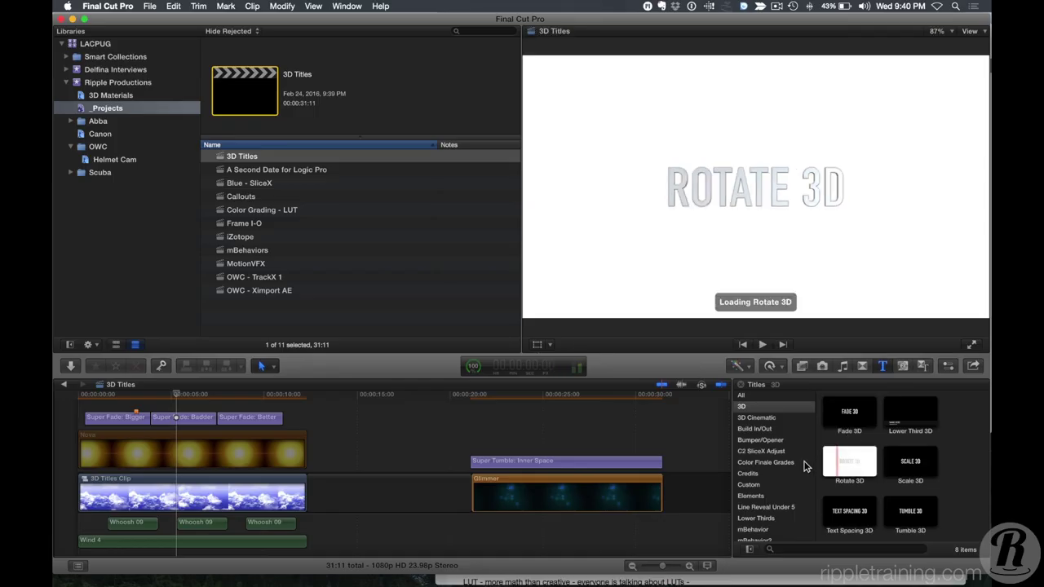
pyautogui.scroll(-5, 804, 466)
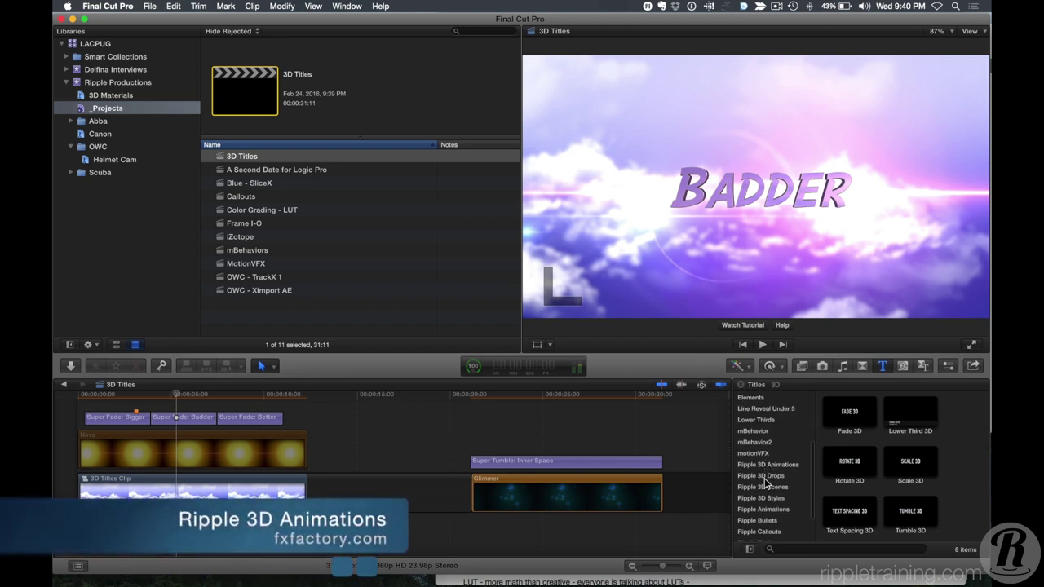
pyautogui.click(767, 464)
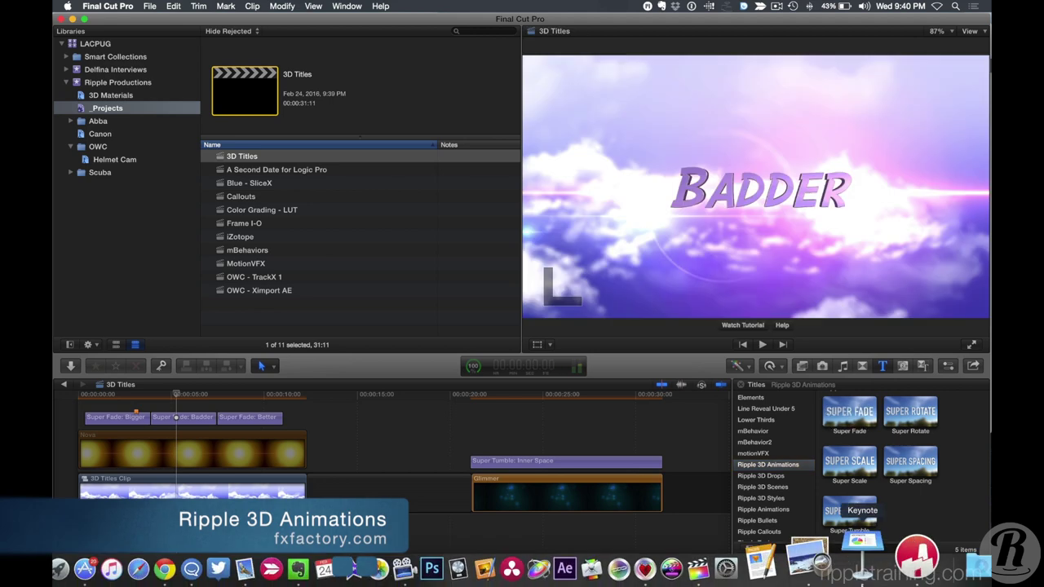
# - Switch to FxFactory, examine its plug-in catalog, and return to Final Cut Pro's Ripple 3D Animations titles
pyautogui.click(902, 578)
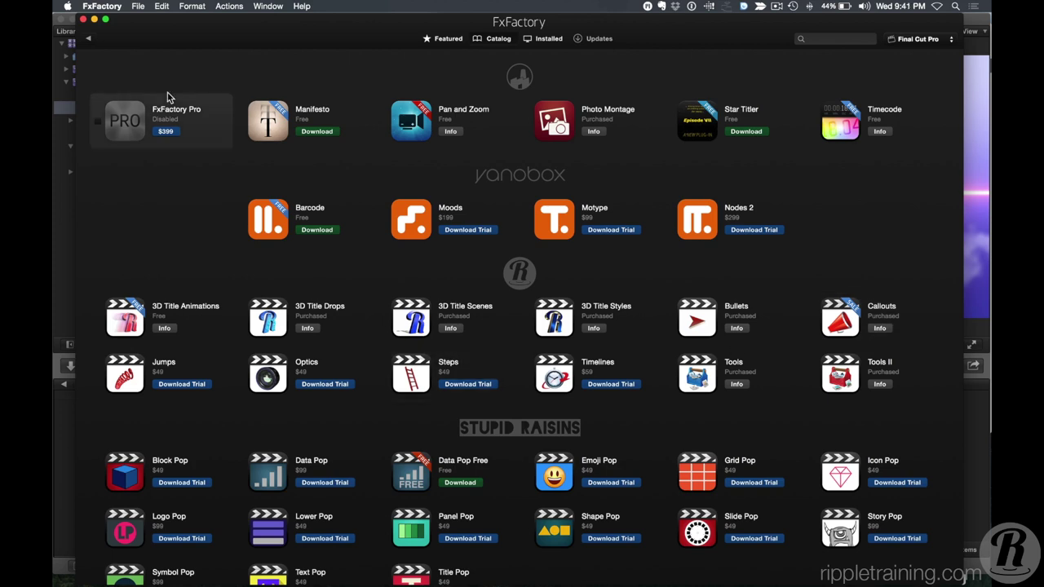
pyautogui.click(95, 19)
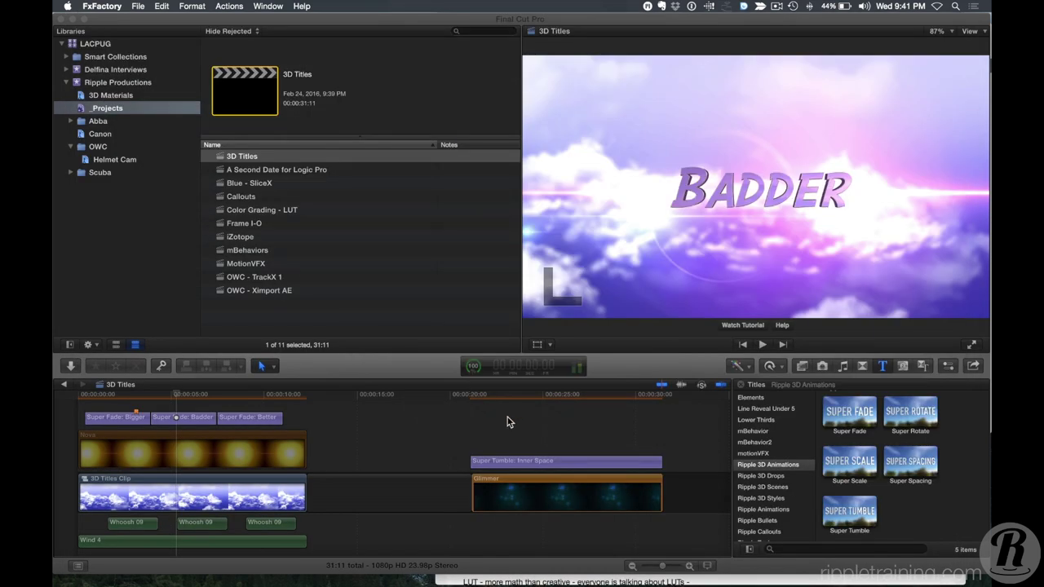
pyautogui.click(793, 472)
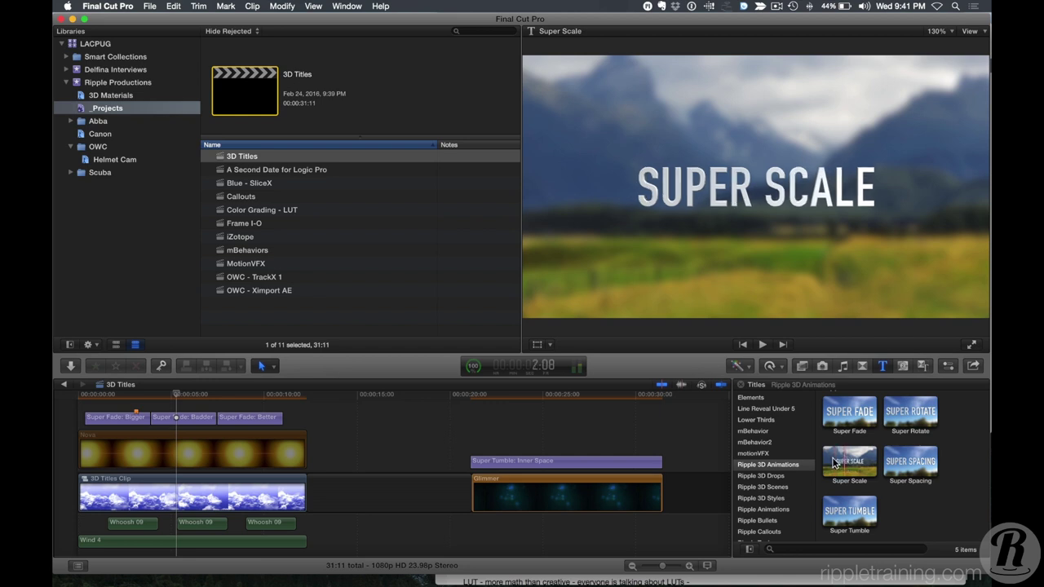
# - Place the Open Drop title from Ripple 3D Drops in the timeline gap before Super Tumble: Inner Space and park the playhead at 16:13
pyautogui.click(773, 478)
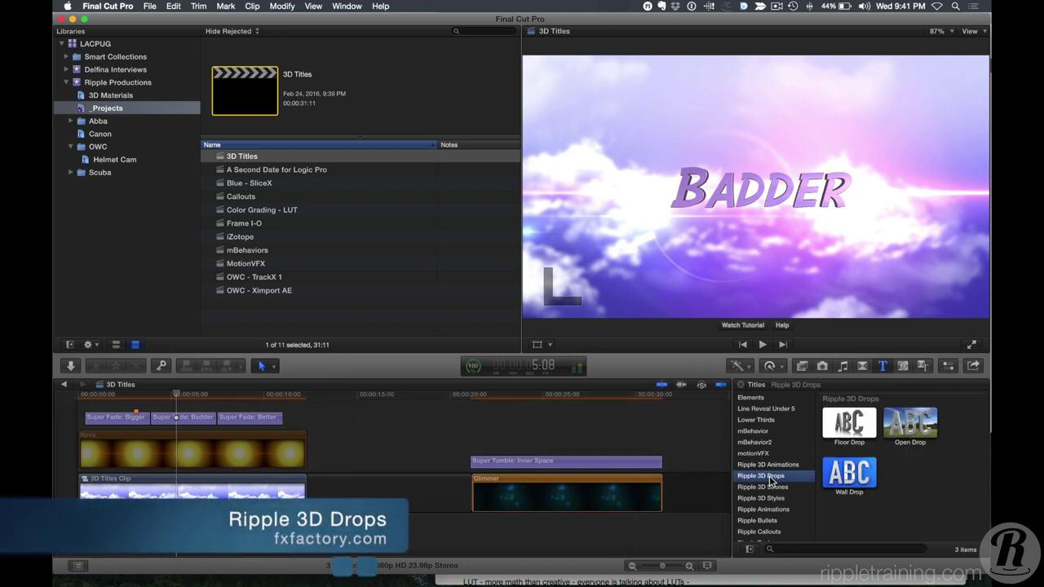
pyautogui.moveTo(897, 438); pyautogui.dragTo(461, 402)
pyautogui.moveTo(376, 437); pyautogui.dragTo(336, 457)
pyautogui.moveTo(330, 400); pyautogui.dragTo(364, 410)
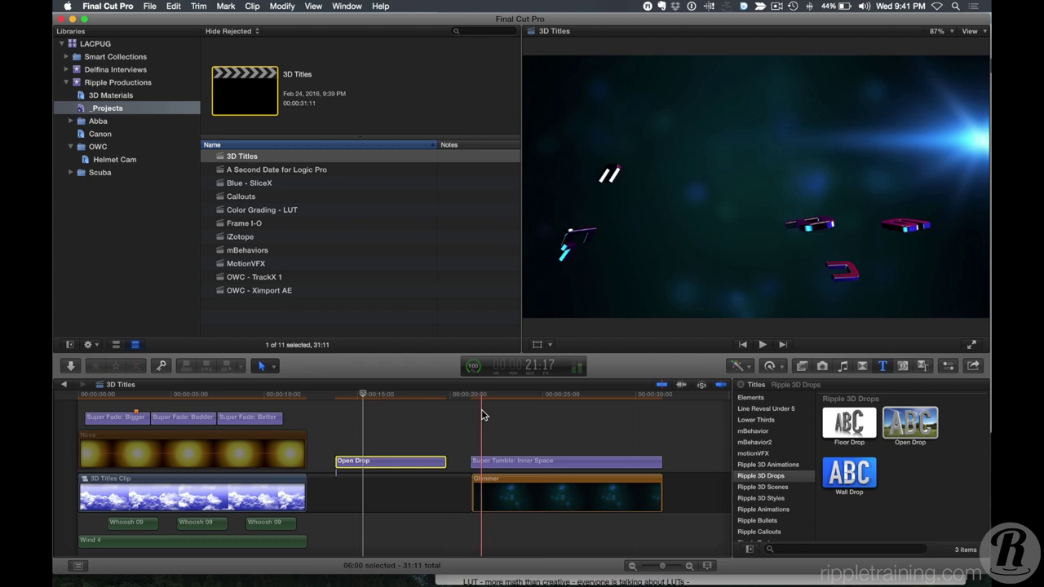
pyautogui.click(384, 403)
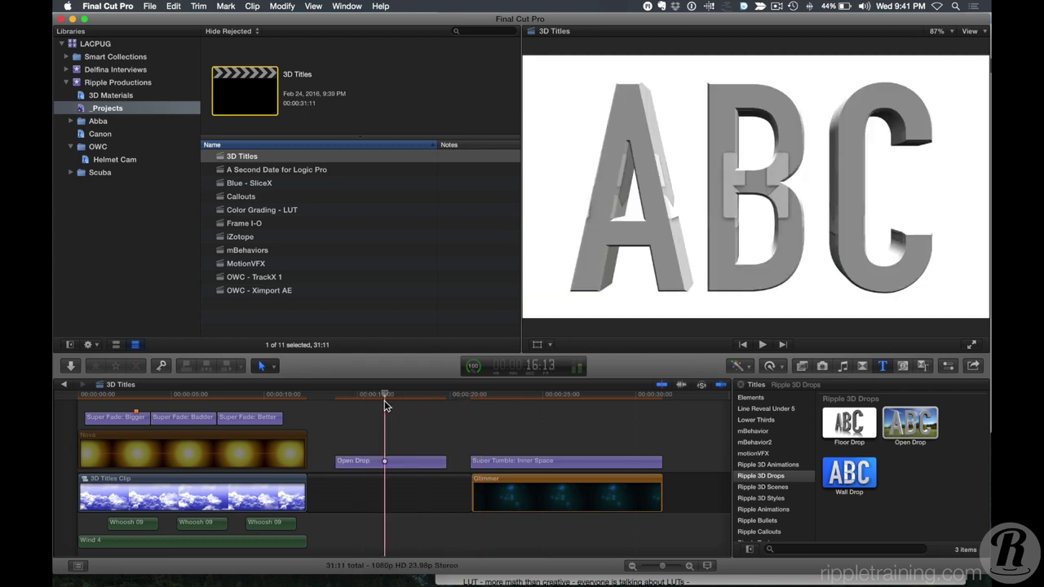
# - Show the Open Drop title's parameters, open the 3D Materials collection, and apply IMG_0160 as the title's Material
pyautogui.press('super+4')
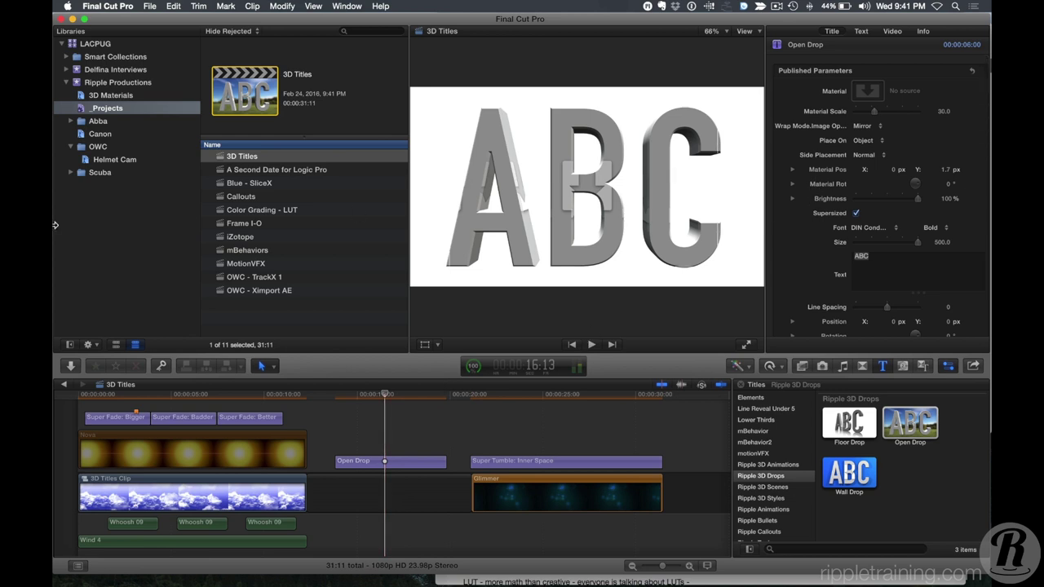
pyautogui.click(98, 96)
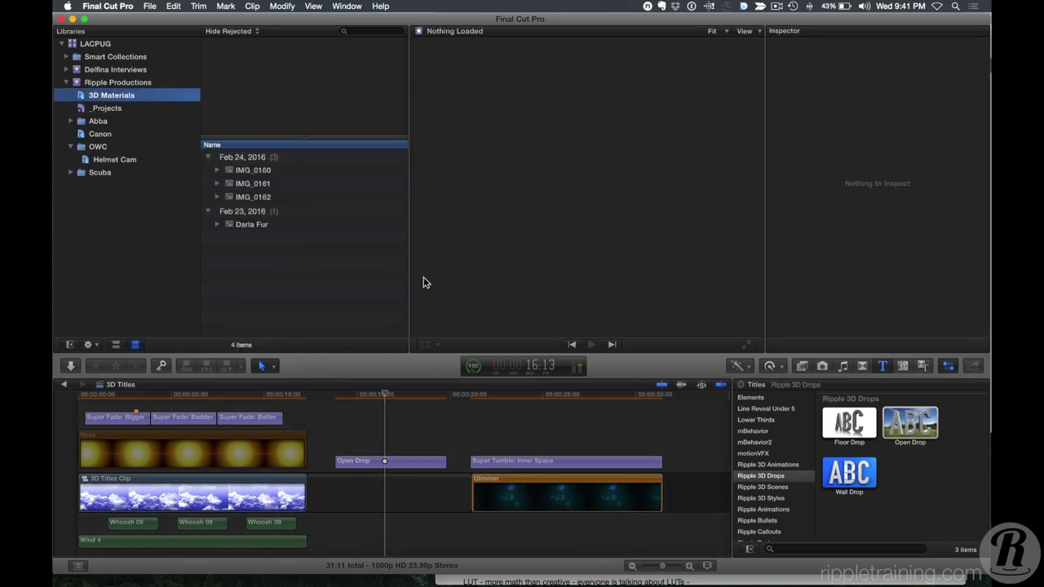
pyautogui.click(345, 447)
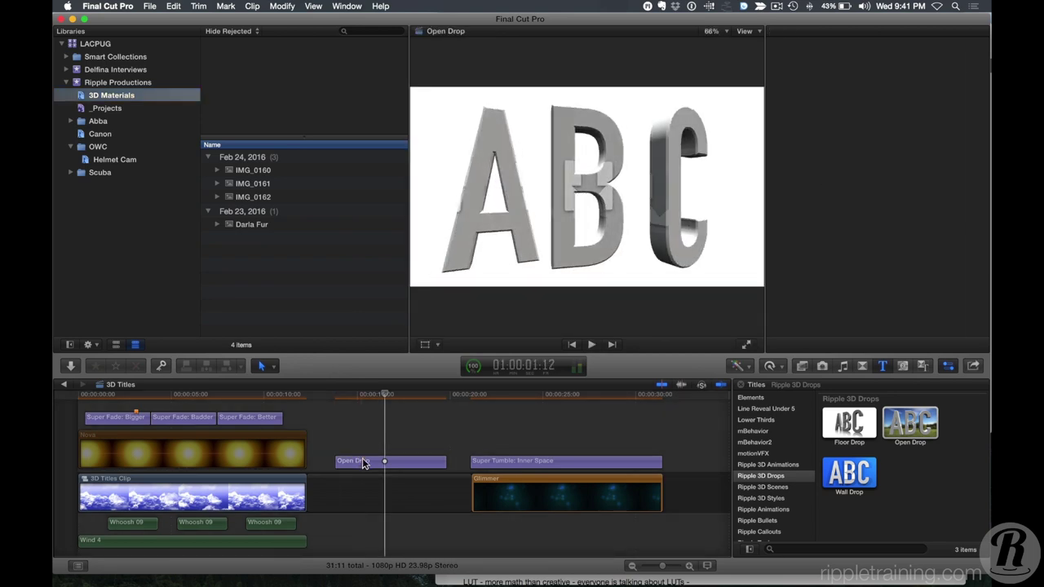
pyautogui.click(364, 463)
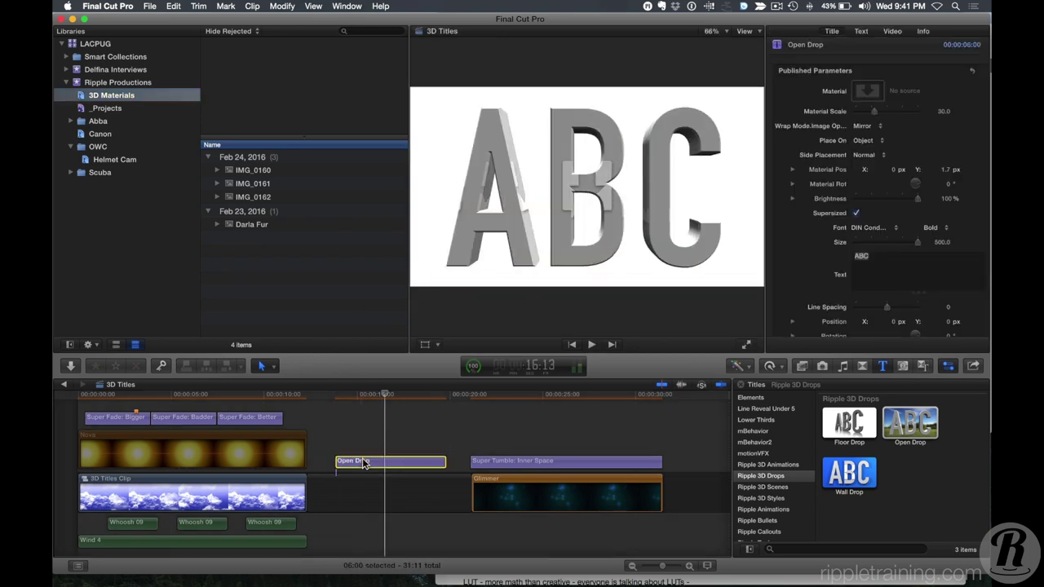
pyautogui.click(870, 97)
pyautogui.click(253, 171)
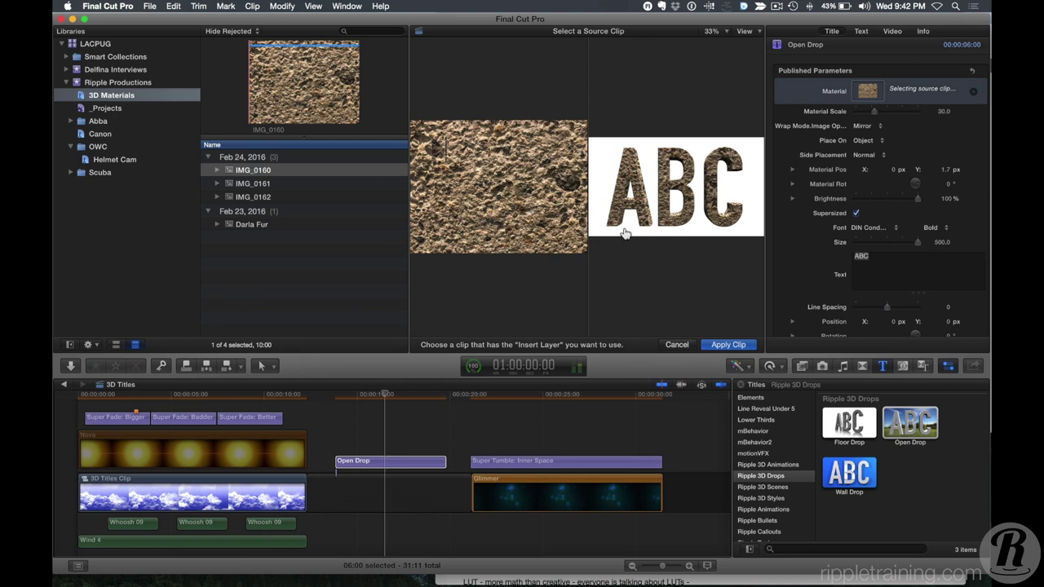
pyautogui.click(723, 346)
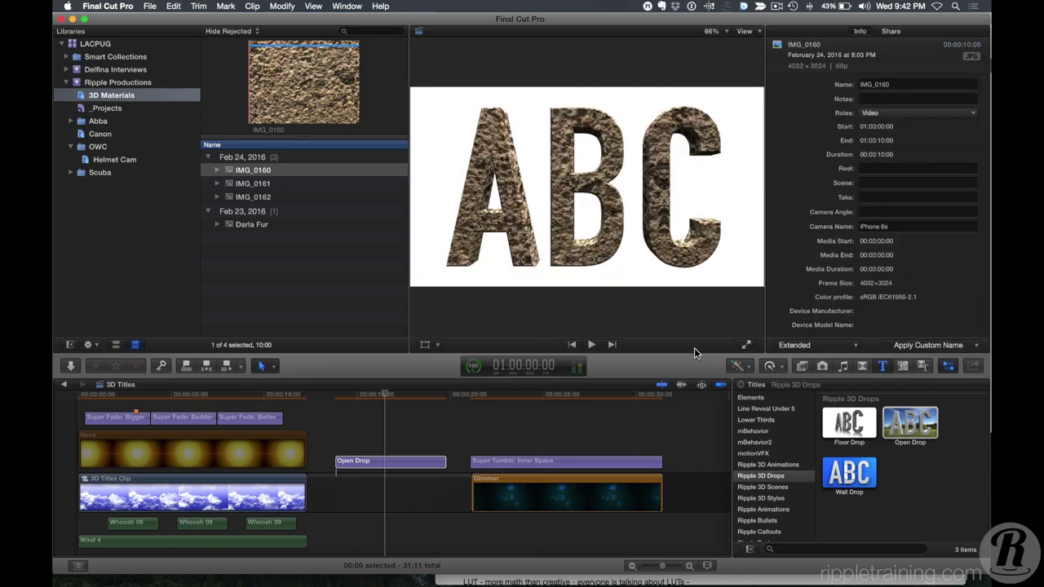
# - Try IMG_0161 as the Open Drop title's Material, apply IMG_0162 instead, and preview the letters around 15:08
pyautogui.click(364, 397)
pyautogui.moveTo(363, 397)
pyautogui.mouseDown()
pyautogui.moveTo(350, 398)
pyautogui.moveTo(396, 400)
pyautogui.moveTo(341, 403)
pyautogui.moveTo(356, 403)
pyautogui.mouseUp()
pyautogui.click(867, 90)
pyautogui.click(252, 186)
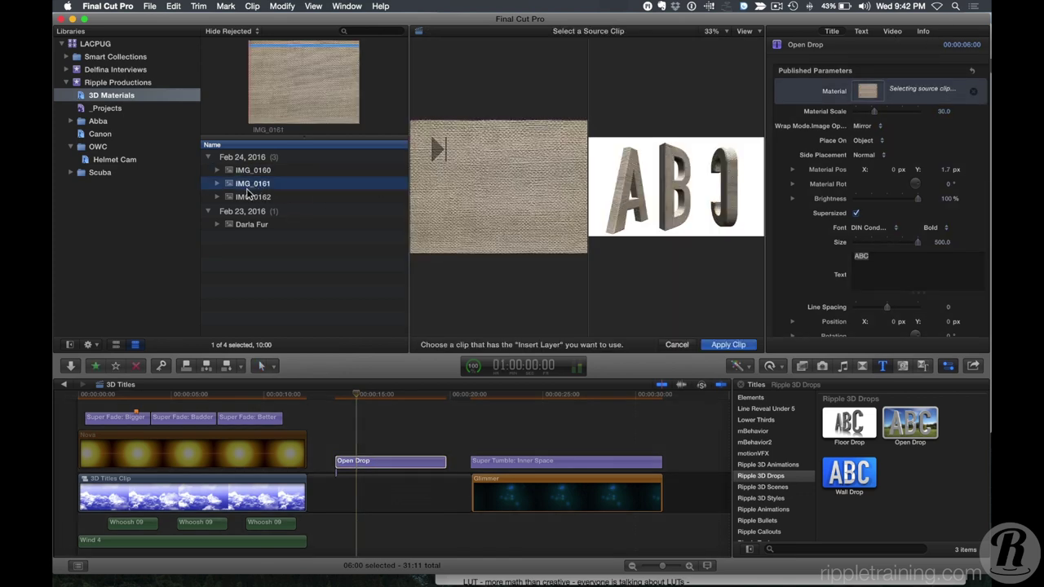
pyautogui.click(245, 198)
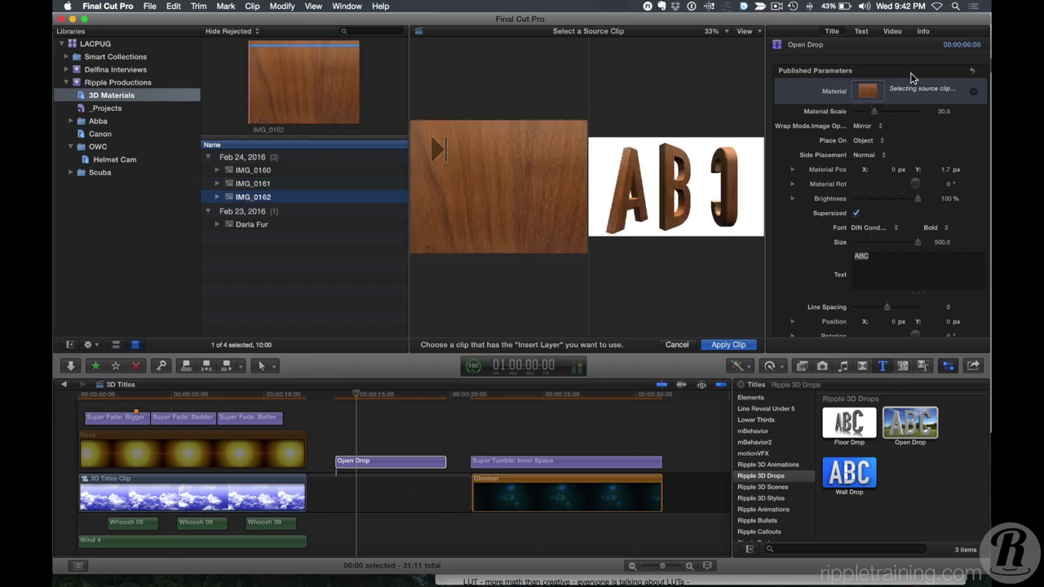
pyautogui.click(718, 347)
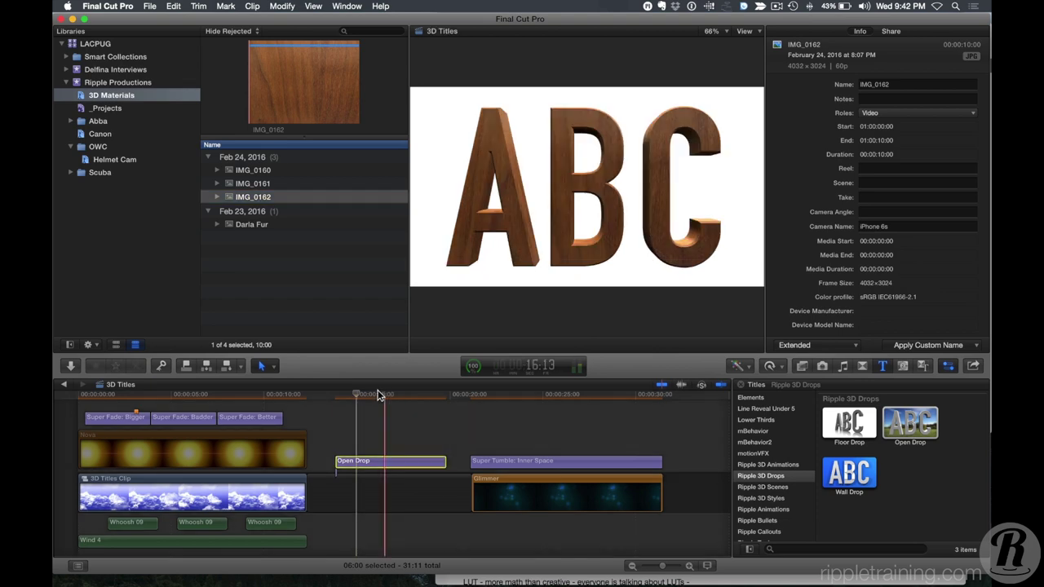
pyautogui.moveTo(355, 397)
pyautogui.mouseDown()
pyautogui.moveTo(406, 400)
pyautogui.moveTo(350, 401)
pyautogui.moveTo(372, 405)
pyautogui.moveTo(363, 400)
pyautogui.mouseUp()
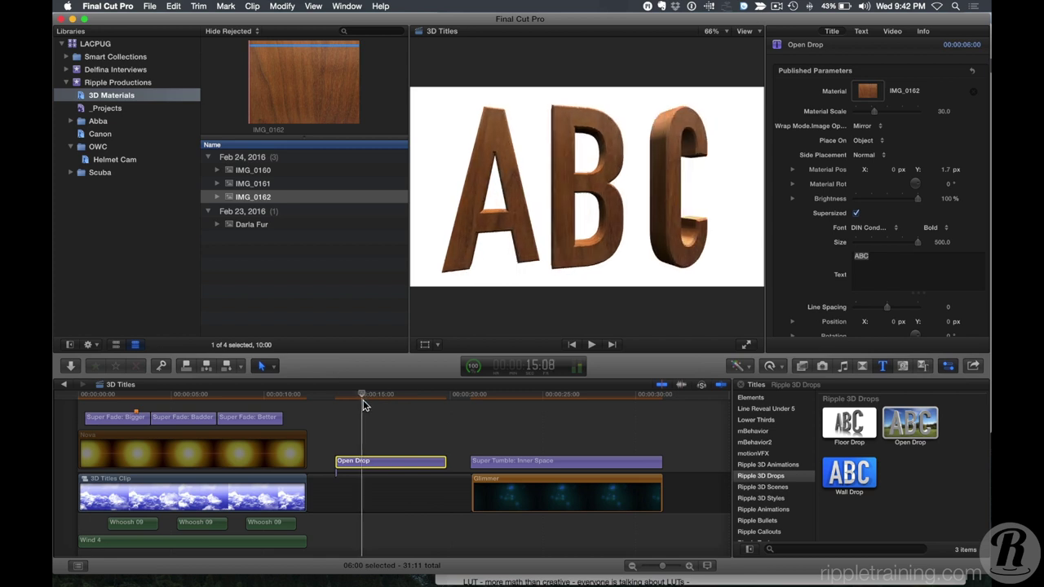
# - Replace the Open Drop title's Material with Darla Fur and play and skim through the title animation
pyautogui.click(867, 91)
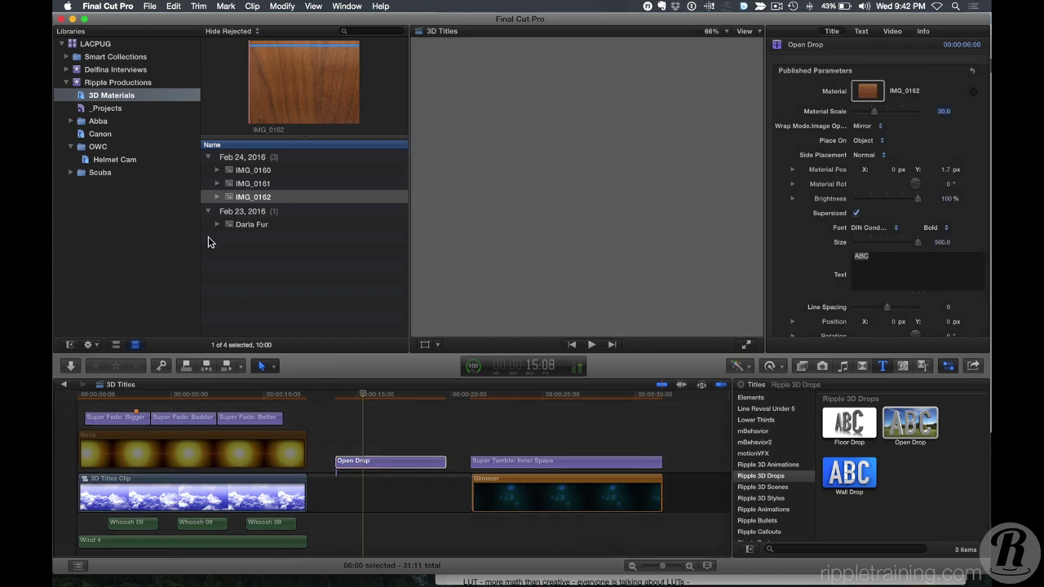
pyautogui.click(246, 225)
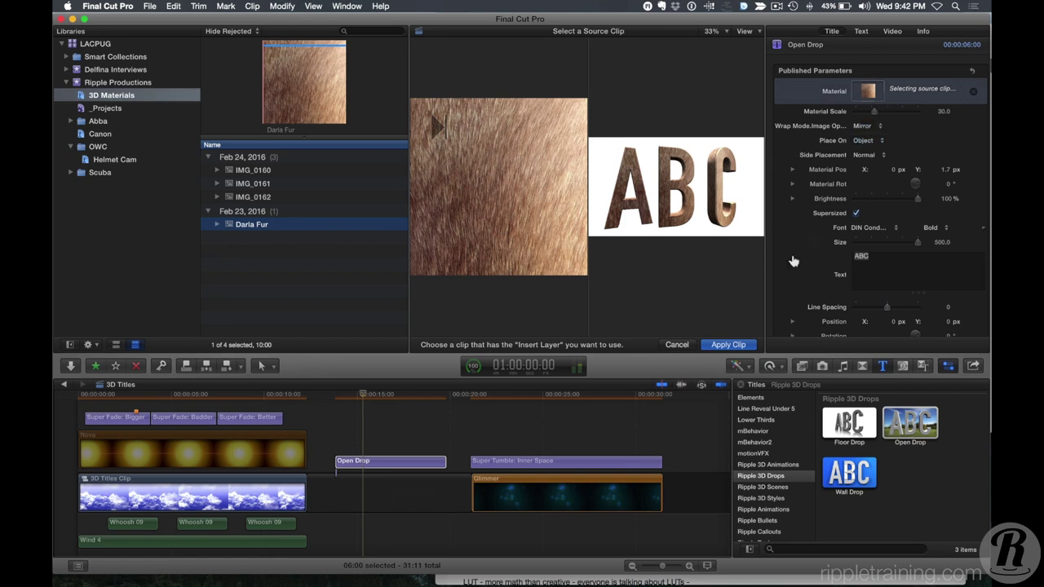
pyautogui.click(731, 345)
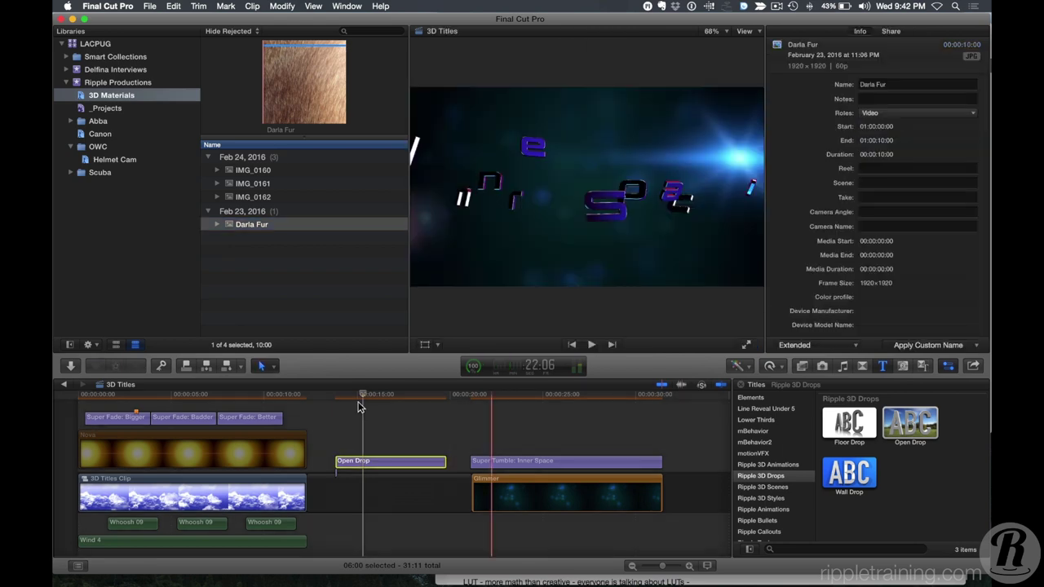
pyautogui.press('space')
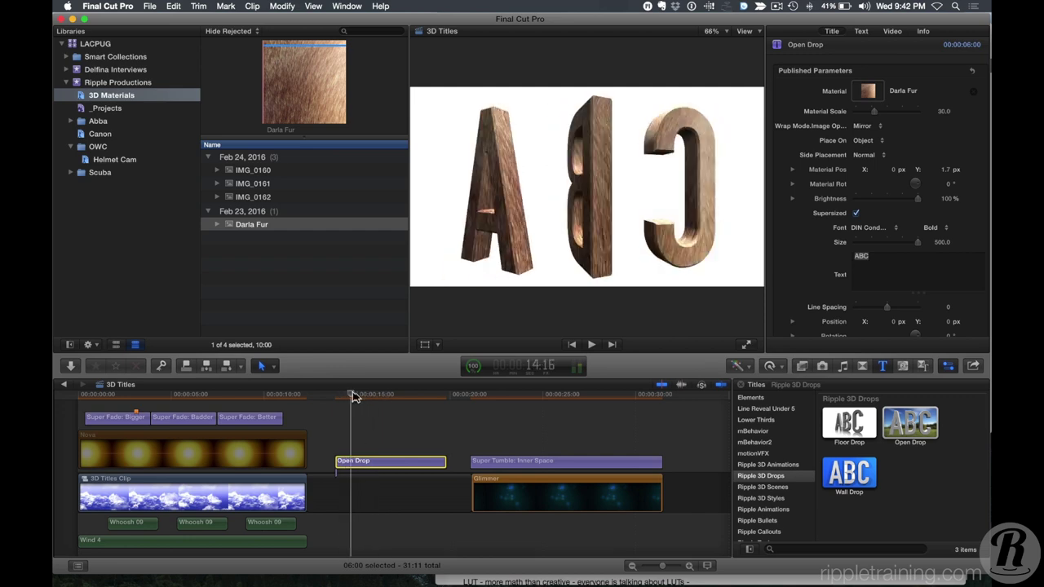
pyautogui.moveTo(384, 396); pyautogui.dragTo(398, 396)
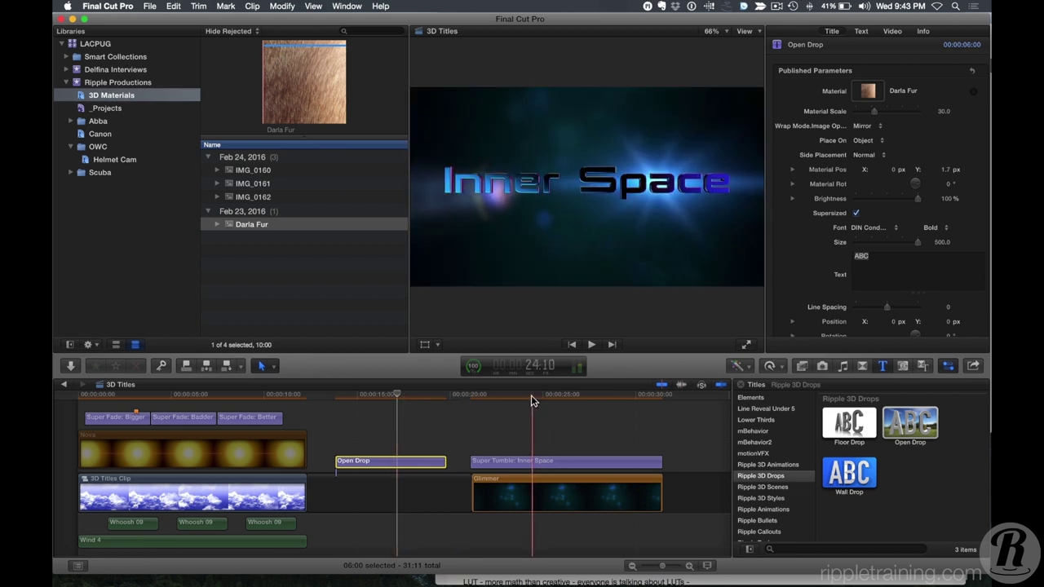
# - Park the playhead at 23:20 over the Inner Space title and browse the mFlare lens flare effects
pyautogui.moveTo(515, 397)
pyautogui.mouseDown()
pyautogui.moveTo(563, 397)
pyautogui.moveTo(522, 398)
pyautogui.mouseUp()
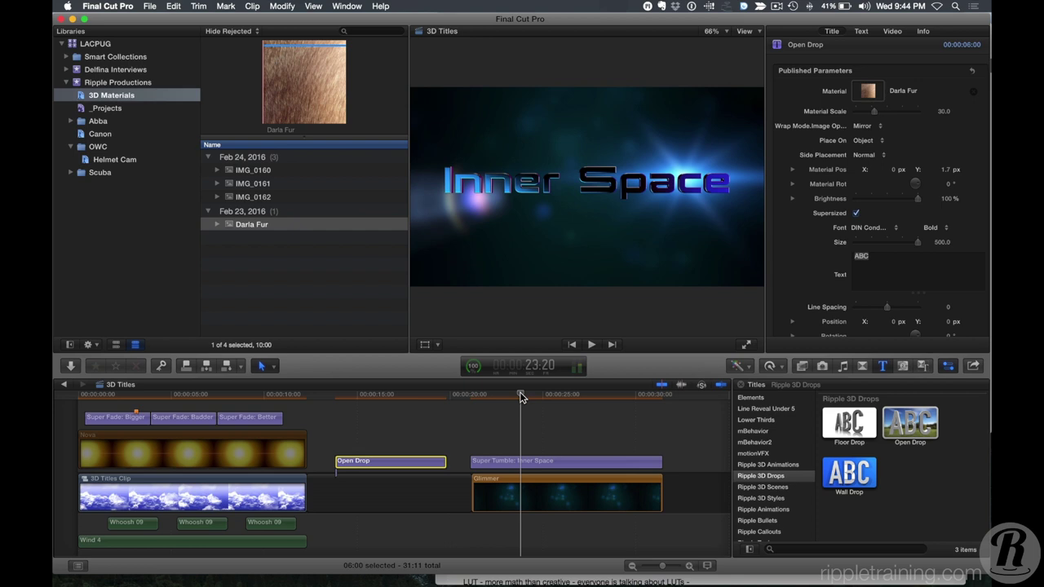
pyautogui.click(803, 367)
pyautogui.scroll(-2, 791, 485)
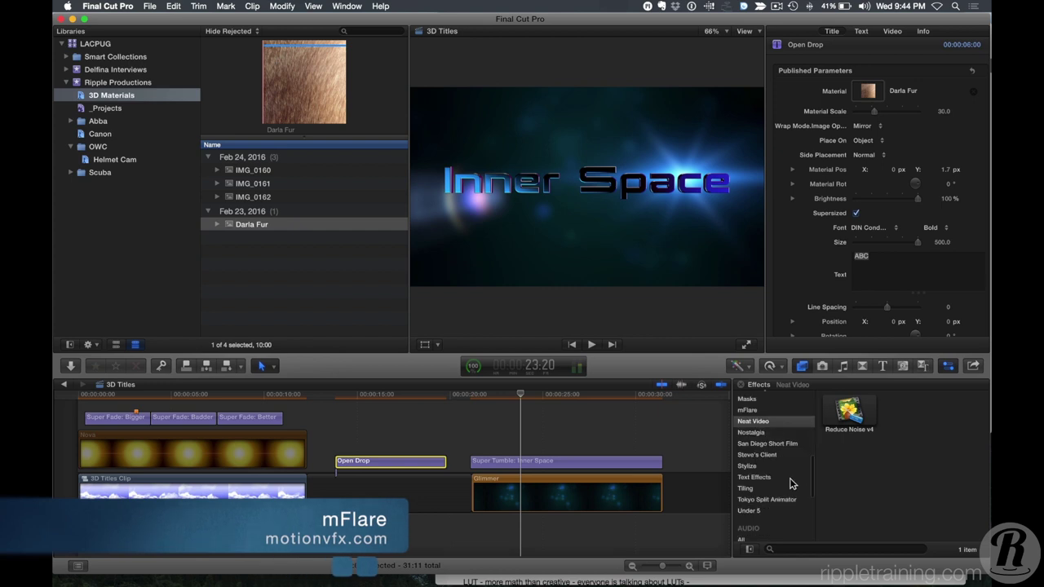
pyautogui.scroll(1, 791, 485)
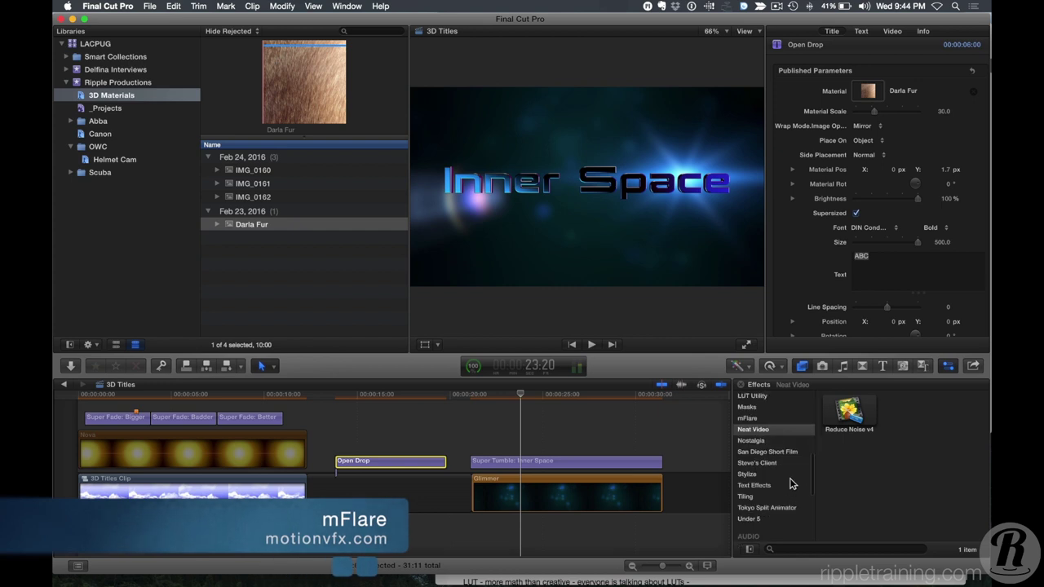
pyautogui.click(754, 420)
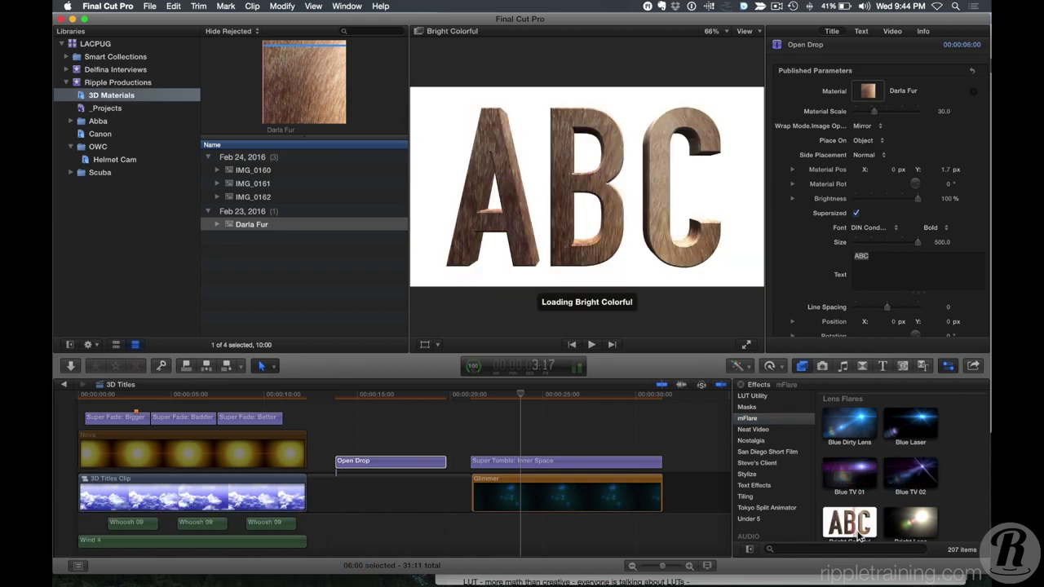
pyautogui.scroll(-2, 938, 453)
pyautogui.scroll(-1, 965, 451)
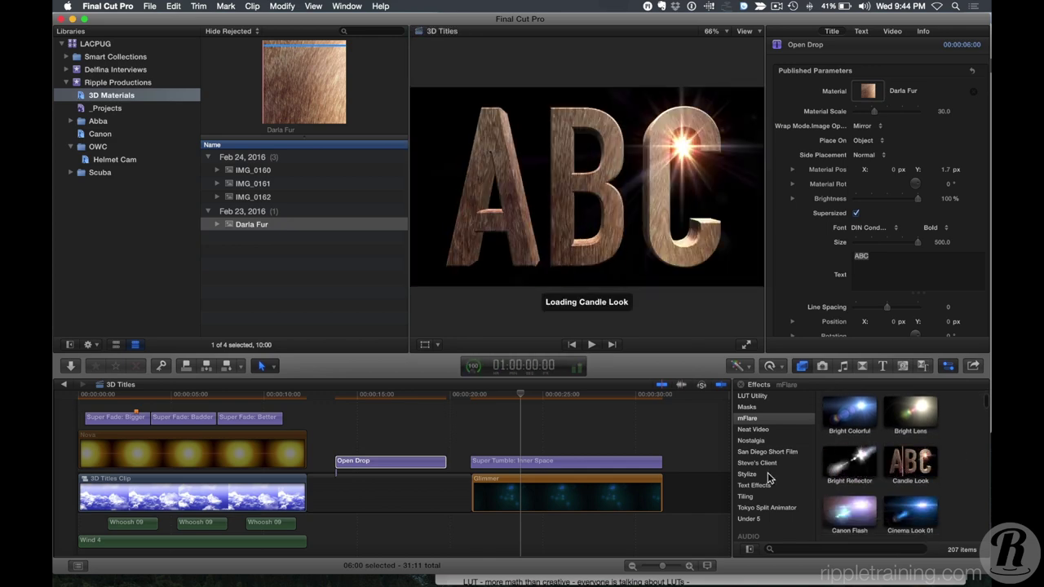
# - With the playhead at 22:20, set the Light X of the Glimmer clip's Blue Laser flare to 0.13 px
pyautogui.click(503, 409)
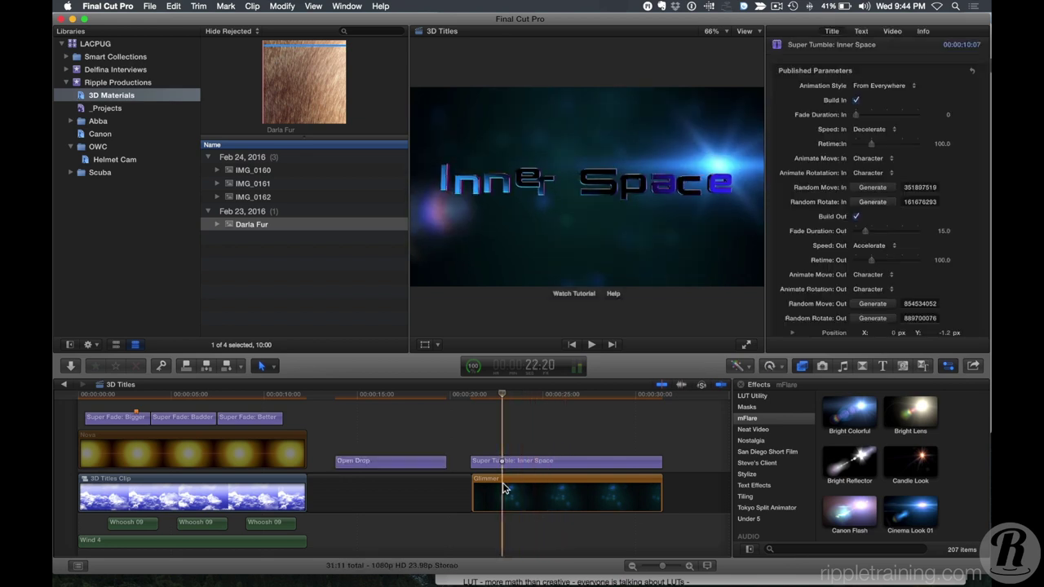
pyautogui.click(504, 488)
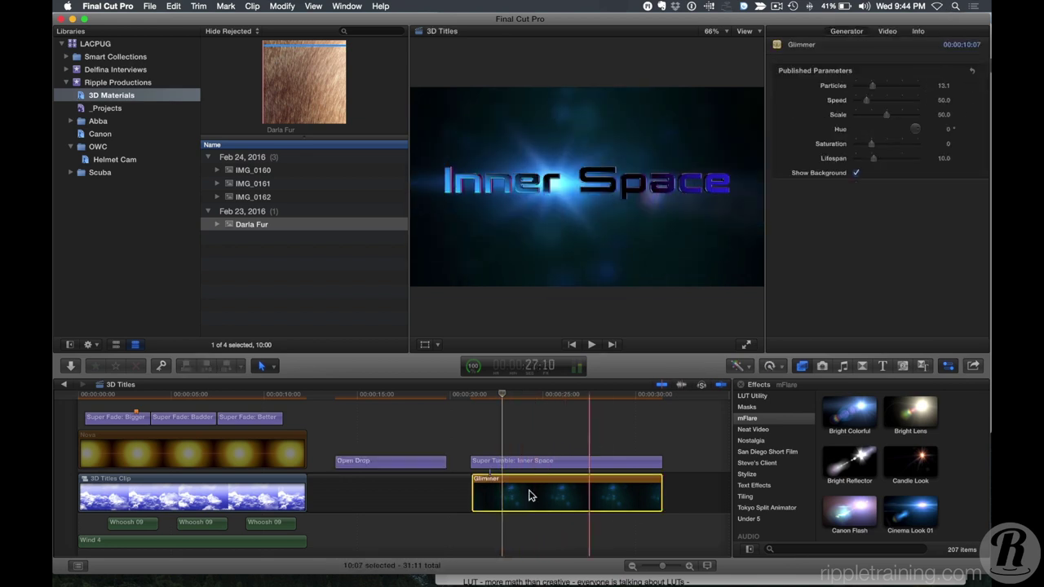
pyautogui.click(887, 31)
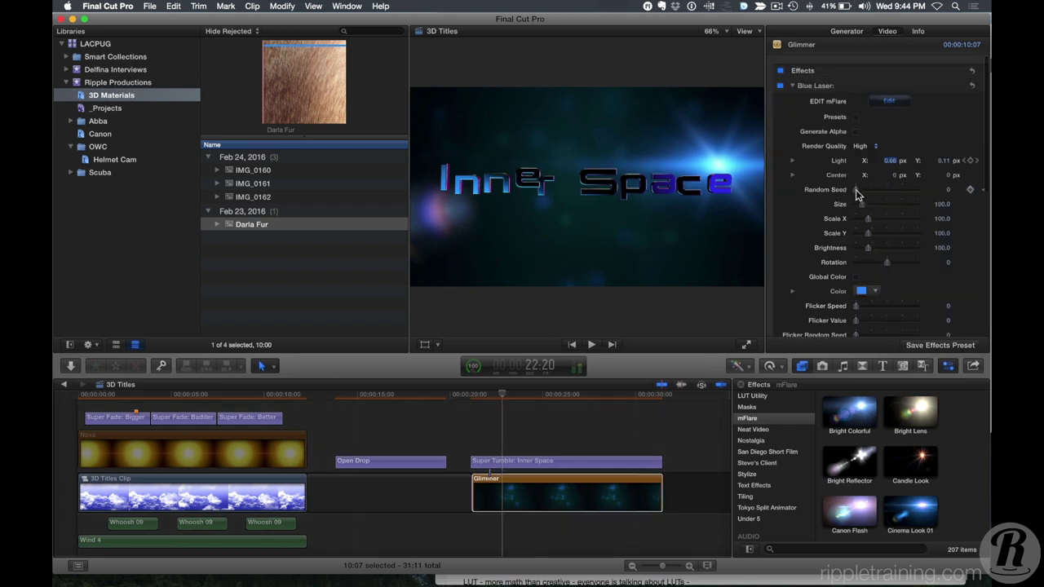
pyautogui.moveTo(891, 163)
pyautogui.mouseDown()
pyautogui.moveTo(868, 163)
pyautogui.moveTo(912, 160)
pyautogui.moveTo(889, 161)
pyautogui.mouseUp()
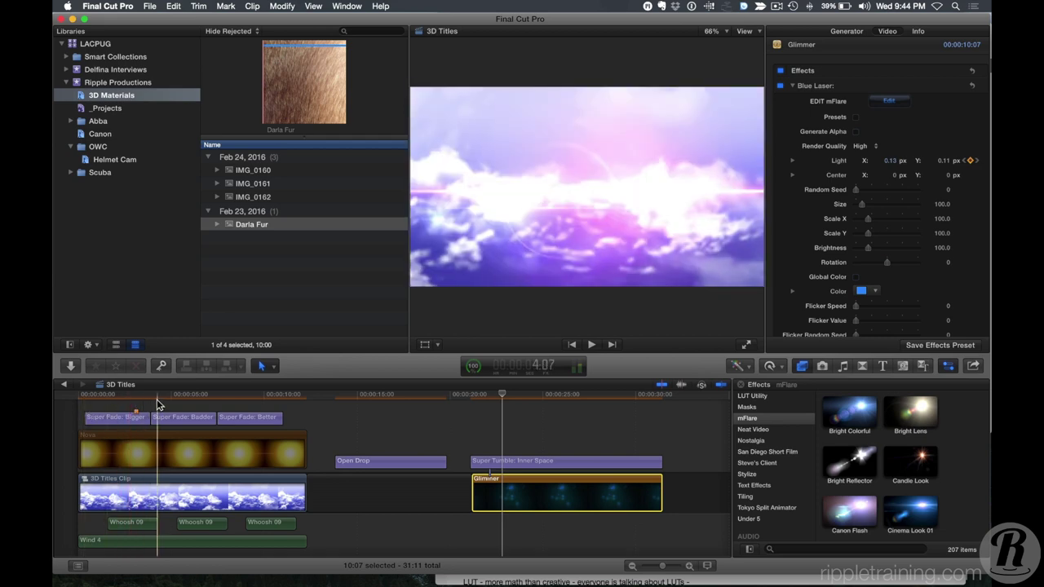
# - At 5:08, move the Center of the 3D Titles Clip's Elegant Beauty 04 flare to about X -0.28, Y -0.08 px
pyautogui.click(177, 427)
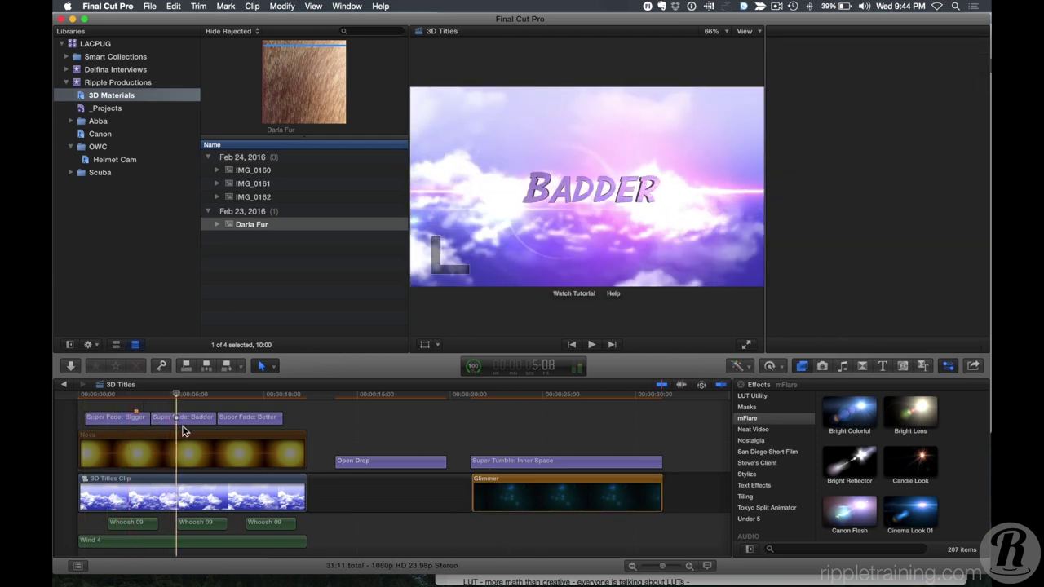
pyautogui.click(178, 491)
pyautogui.click(550, 203)
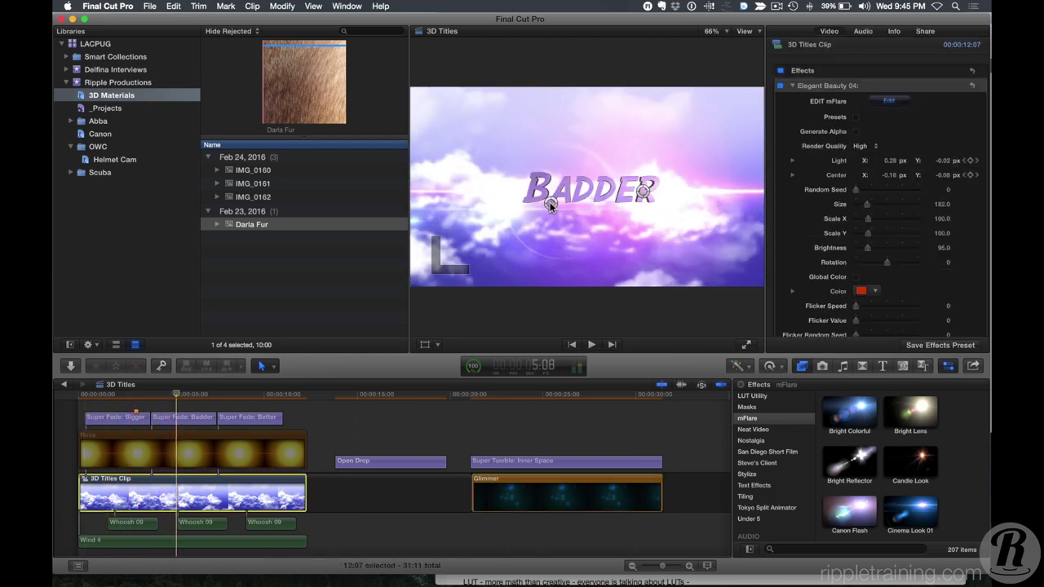
pyautogui.moveTo(551, 203)
pyautogui.mouseDown()
pyautogui.moveTo(552, 229)
pyautogui.moveTo(427, 177)
pyautogui.moveTo(483, 167)
pyautogui.moveTo(575, 256)
pyautogui.moveTo(540, 217)
pyautogui.mouseUp()
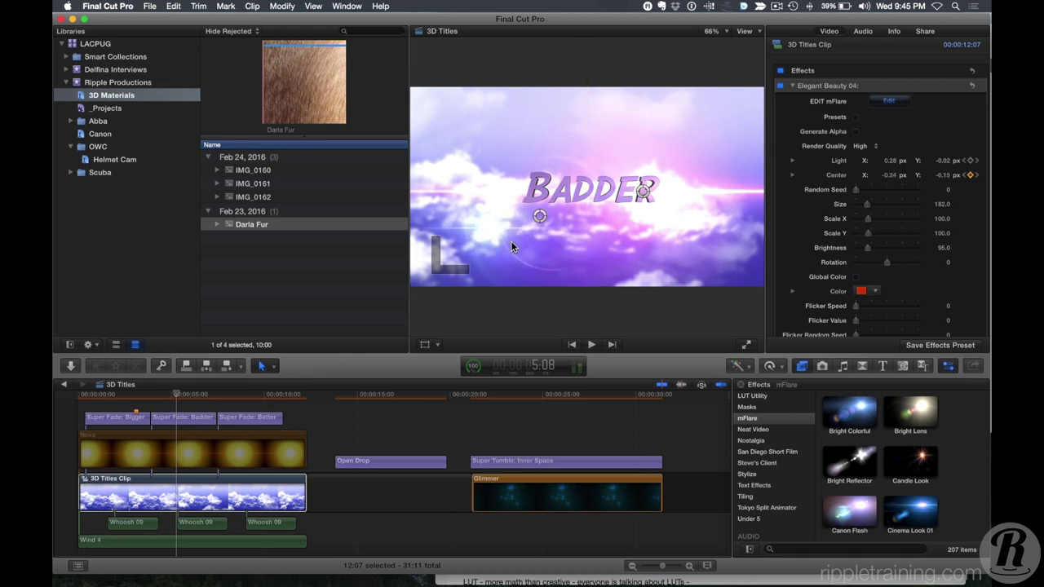
pyautogui.moveTo(537, 217)
pyautogui.mouseDown()
pyautogui.moveTo(526, 188)
pyautogui.moveTo(530, 201)
pyautogui.mouseUp()
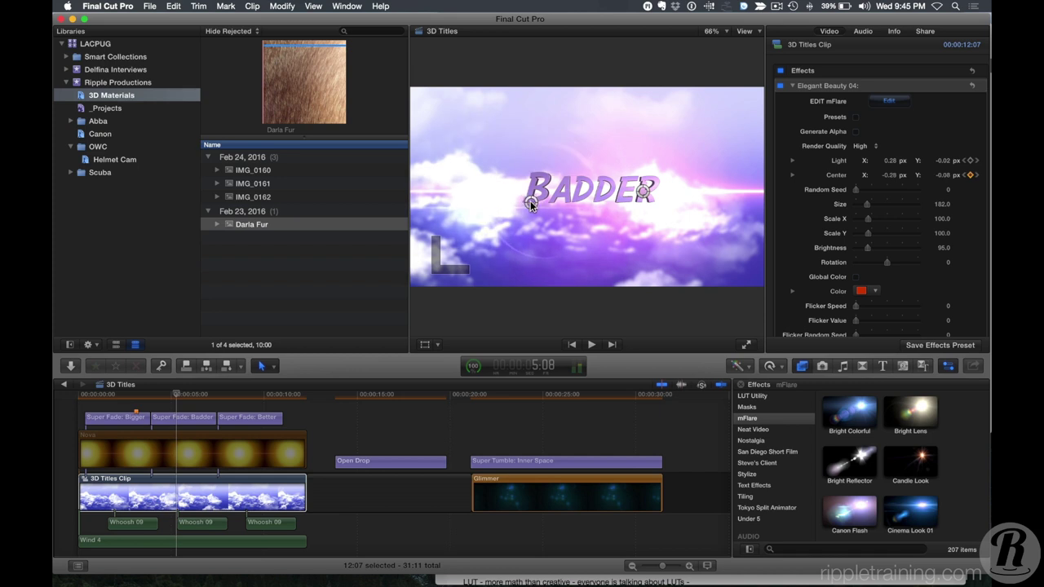
pyautogui.click(190, 496)
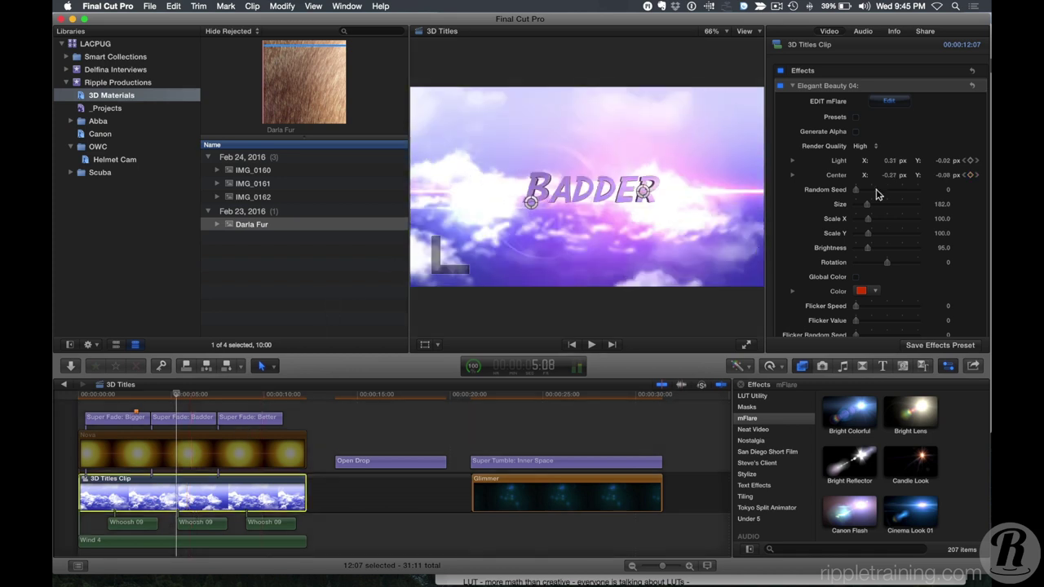
# - Open the Elegant Beauty 04 flare in the mFlare editor and set its first Streak to Size 178, Brightness 29, Distance 148
pyautogui.click(893, 102)
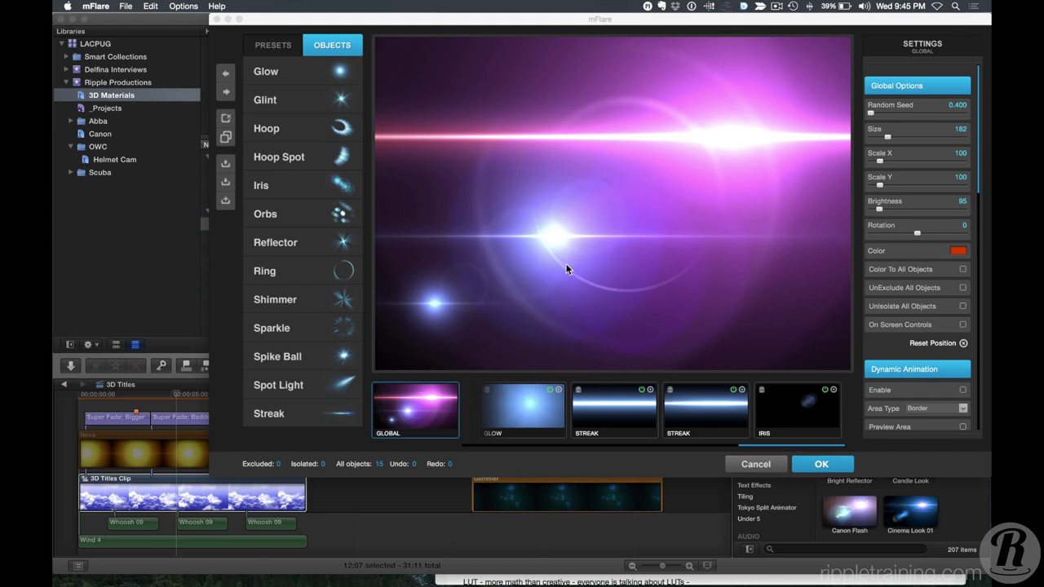
pyautogui.click(622, 426)
pyautogui.moveTo(884, 112); pyautogui.dragTo(887, 112)
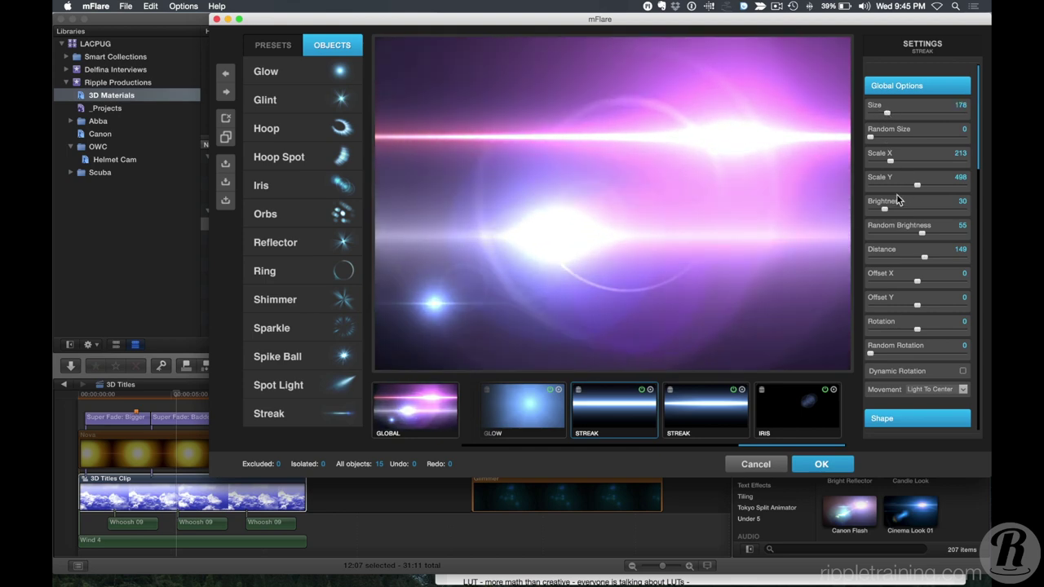
pyautogui.moveTo(885, 211); pyautogui.dragTo(884, 210)
pyautogui.moveTo(924, 257); pyautogui.dragTo(925, 259)
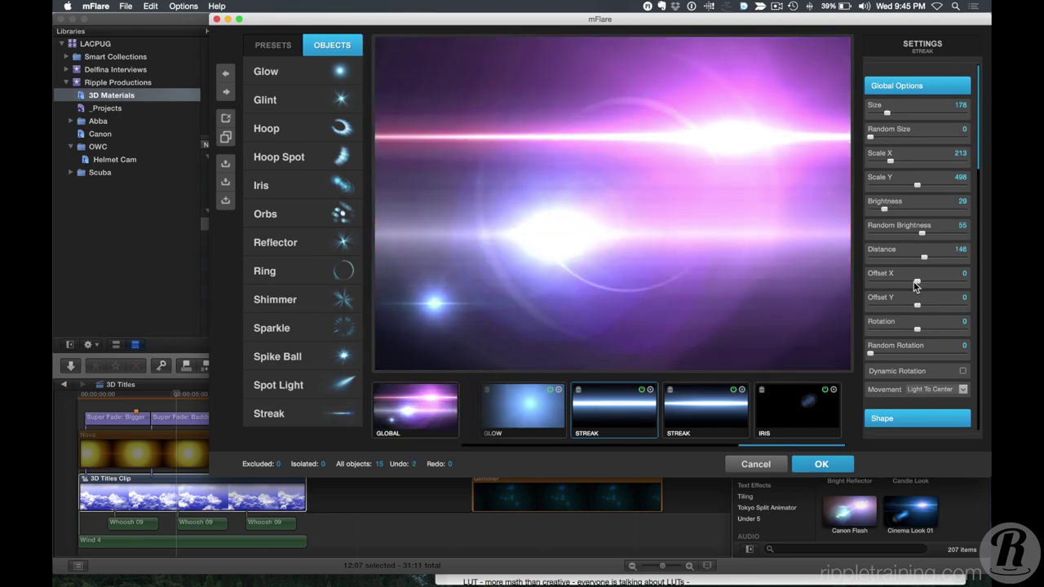
# - Lower the Iris object's Scale X to about 38
pyautogui.click(772, 412)
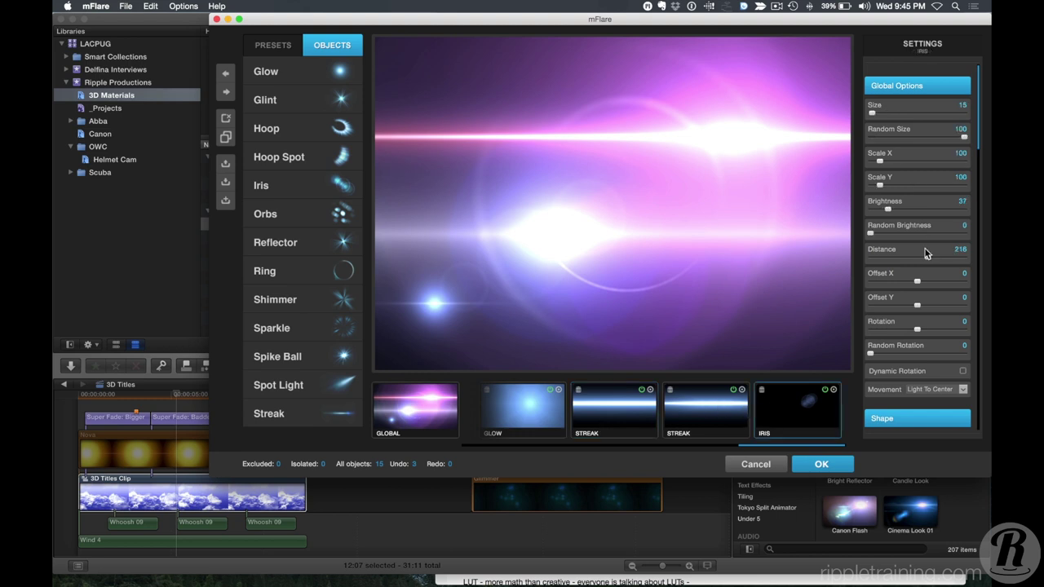
pyautogui.moveTo(885, 162); pyautogui.dragTo(898, 168)
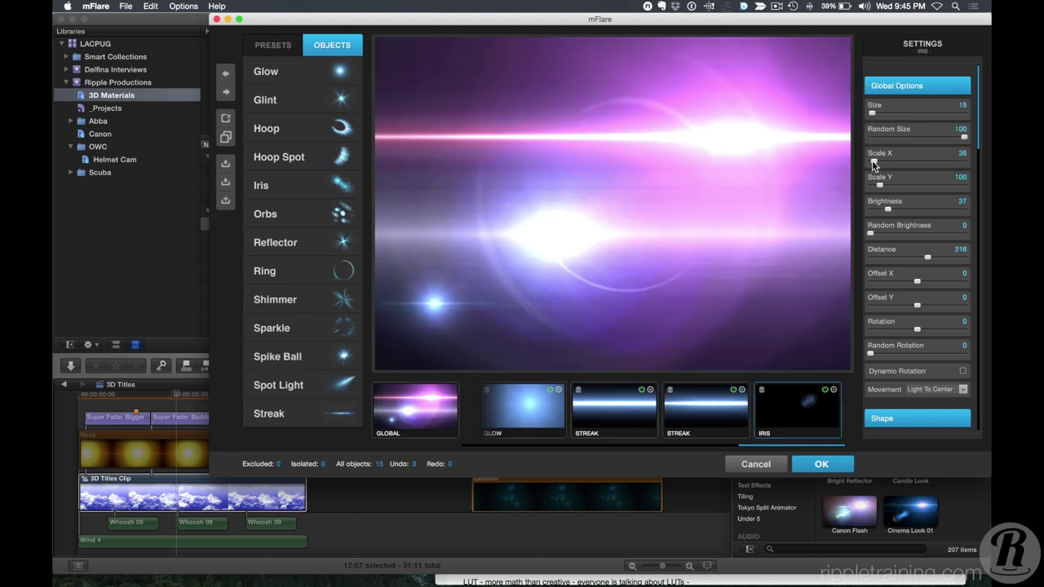